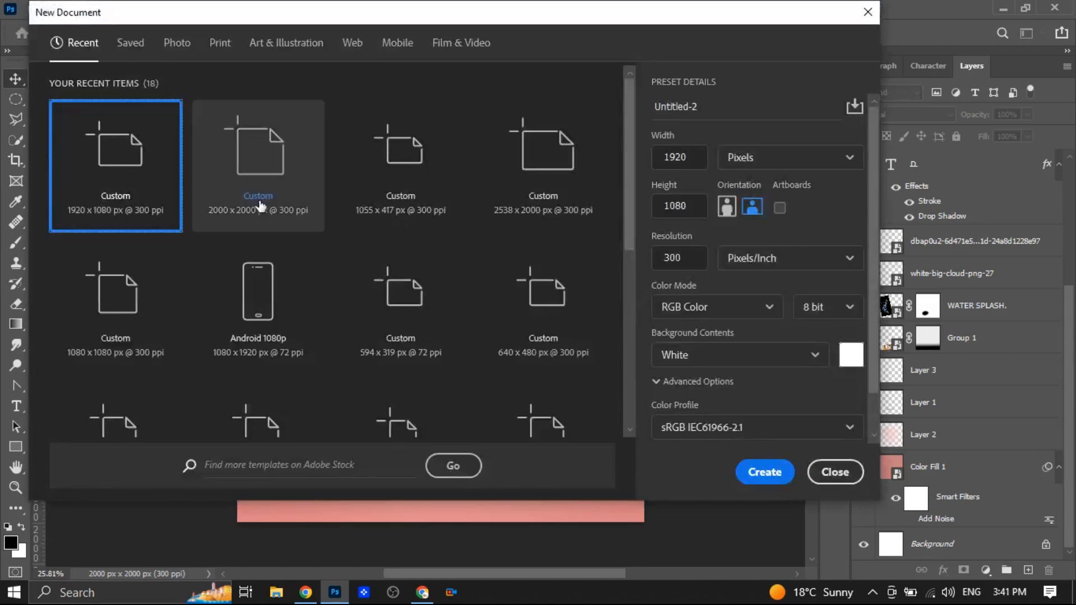
Step: Create a 2000 x 2000 px document at 300 ppi and add the letter D as text on the canvas
{"action": "left_click", "coordinate": [260, 207]}
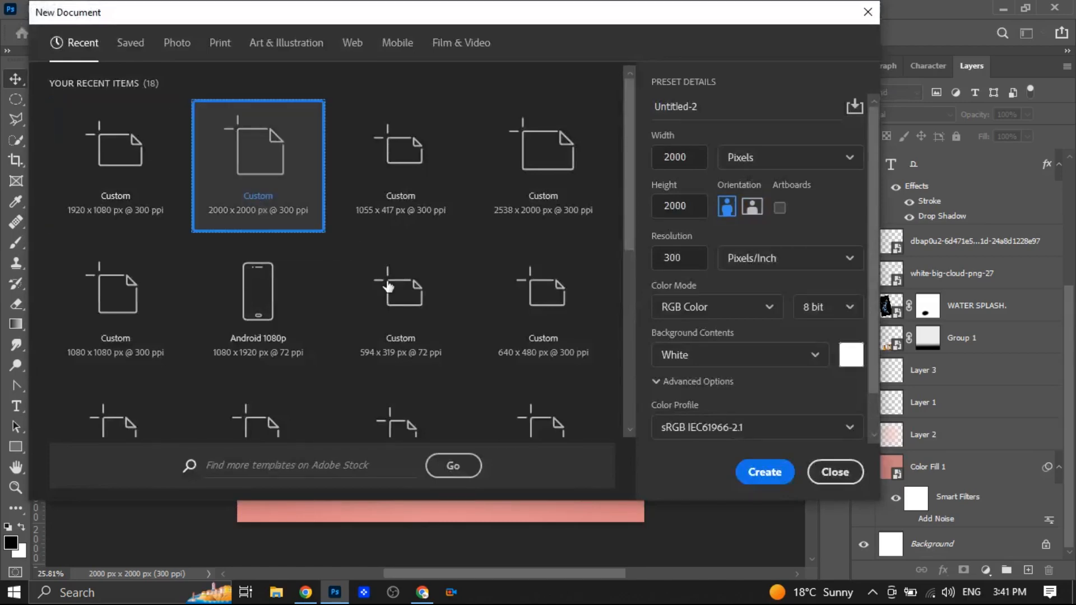
{"action": "left_click", "coordinate": [764, 472]}
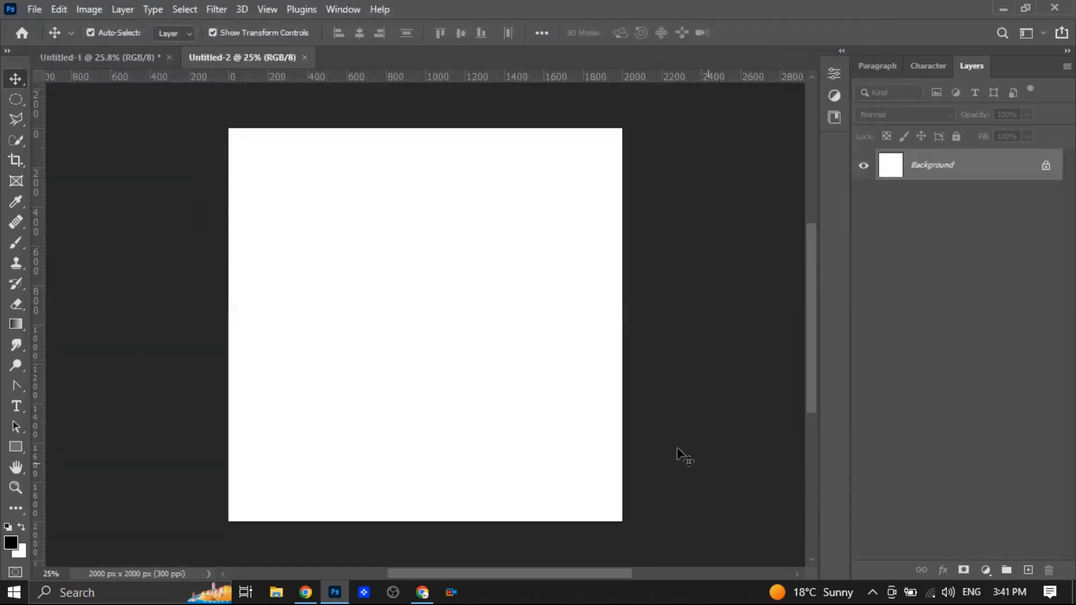
{"action": "left_click", "coordinate": [14, 404]}
{"action": "left_click", "coordinate": [98, 407]}
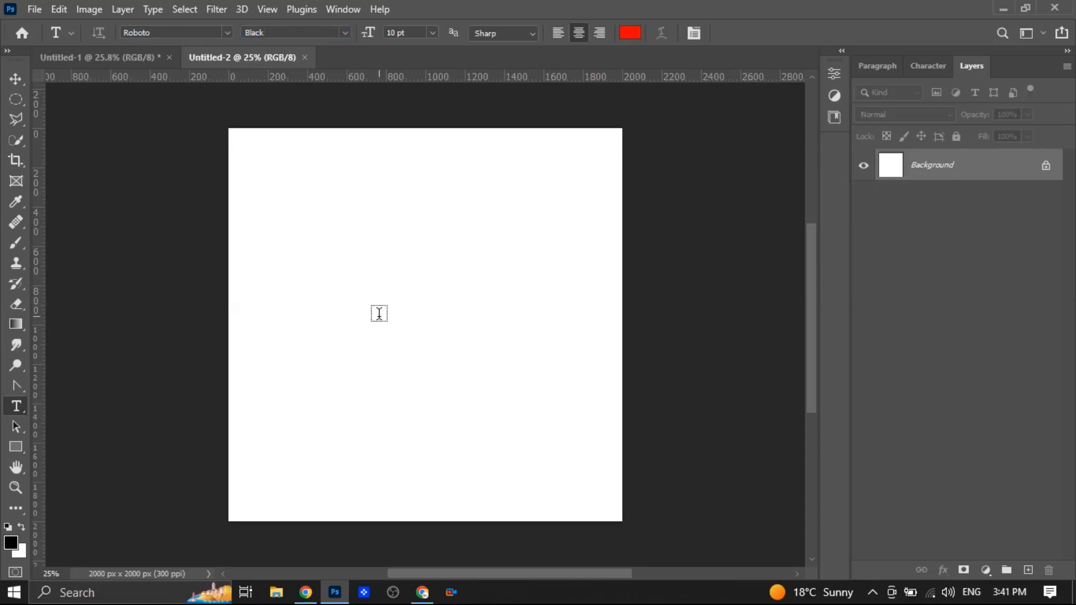
{"action": "left_click", "coordinate": [379, 313]}
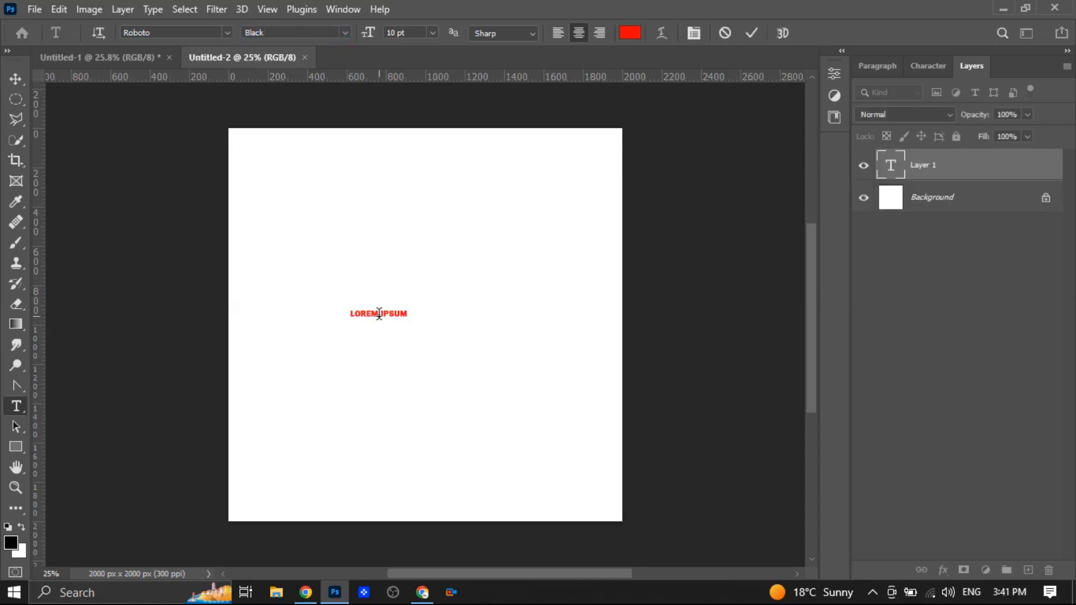
{"action": "left_click", "coordinate": [14, 79]}
Step: Enlarge the letter D to about 3883% and move it up onto the canvas
{"action": "key", "text": "ctrl+t"}
{"action": "left_click_drag", "start_coordinate": [383, 316], "coordinate": [593, 563]}
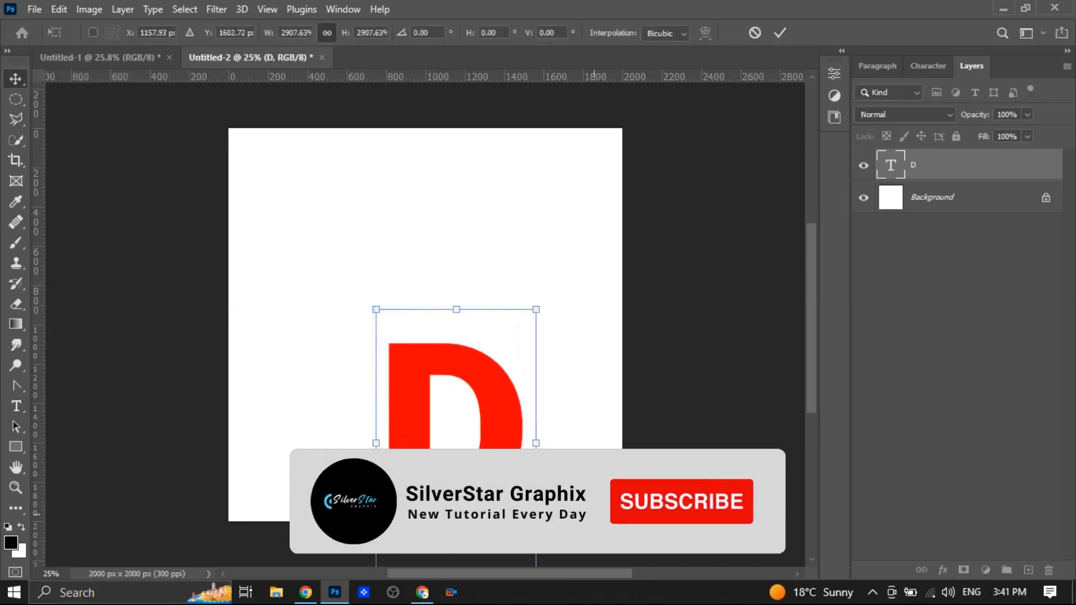
{"action": "left_click_drag", "start_coordinate": [457, 342], "coordinate": [426, 244]}
{"action": "left_click_drag", "start_coordinate": [503, 492], "coordinate": [595, 554]}
{"action": "left_click", "coordinate": [930, 69]}
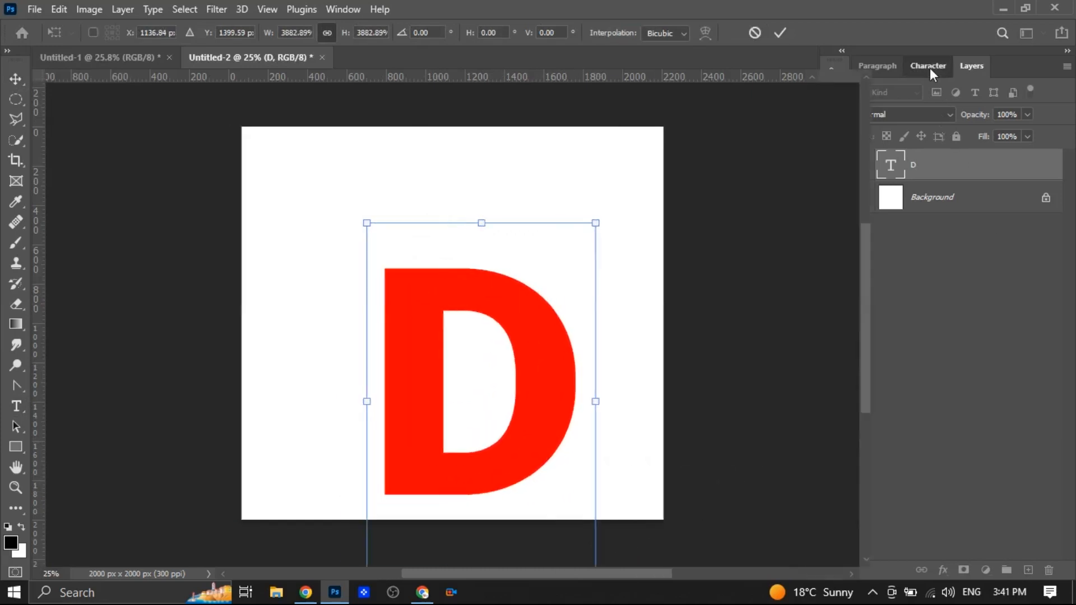
{"action": "left_click", "coordinate": [782, 34]}
Step: Change the letter D to the Roboto Regular style and move it closer to the canvas centre
{"action": "left_click", "coordinate": [1064, 95]}
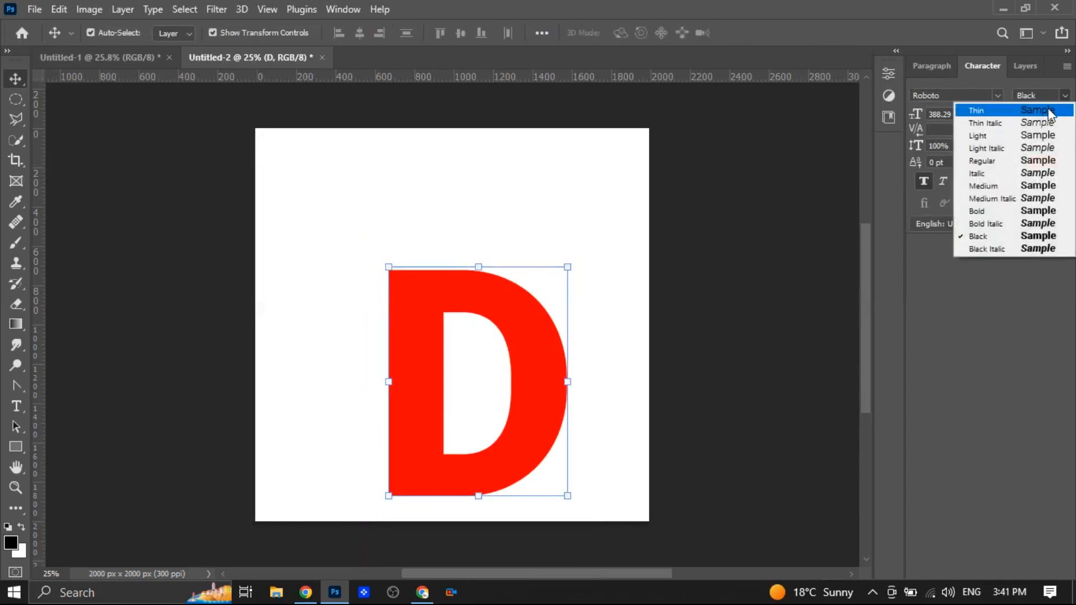
{"action": "left_click", "coordinate": [1041, 161]}
{"action": "left_click_drag", "start_coordinate": [484, 310], "coordinate": [468, 264]}
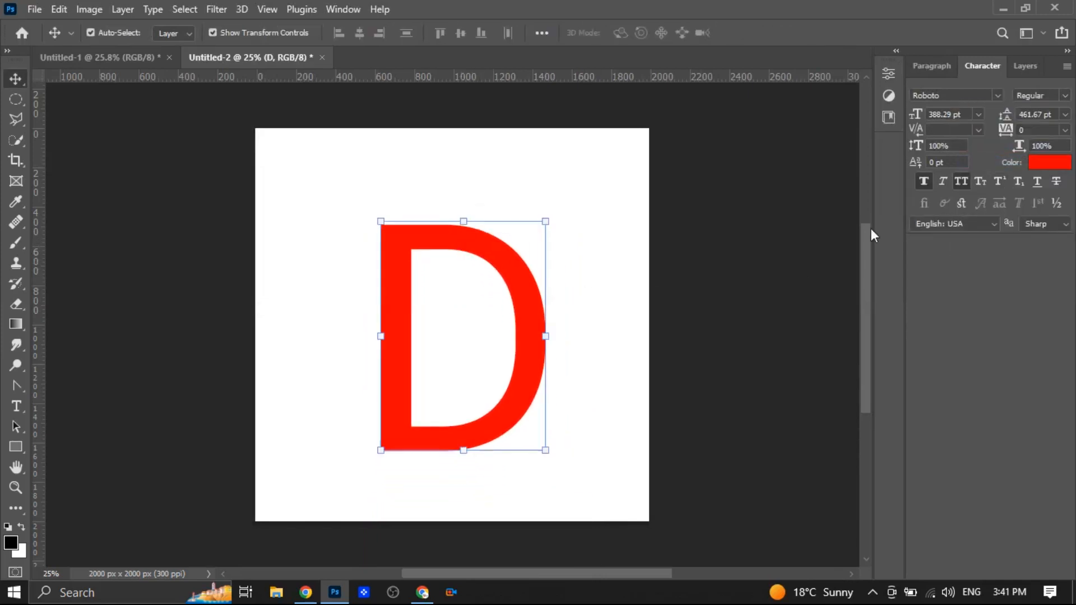
Step: Set the letter D's text color to black (000000)
{"action": "left_click", "coordinate": [1041, 164]}
{"action": "left_click_drag", "start_coordinate": [810, 413], "coordinate": [583, 487]}
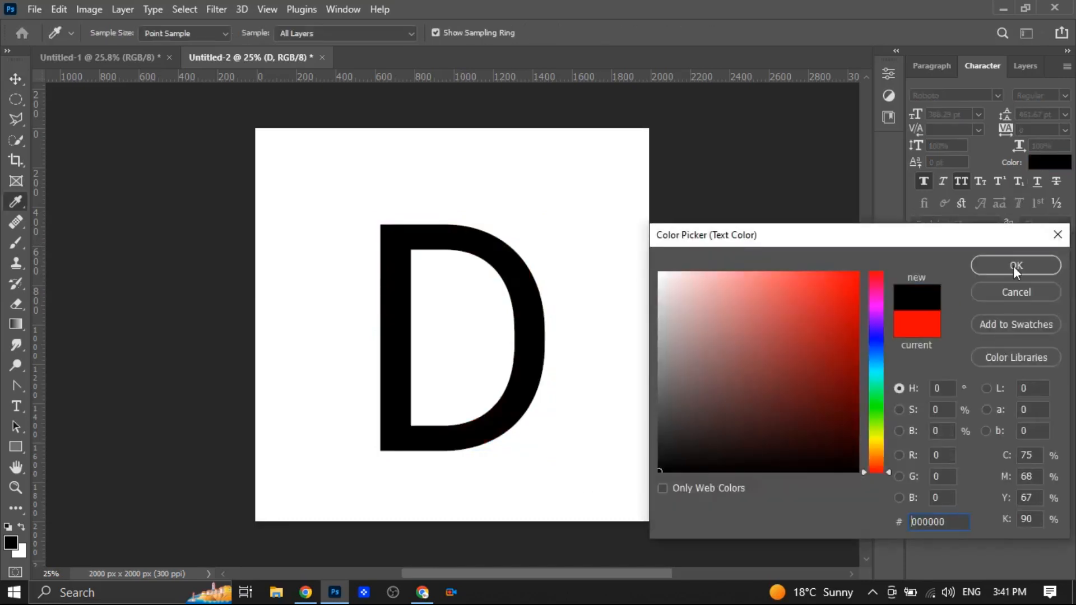
{"action": "left_click", "coordinate": [1015, 266]}
{"action": "left_click", "coordinate": [144, 258]}
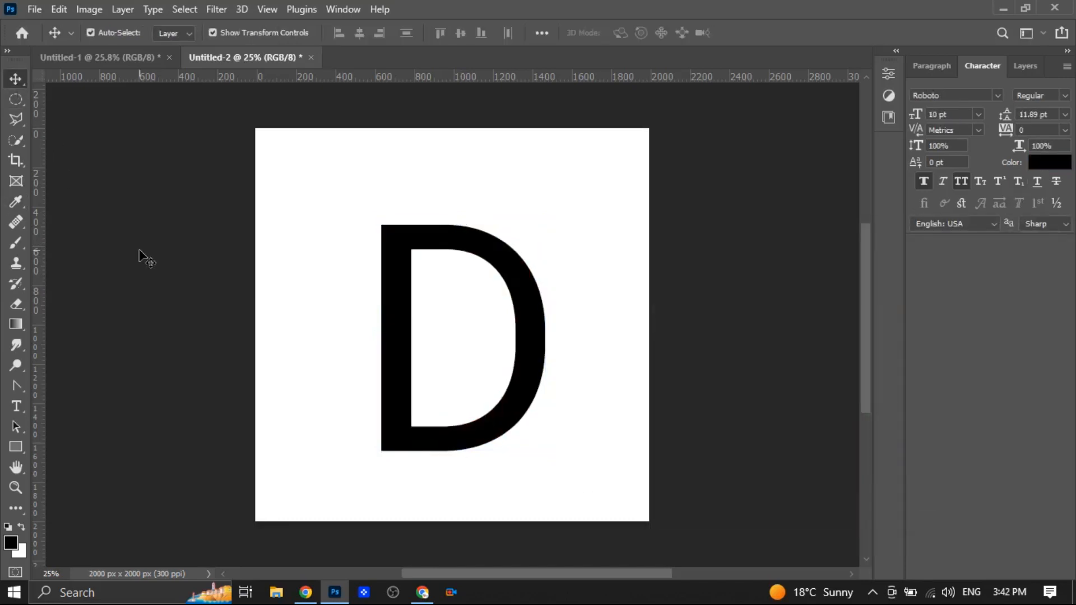
Step: Scale the letter D down to about 364 pt and position it near the centre of the canvas
{"action": "left_click_drag", "start_coordinate": [445, 433], "coordinate": [445, 429]}
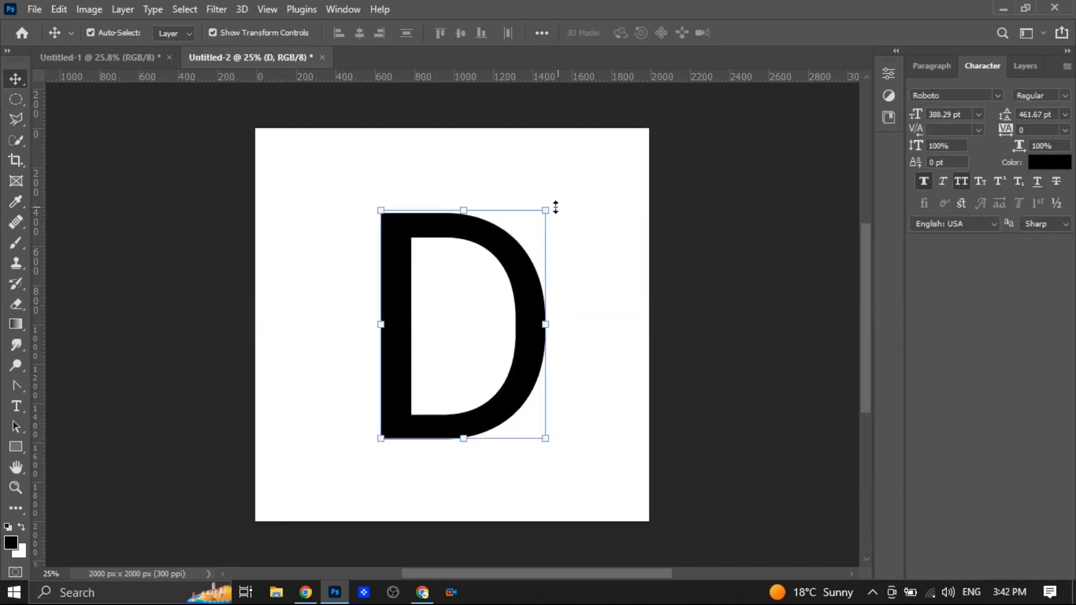
{"action": "mouse_move", "coordinate": [546, 211]}
{"action": "left_mouse_down"}
{"action": "mouse_move", "coordinate": [545, 226]}
{"action": "mouse_move", "coordinate": [560, 178]}
{"action": "mouse_move", "coordinate": [547, 202]}
{"action": "left_mouse_up"}
{"action": "left_click_drag", "start_coordinate": [511, 375], "coordinate": [518, 358]}
{"action": "left_click", "coordinate": [782, 32]}
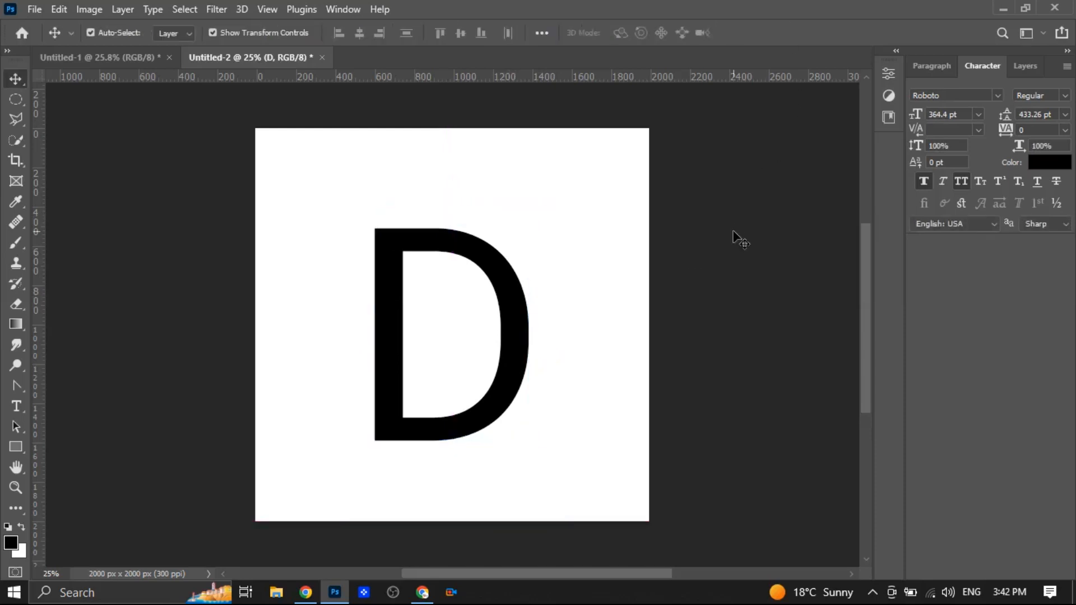
Step: Place the image beautiful-pet-portrait-dog-with-juice as an embedded object and flip it horizontally
{"action": "left_click", "coordinate": [38, 12]}
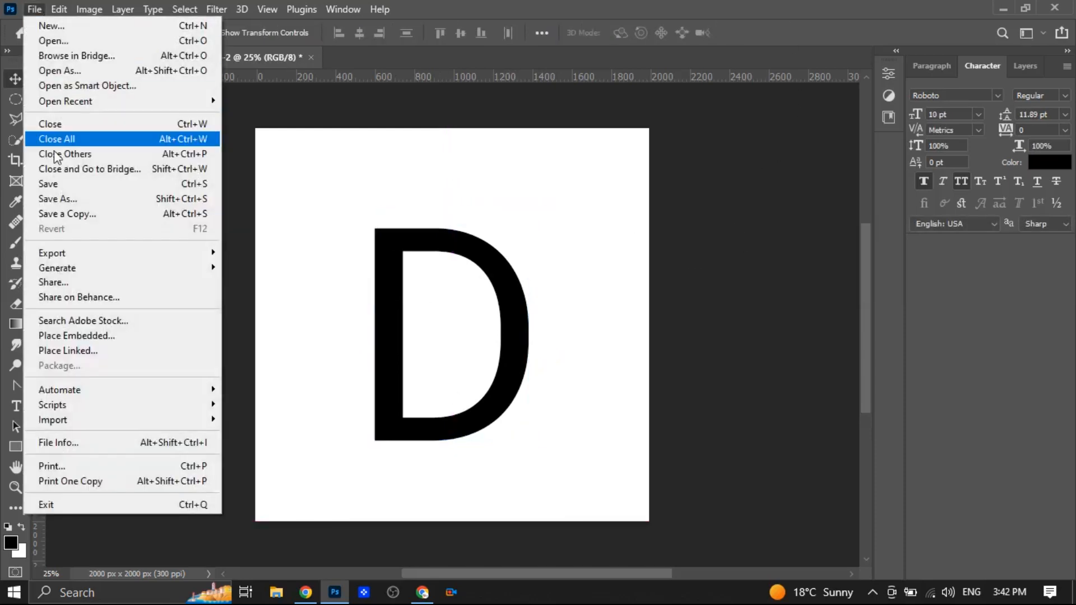
{"action": "left_click", "coordinate": [58, 338]}
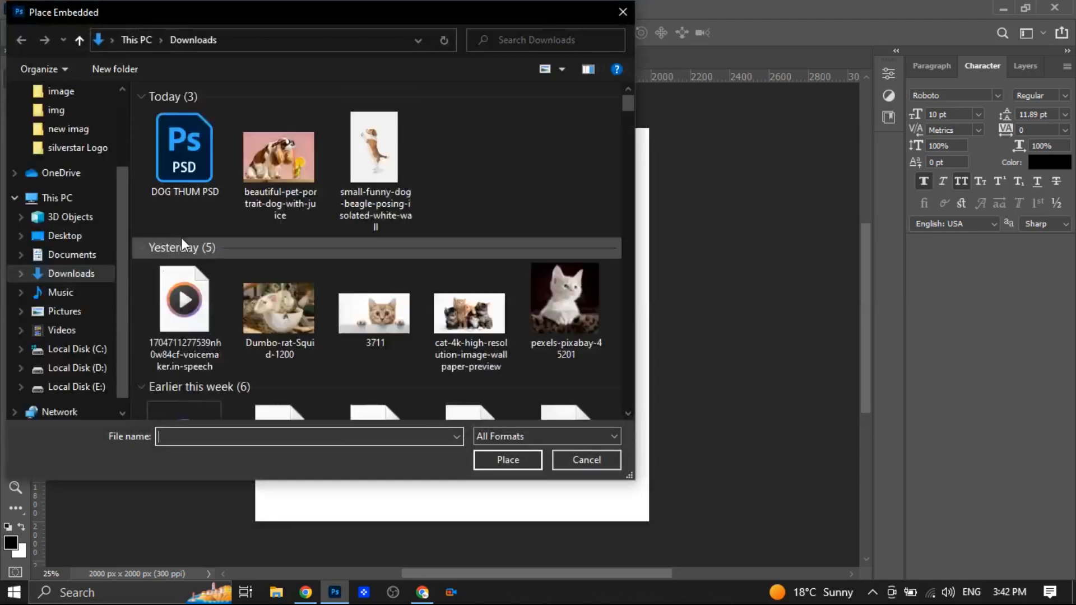
{"action": "left_click", "coordinate": [274, 163]}
{"action": "left_click", "coordinate": [493, 456]}
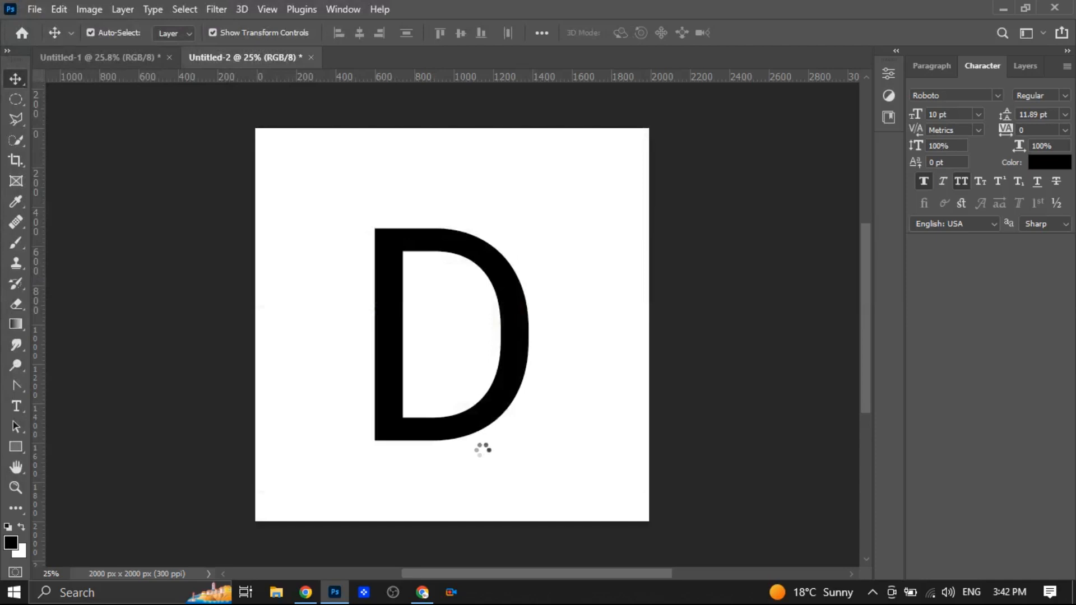
{"action": "right_click", "coordinate": [451, 368]}
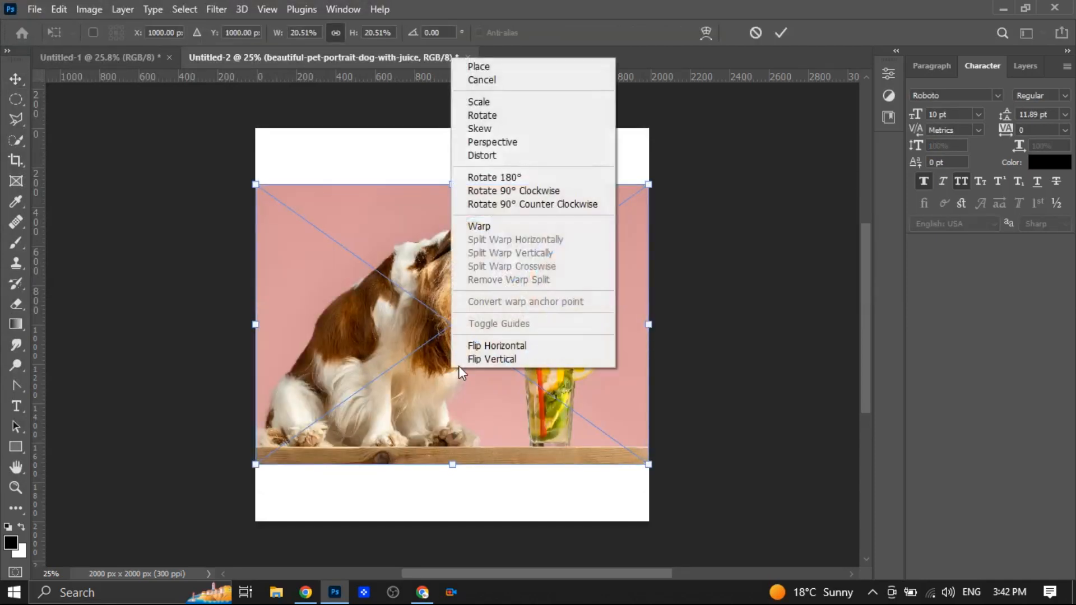
{"action": "left_click", "coordinate": [474, 346]}
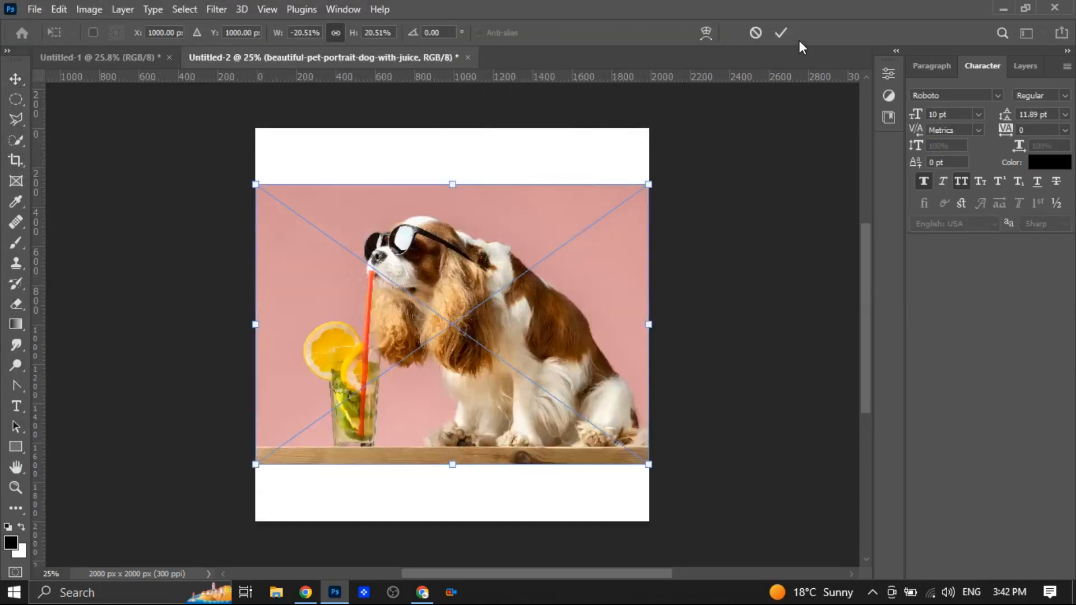
{"action": "left_click", "coordinate": [781, 32]}
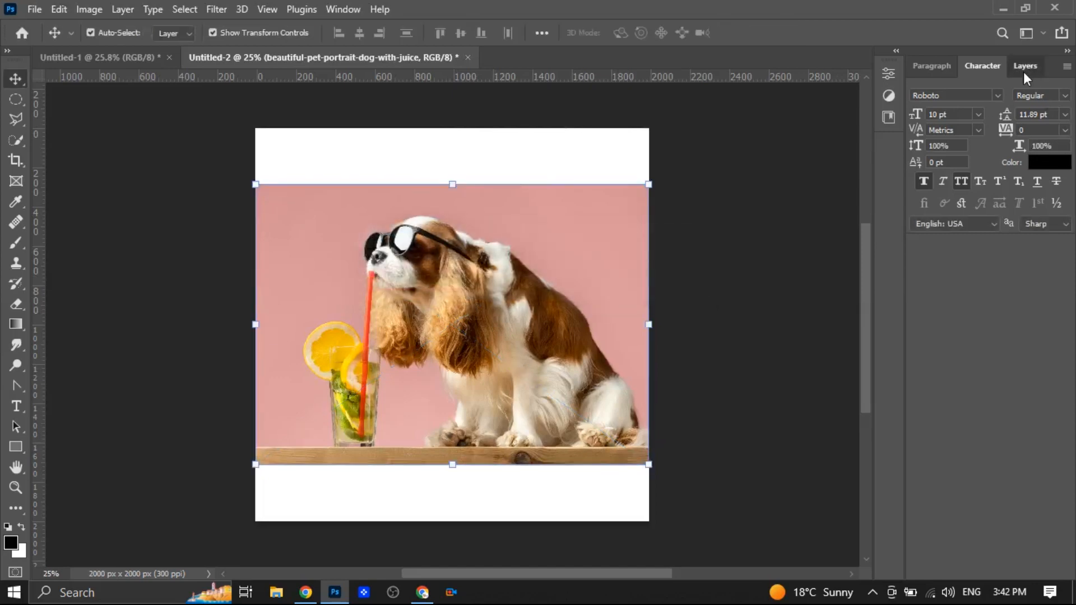
Step: Lower the dog photo's opacity to 47%, then scale it down to about 17.32% and shift it left over the letter D
{"action": "left_click", "coordinate": [1026, 67]}
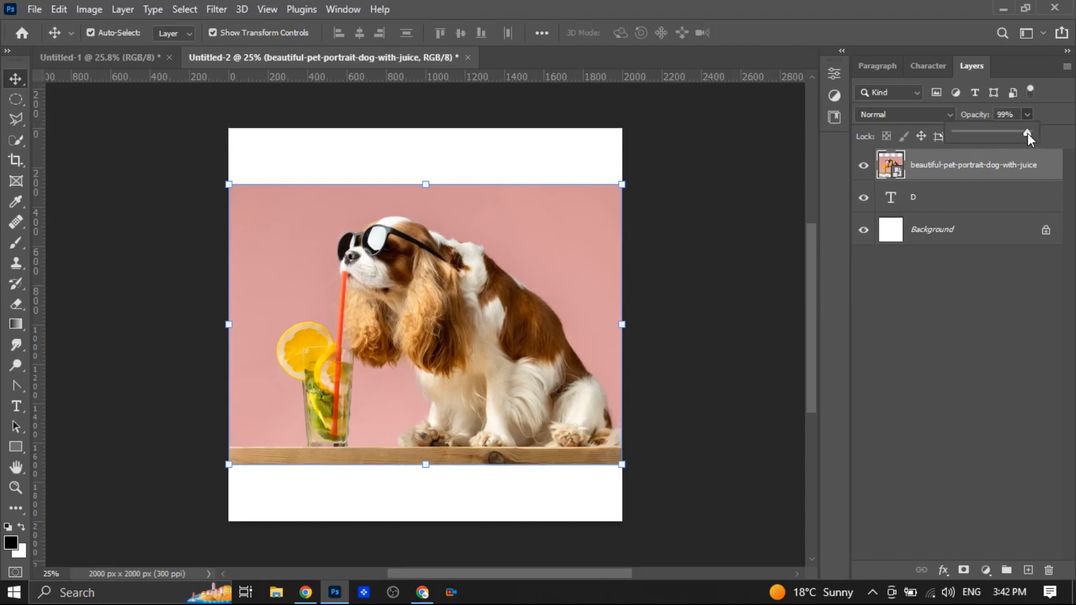
{"action": "left_click_drag", "start_coordinate": [991, 133], "coordinate": [990, 133]}
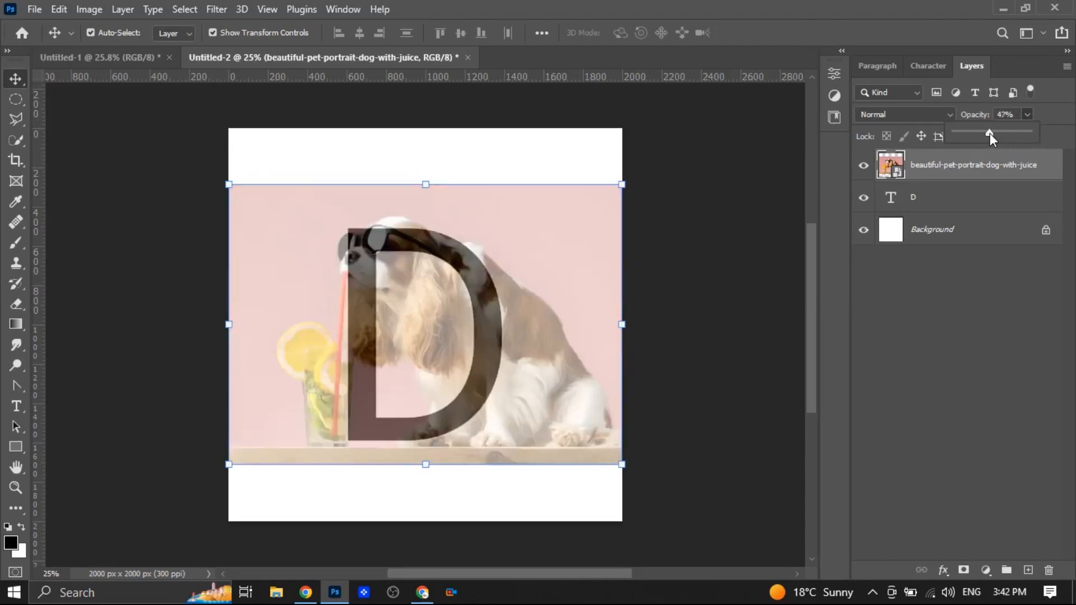
{"action": "left_click_drag", "start_coordinate": [626, 468], "coordinate": [595, 450]}
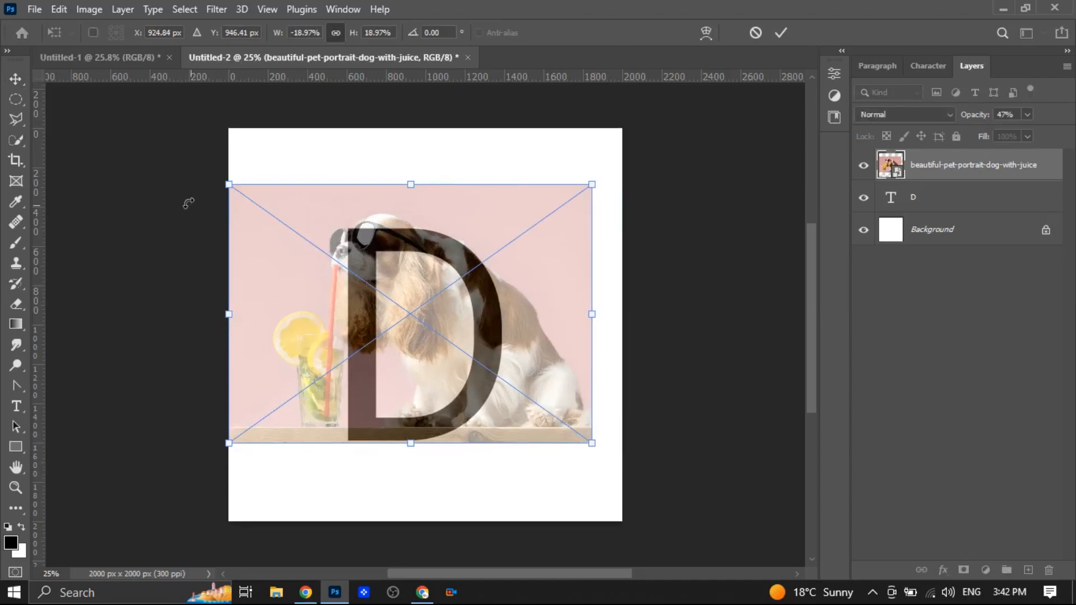
{"action": "left_click_drag", "start_coordinate": [229, 185], "coordinate": [258, 206]}
{"action": "left_click_drag", "start_coordinate": [550, 403], "coordinate": [507, 385]}
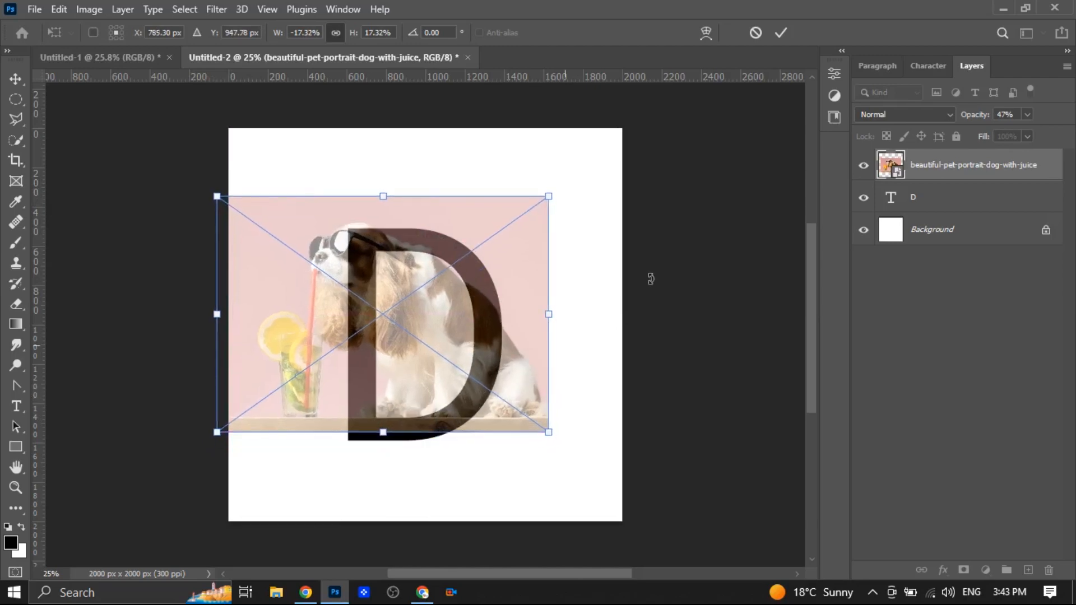
{"action": "left_click", "coordinate": [780, 33]}
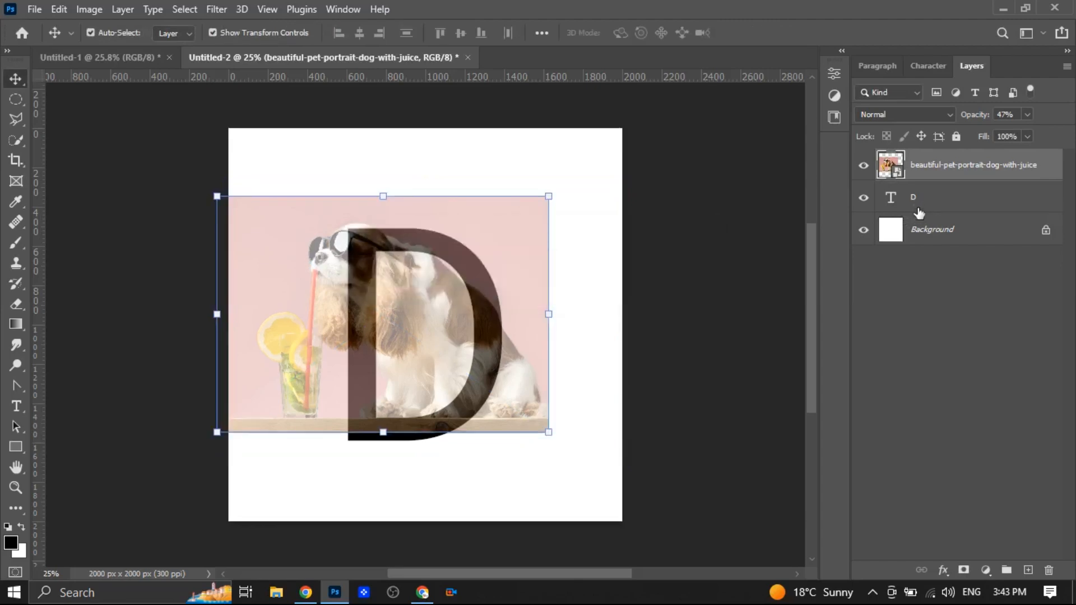
Step: Enlarge the letter D to about 109% so it spans nearly the full height of the dog photo
{"action": "left_click", "coordinate": [914, 201]}
{"action": "left_click_drag", "start_coordinate": [501, 223], "coordinate": [564, 163]}
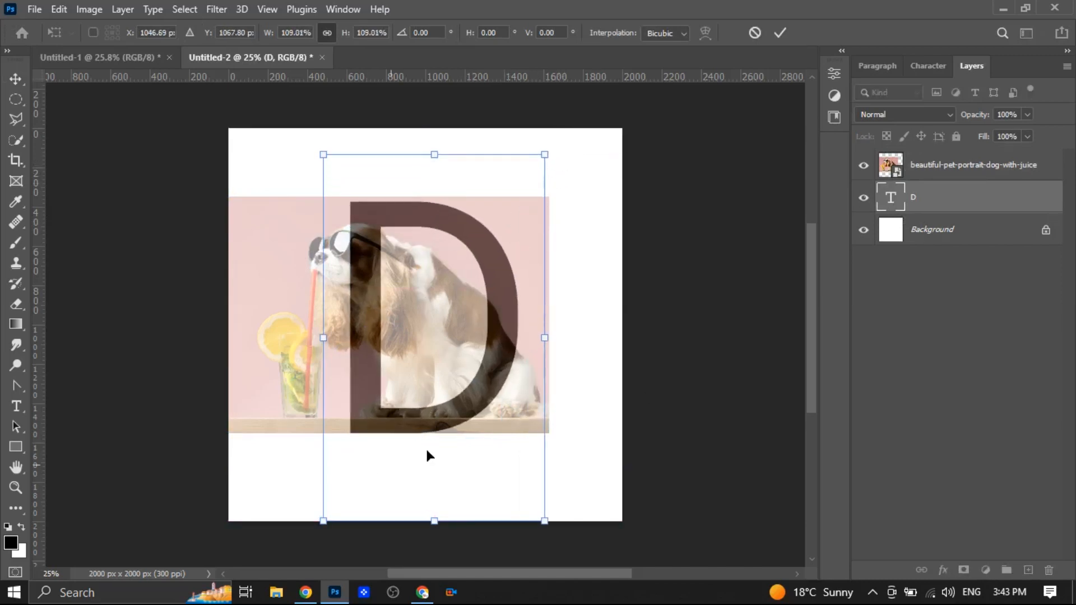
{"action": "left_click", "coordinate": [780, 32]}
Step: Reposition the dog photo so its top and bottom line up with the enlarged letter D
{"action": "left_click_drag", "start_coordinate": [436, 222], "coordinate": [622, 291]}
{"action": "key", "text": "ctrl+t"}
{"action": "left_click", "coordinate": [781, 33]}
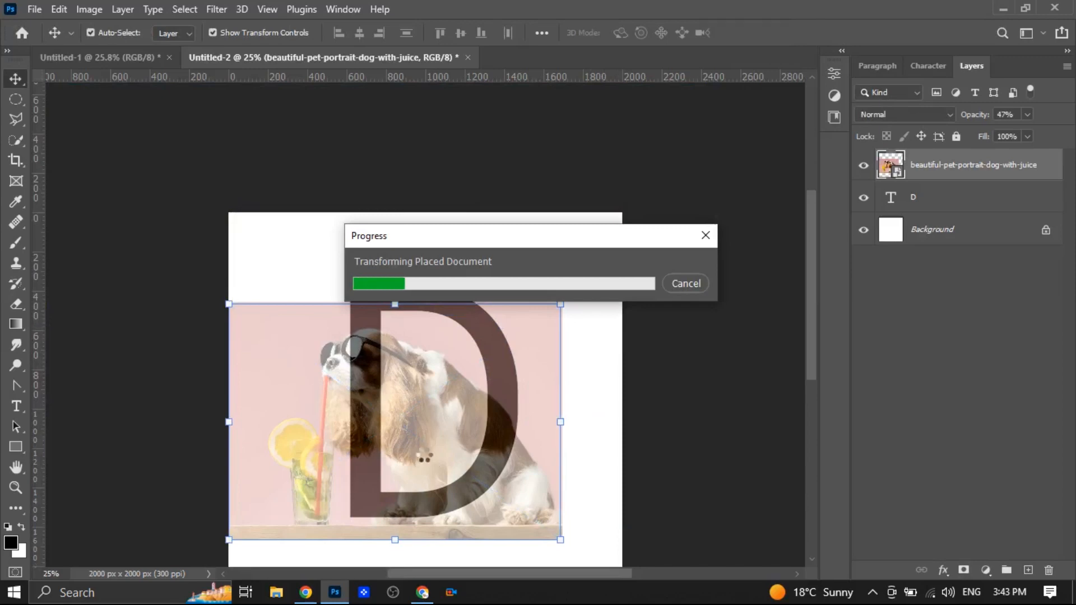
{"action": "scroll", "coordinate": [422, 453], "scroll_direction": "down", "scroll_amount": 3}
{"action": "left_click_drag", "start_coordinate": [392, 397], "coordinate": [392, 370]}
Step: Move the dog photo and letter D together about 93 px right and 32 px down, and shift the photo slightly left
{"action": "left_click_drag", "start_coordinate": [118, 170], "coordinate": [483, 457]}
{"action": "left_click_drag", "start_coordinate": [412, 259], "coordinate": [431, 270]}
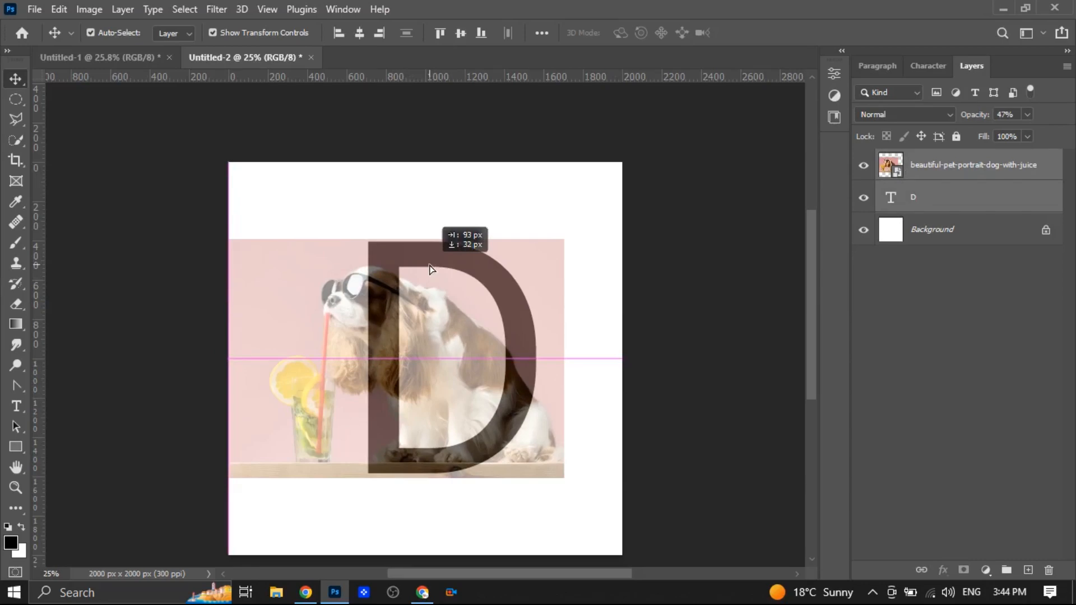
{"action": "left_click_drag", "start_coordinate": [430, 269], "coordinate": [431, 270]}
{"action": "left_click_drag", "start_coordinate": [558, 453], "coordinate": [536, 448]}
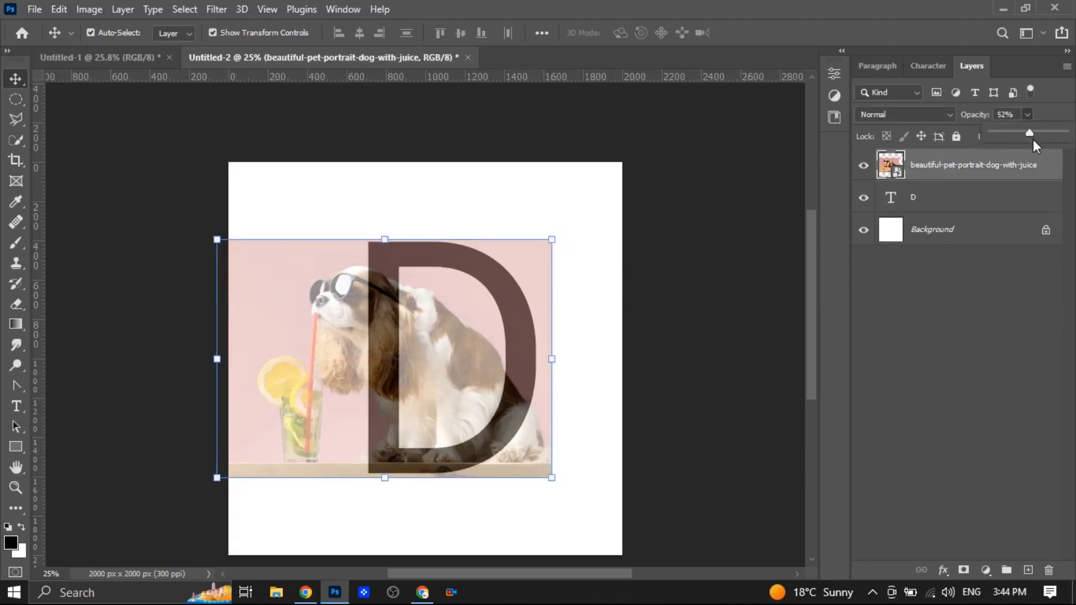
Step: Restore the dog photo's opacity to 100% and clip it to the letter D with a clipping mask
{"action": "left_click_drag", "start_coordinate": [1033, 141], "coordinate": [1068, 137]}
{"action": "right_click", "coordinate": [935, 165]}
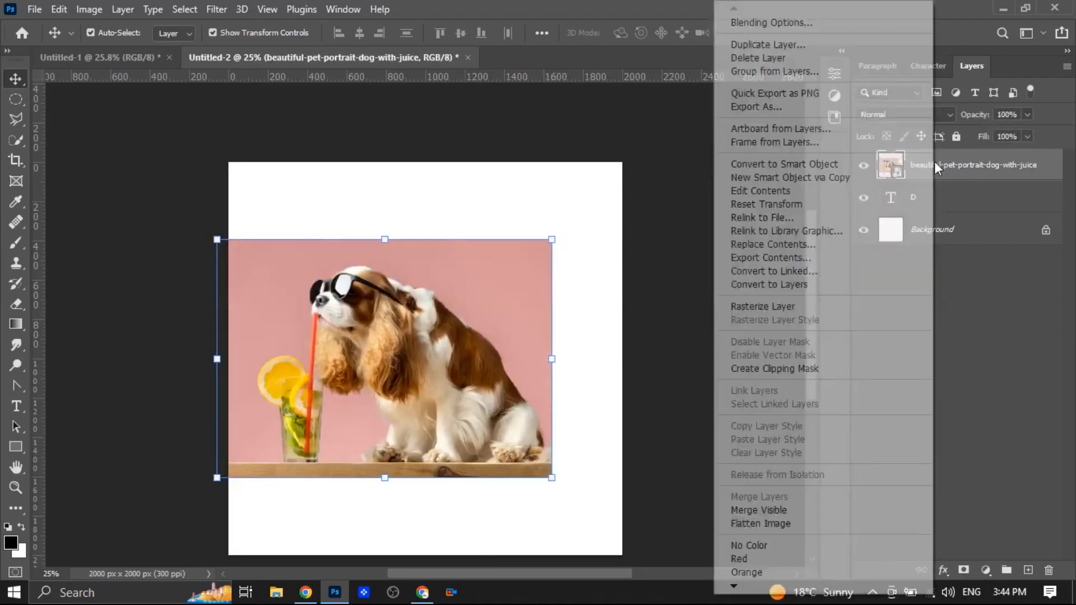
{"action": "left_click", "coordinate": [819, 367]}
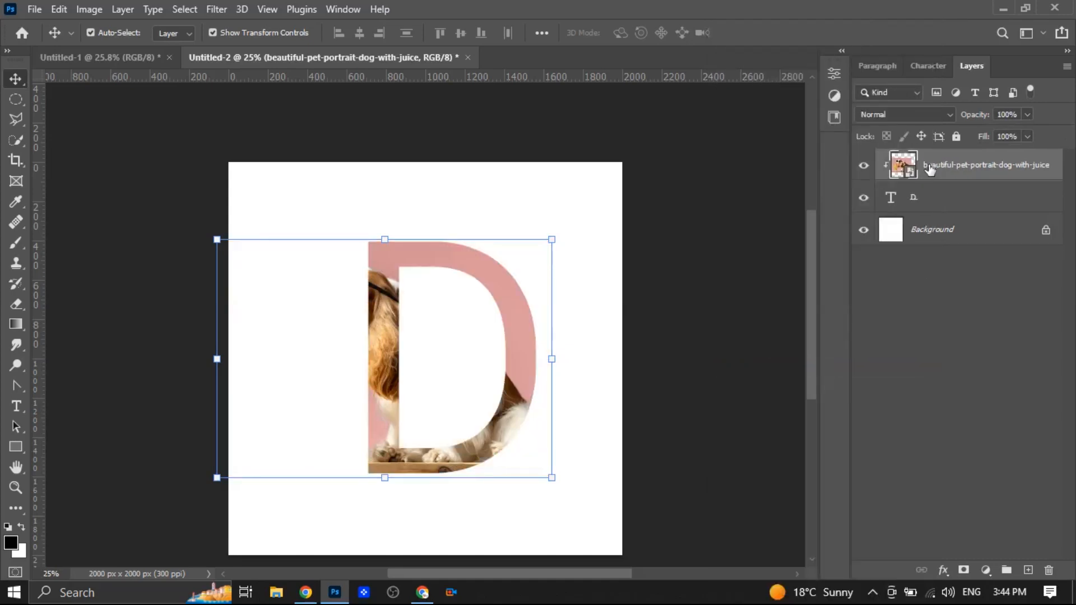
Step: Duplicate the clipped dog photo layer and select the dog in the copy with Select Subject
{"action": "key", "text": "ctrl+j"}
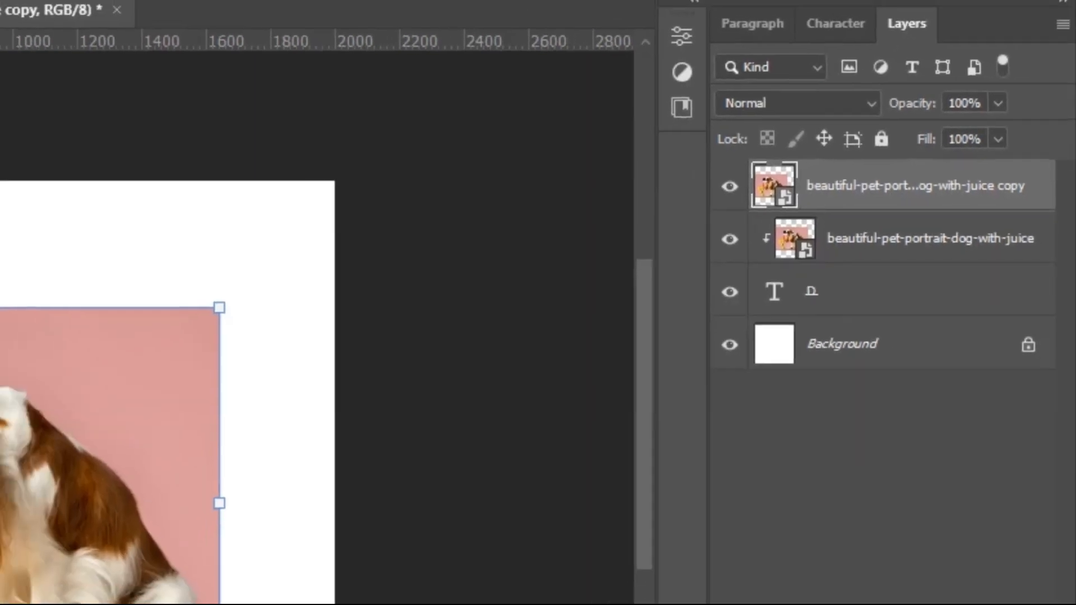
{"action": "left_click", "coordinate": [185, 10]}
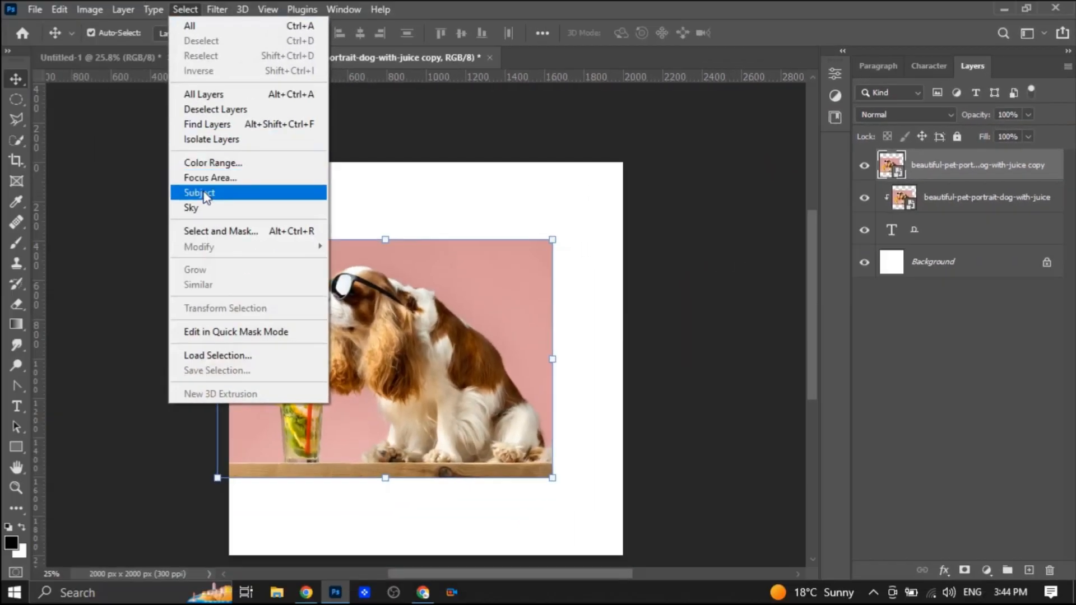
{"action": "left_click", "coordinate": [204, 193]}
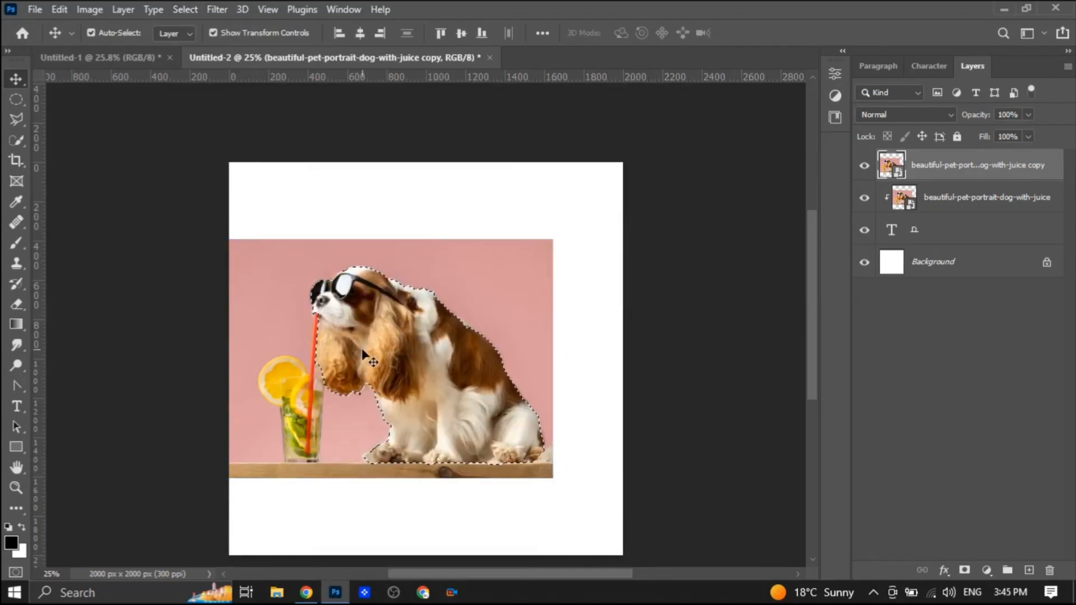
Step: Add the red drinking straw to the dog selection with the Quick Selection tool
{"action": "scroll", "coordinate": [364, 350], "scroll_direction": "up", "scroll_amount": 2}
{"action": "scroll", "coordinate": [280, 417], "scroll_direction": "up", "scroll_amount": 2}
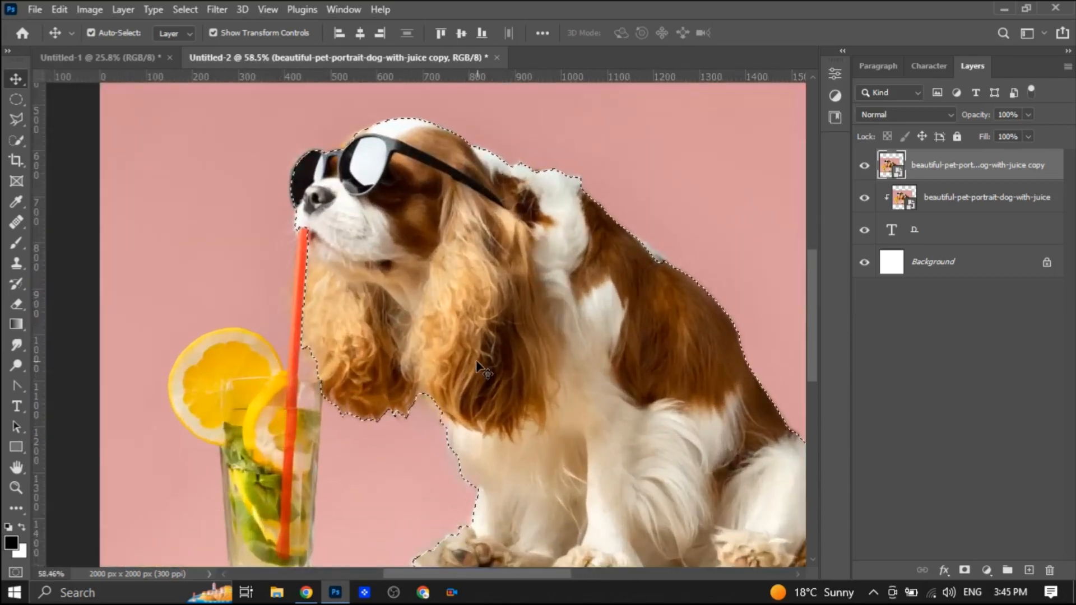
{"action": "key", "text": "w"}
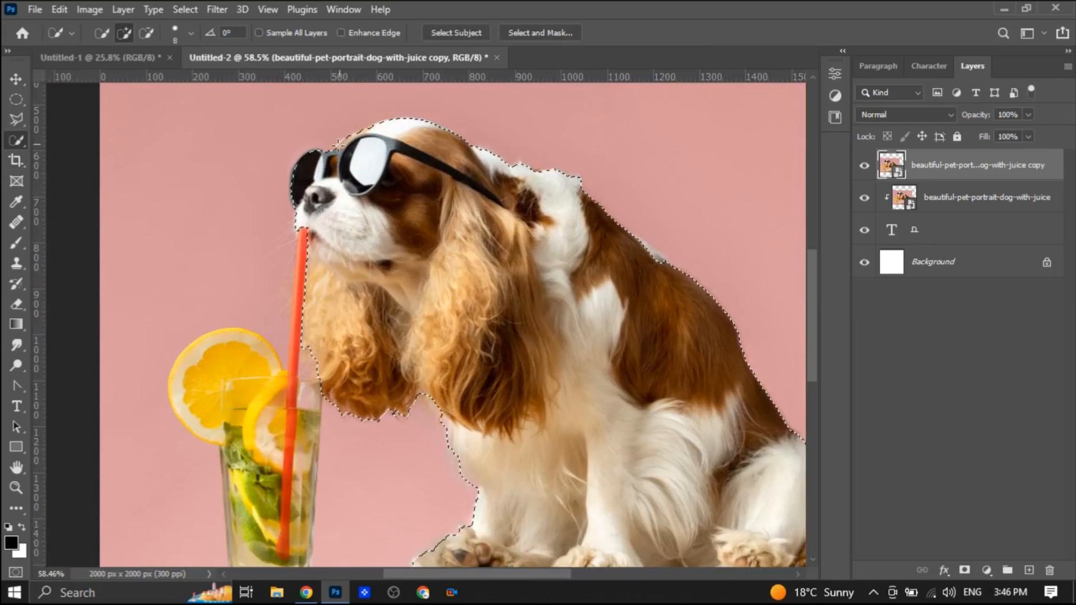
{"action": "key", "text": "alt"}
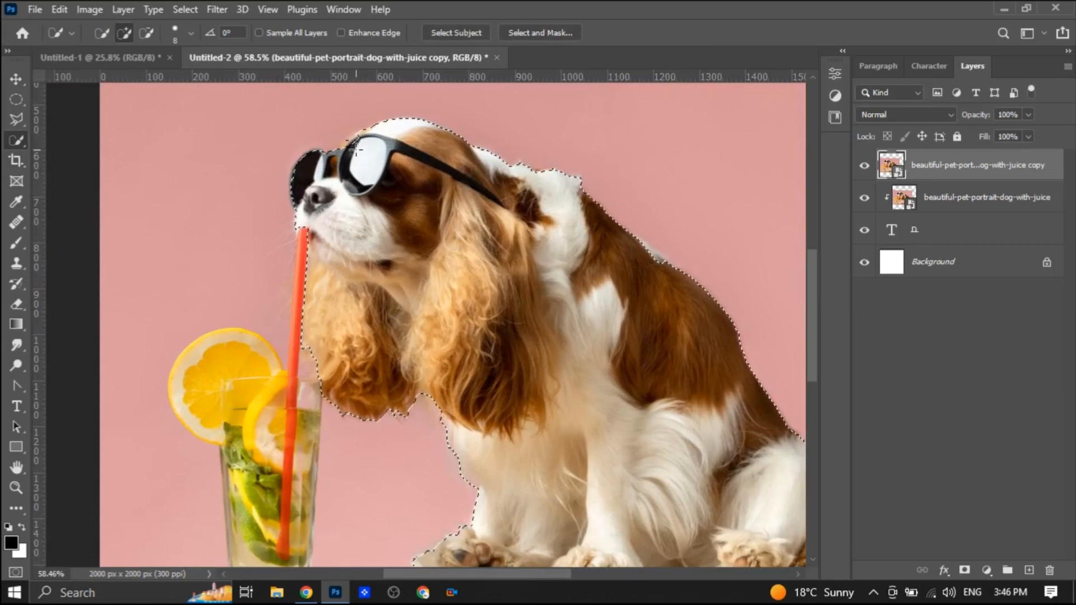
{"action": "scroll", "coordinate": [357, 150], "scroll_direction": "up", "scroll_amount": 4}
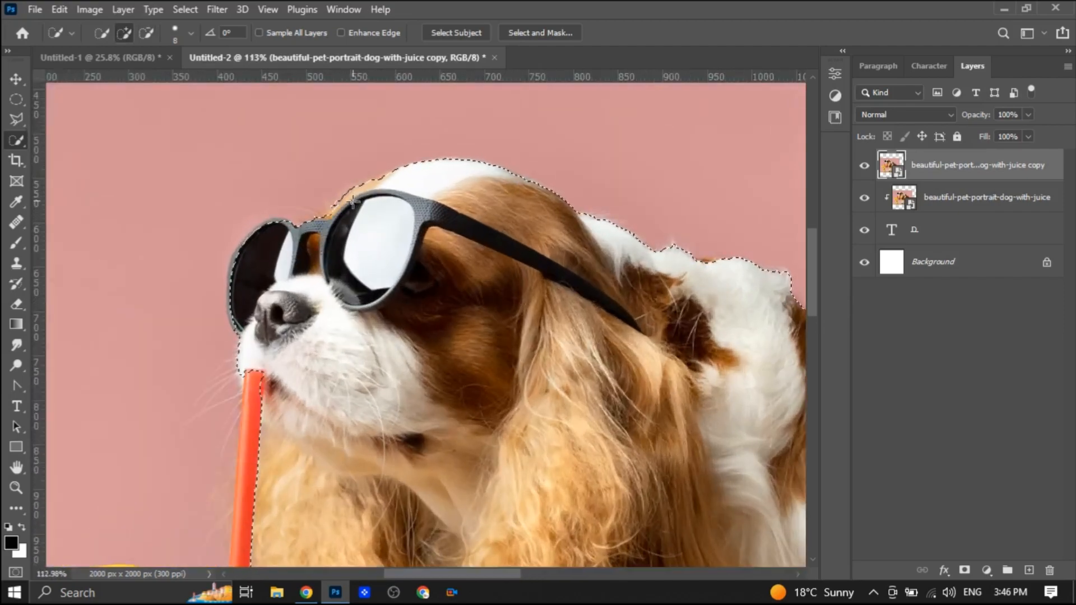
{"action": "scroll", "coordinate": [256, 171], "scroll_direction": "down", "scroll_amount": 3}
{"action": "left_click_drag", "start_coordinate": [256, 171], "coordinate": [242, 336]}
{"action": "scroll", "coordinate": [268, 308], "scroll_direction": "down", "scroll_amount": 1}
{"action": "scroll", "coordinate": [268, 307], "scroll_direction": "down", "scroll_amount": 1}
{"action": "left_click_drag", "start_coordinate": [246, 291], "coordinate": [231, 351]}
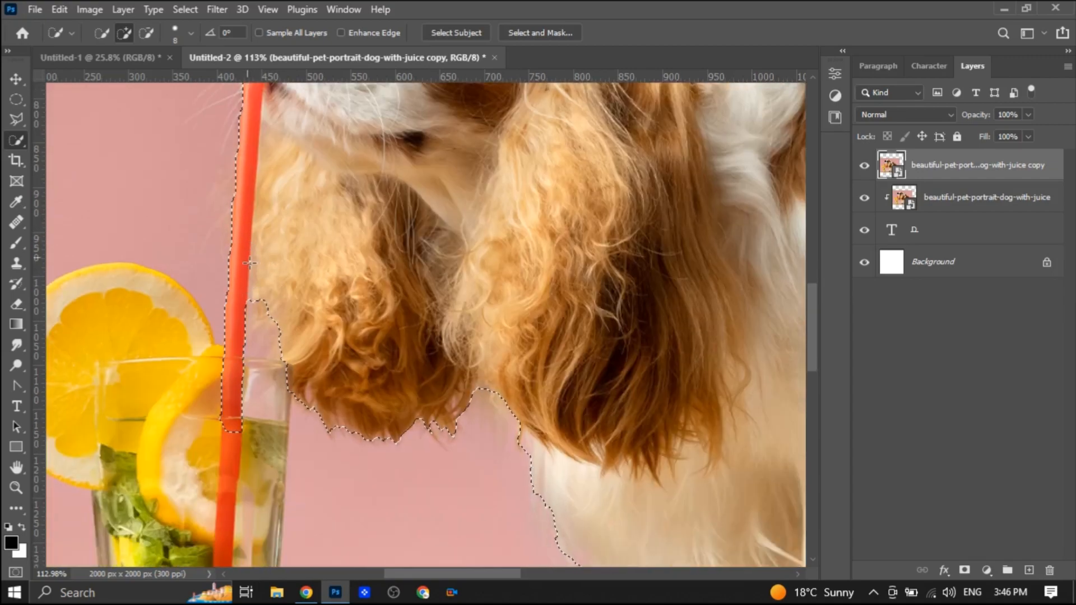
Step: Extend the selection over the orange slice and the whole juice glass with the Quick Selection tool
{"action": "scroll", "coordinate": [249, 262], "scroll_direction": "down", "scroll_amount": 2}
{"action": "mouse_move", "coordinate": [250, 262]}
{"action": "left_mouse_down"}
{"action": "mouse_move", "coordinate": [175, 185]}
{"action": "mouse_move", "coordinate": [187, 193]}
{"action": "left_mouse_up"}
{"action": "mouse_move", "coordinate": [414, 574]}
{"action": "left_mouse_down"}
{"action": "mouse_move", "coordinate": [423, 576]}
{"action": "mouse_move", "coordinate": [373, 575]}
{"action": "left_mouse_up"}
{"action": "mouse_move", "coordinate": [313, 353]}
{"action": "left_mouse_down"}
{"action": "mouse_move", "coordinate": [336, 404]}
{"action": "mouse_move", "coordinate": [451, 441]}
{"action": "left_mouse_up"}
{"action": "scroll", "coordinate": [497, 426], "scroll_direction": "down", "scroll_amount": 3}
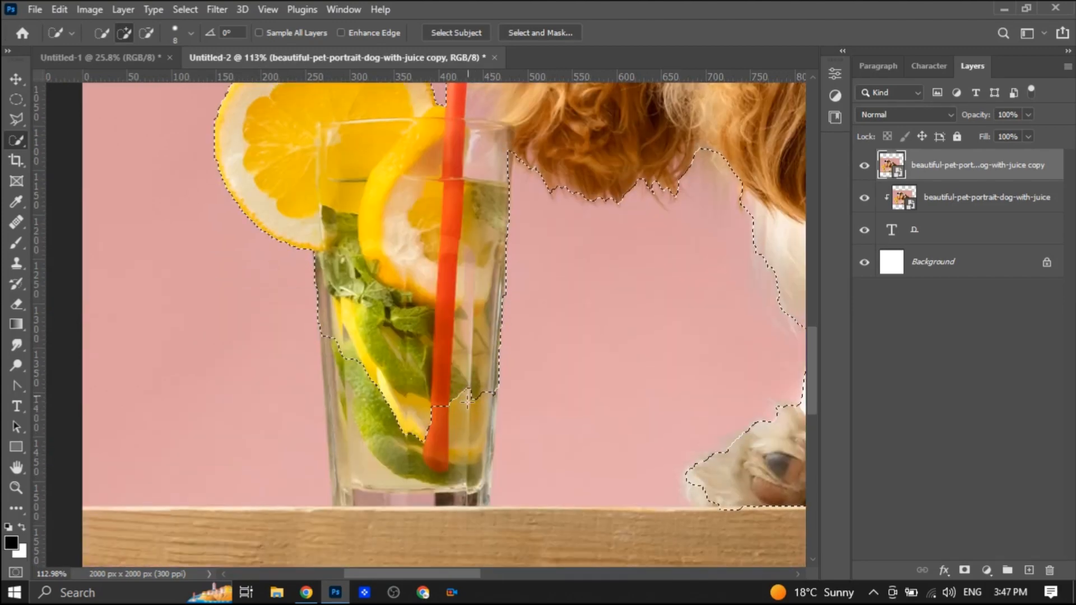
{"action": "scroll", "coordinate": [472, 420], "scroll_direction": "up", "scroll_amount": 3}
{"action": "left_click_drag", "start_coordinate": [516, 345], "coordinate": [522, 471]}
Step: Subtract stray background from the selection around the glass, between the straw and the dog's ear, and near the paws
{"action": "left_click", "coordinate": [529, 426], "text": "alt"}
{"action": "scroll", "coordinate": [538, 308], "scroll_direction": "up", "scroll_amount": 8}
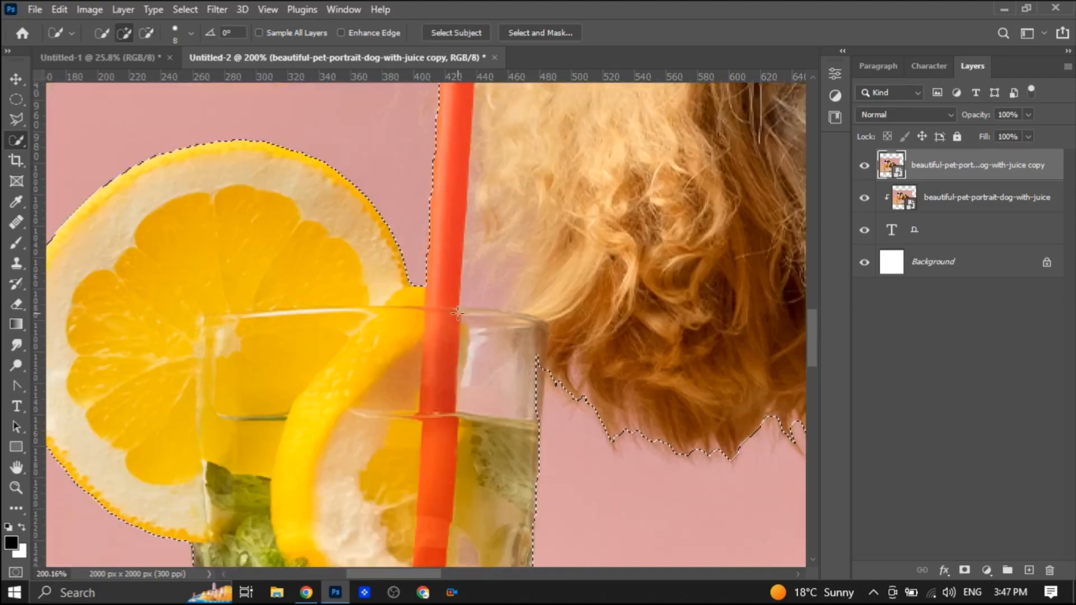
{"action": "mouse_move", "coordinate": [487, 308]}
{"action": "left_mouse_down"}
{"action": "mouse_move", "coordinate": [504, 330]}
{"action": "mouse_move", "coordinate": [482, 321]}
{"action": "mouse_move", "coordinate": [493, 367]}
{"action": "left_mouse_up"}
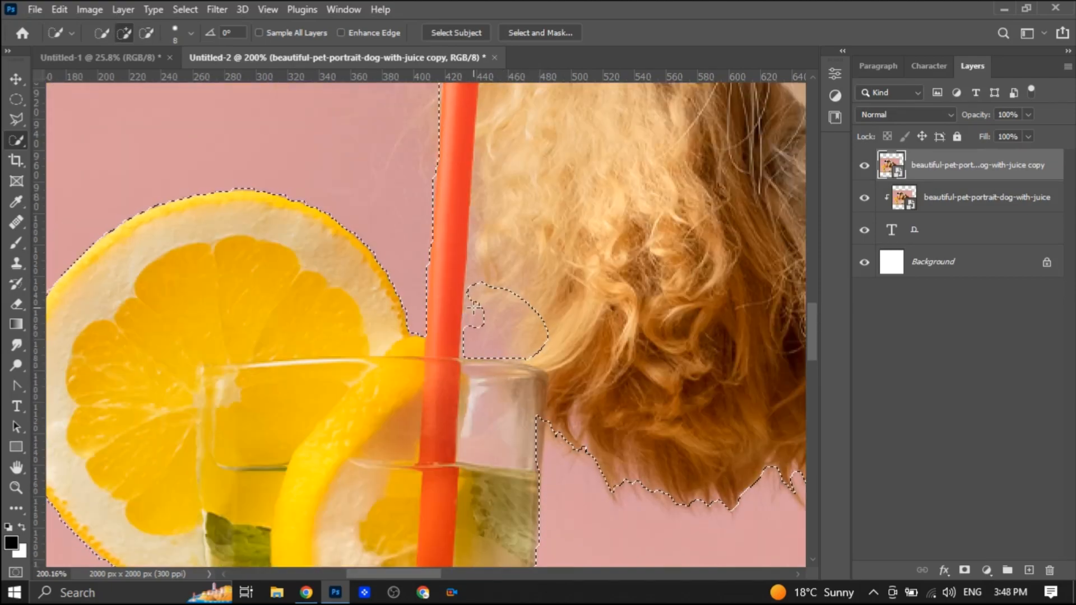
{"action": "scroll", "coordinate": [515, 372], "scroll_direction": "down", "scroll_amount": 2}
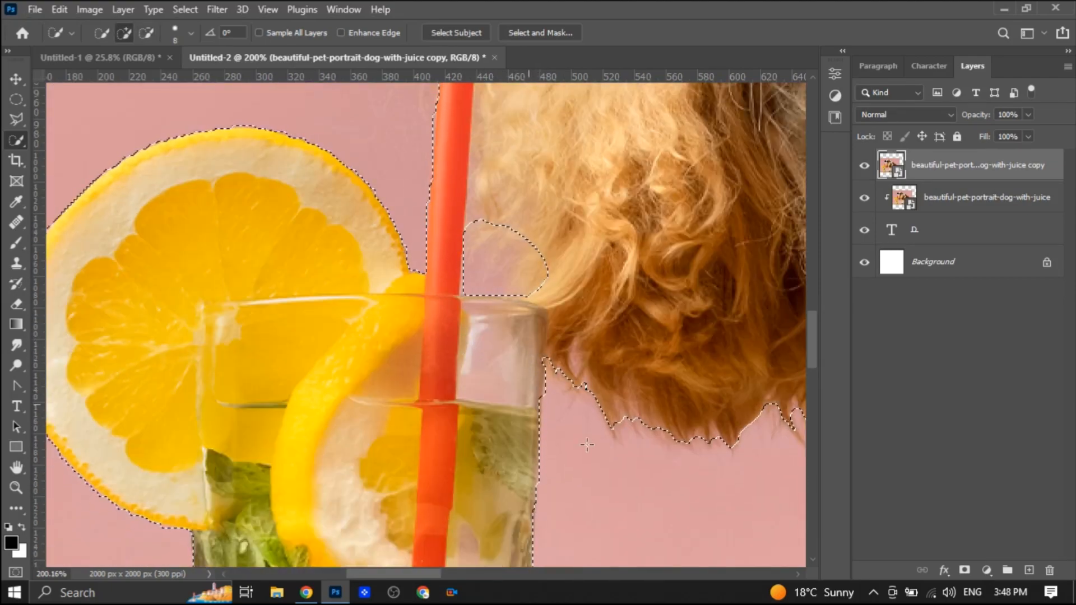
{"action": "scroll", "coordinate": [531, 378], "scroll_direction": "down", "scroll_amount": 8}
{"action": "left_click_drag", "start_coordinate": [552, 573], "coordinate": [647, 587]}
{"action": "left_click", "coordinate": [416, 519], "text": "alt"}
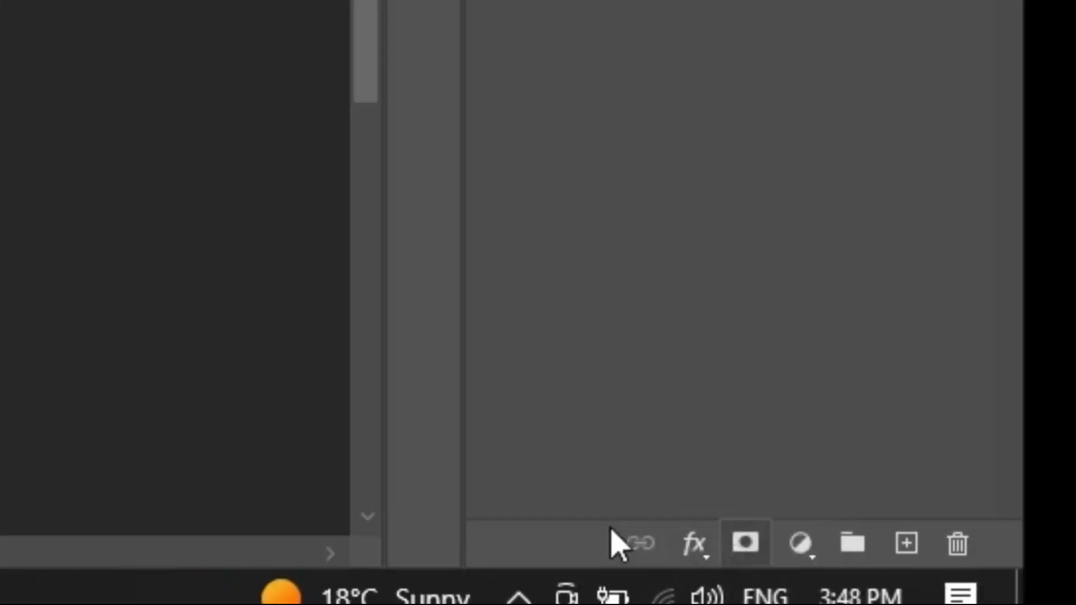
Step: Turn the selection into a layer mask on the duplicated dog photo to cut out the dog and juice
{"action": "left_click", "coordinate": [965, 570]}
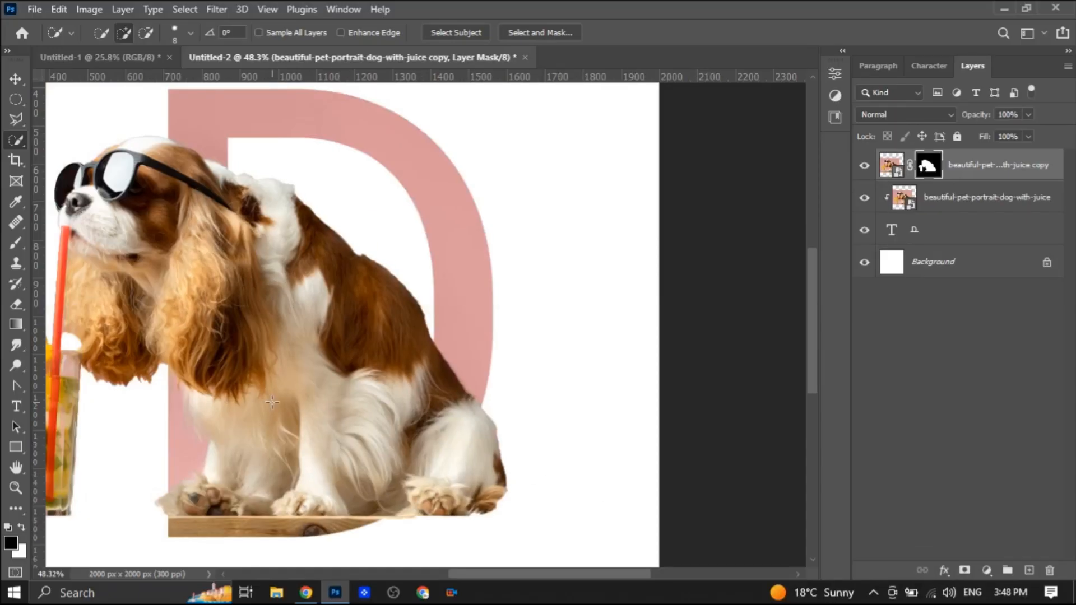
{"action": "scroll", "coordinate": [195, 385], "scroll_direction": "down", "scroll_amount": 7}
{"action": "left_click_drag", "start_coordinate": [545, 575], "coordinate": [483, 576]}
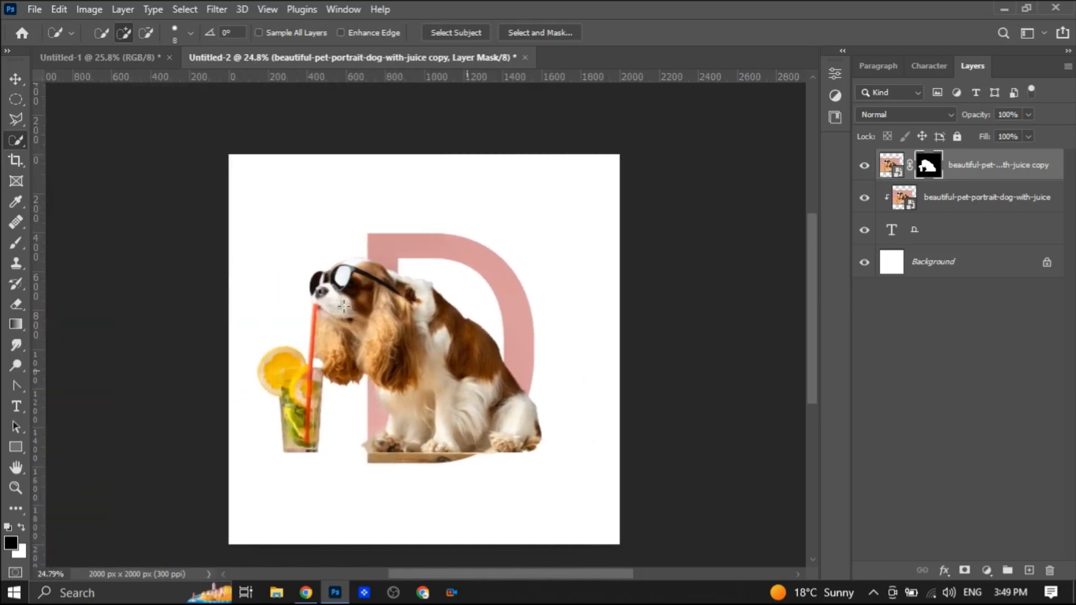
Step: Load the letter D's outline as a selection and invert it, keeping the cut-out's layer mask active
{"action": "key", "text": "v"}
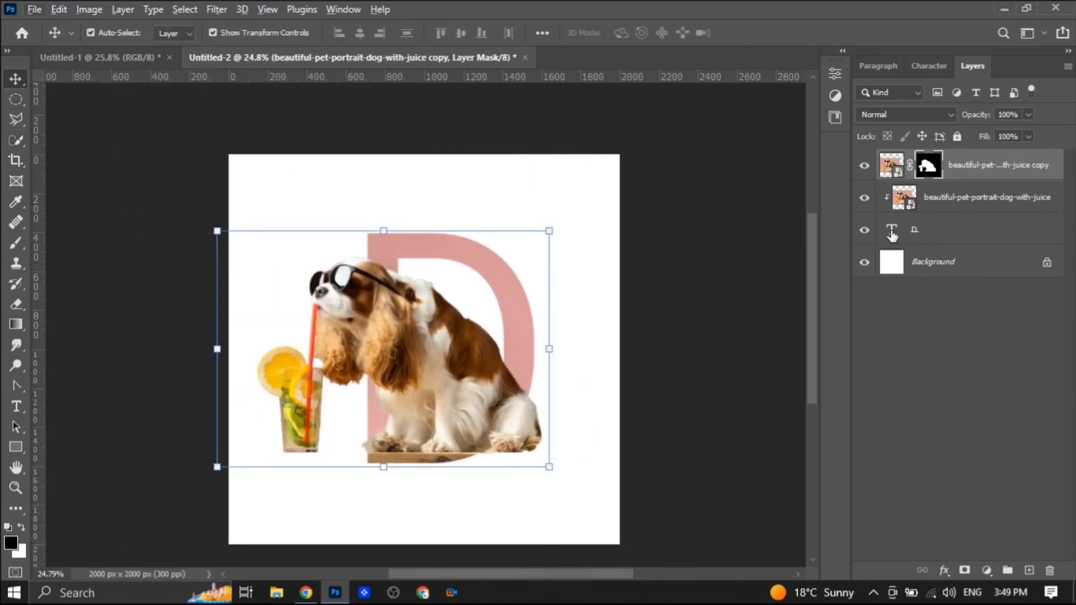
{"action": "left_click", "coordinate": [892, 230], "text": "ctrl"}
{"action": "left_click", "coordinate": [133, 31]}
{"action": "left_click", "coordinate": [180, 10]}
{"action": "left_click", "coordinate": [197, 71]}
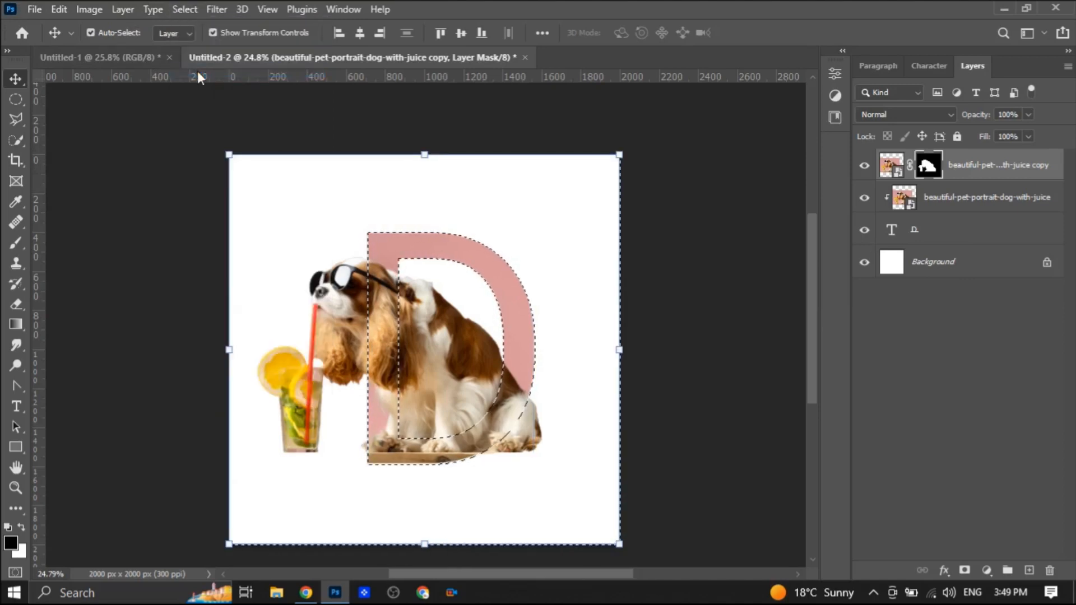
Step: Paint black on the cut-out's mask with a Hard Round brush to hide the dog's hindquarters and paws outside the D's lower curve, then deselect
{"action": "left_click", "coordinate": [14, 244]}
{"action": "left_click", "coordinate": [114, 32]}
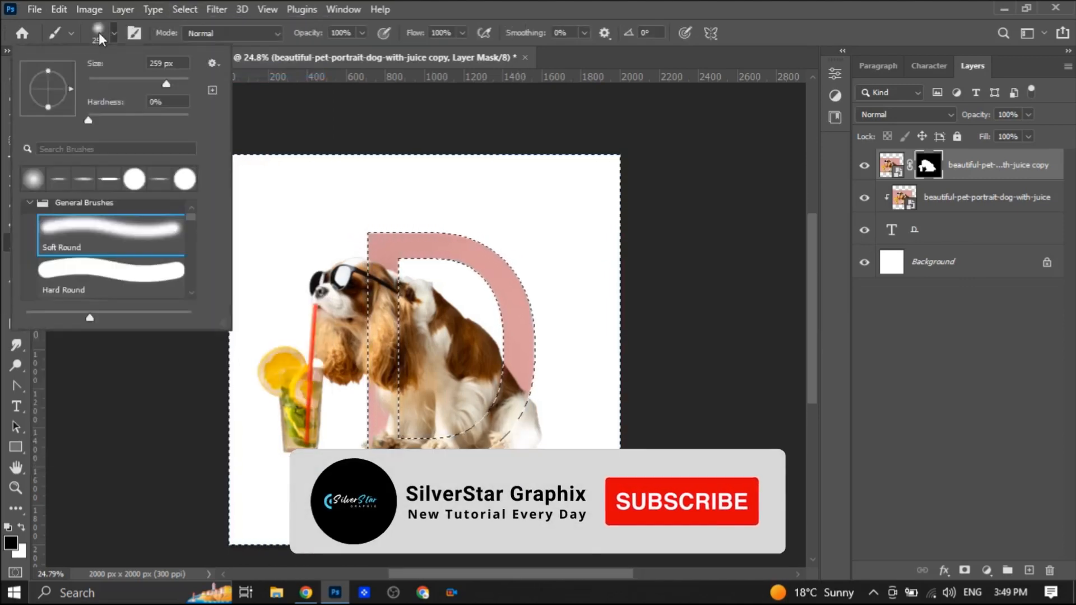
{"action": "left_click", "coordinate": [101, 274]}
{"action": "mouse_move", "coordinate": [552, 395]}
{"action": "left_mouse_down"}
{"action": "mouse_move", "coordinate": [557, 406]}
{"action": "mouse_move", "coordinate": [505, 465]}
{"action": "mouse_move", "coordinate": [363, 476]}
{"action": "left_mouse_up"}
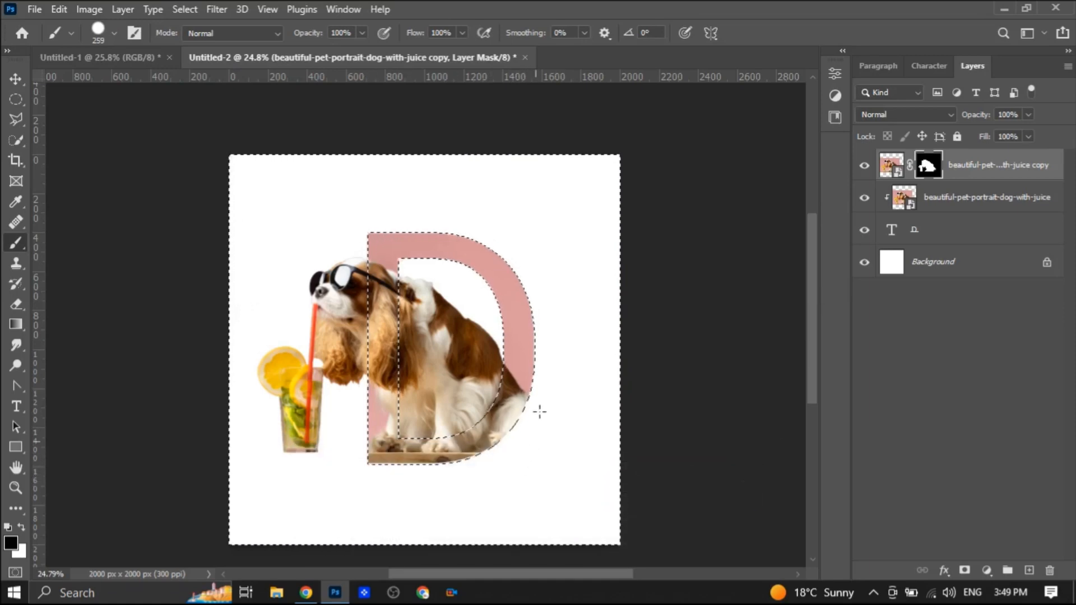
{"action": "key", "text": "v"}
{"action": "key", "text": "ctrl+d"}
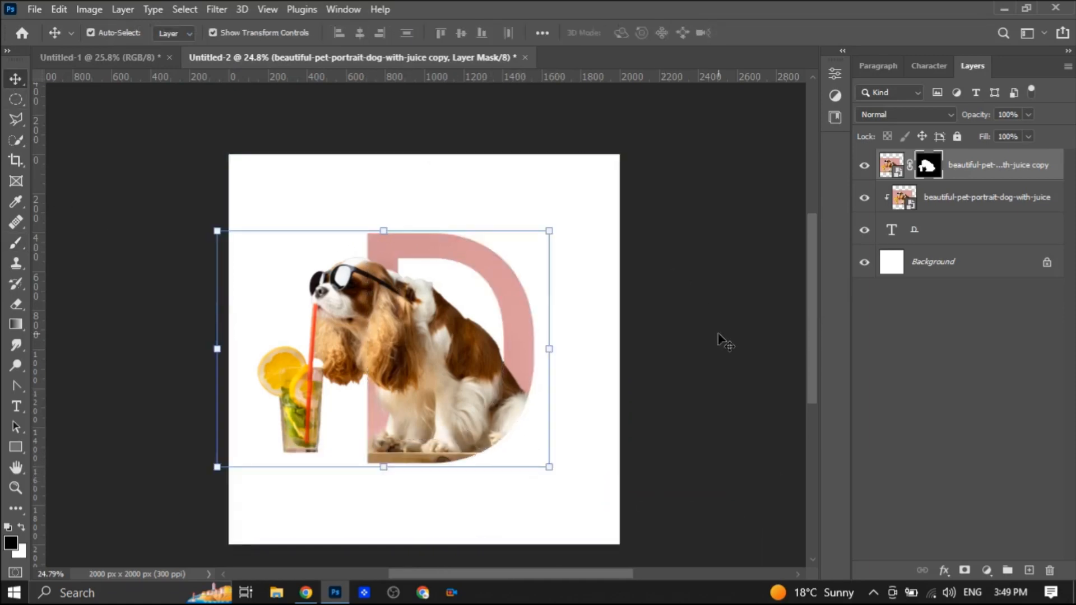
{"action": "left_click", "coordinate": [723, 341]}
{"action": "scroll", "coordinate": [712, 375], "scroll_direction": "down", "scroll_amount": 1}
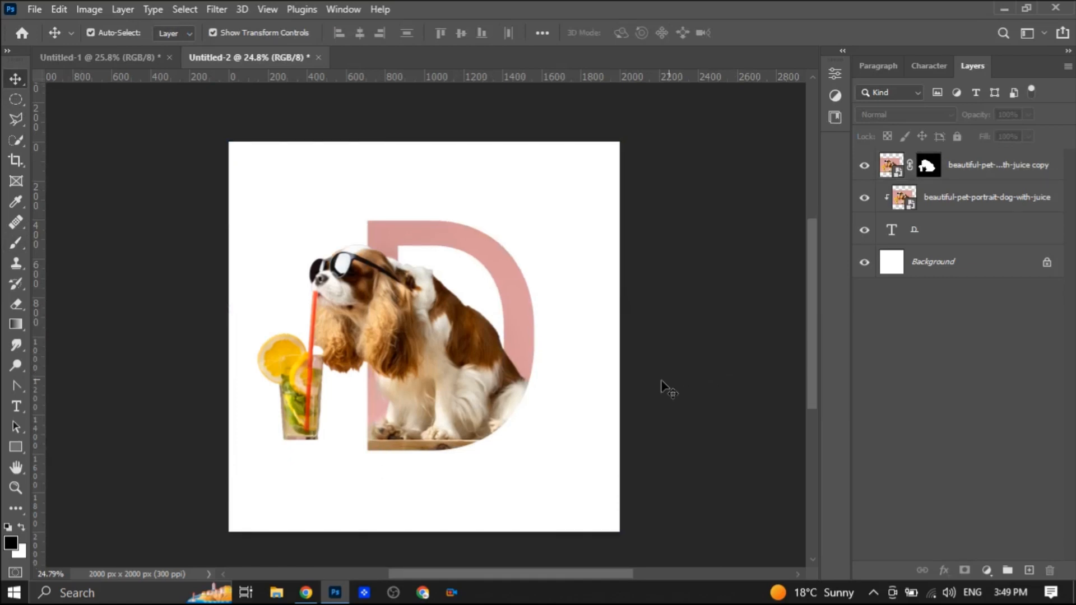
Step: Add a Solid Color fill layer in pink c87777 directly above the Background layer
{"action": "left_click", "coordinate": [927, 264]}
{"action": "left_click", "coordinate": [986, 570]}
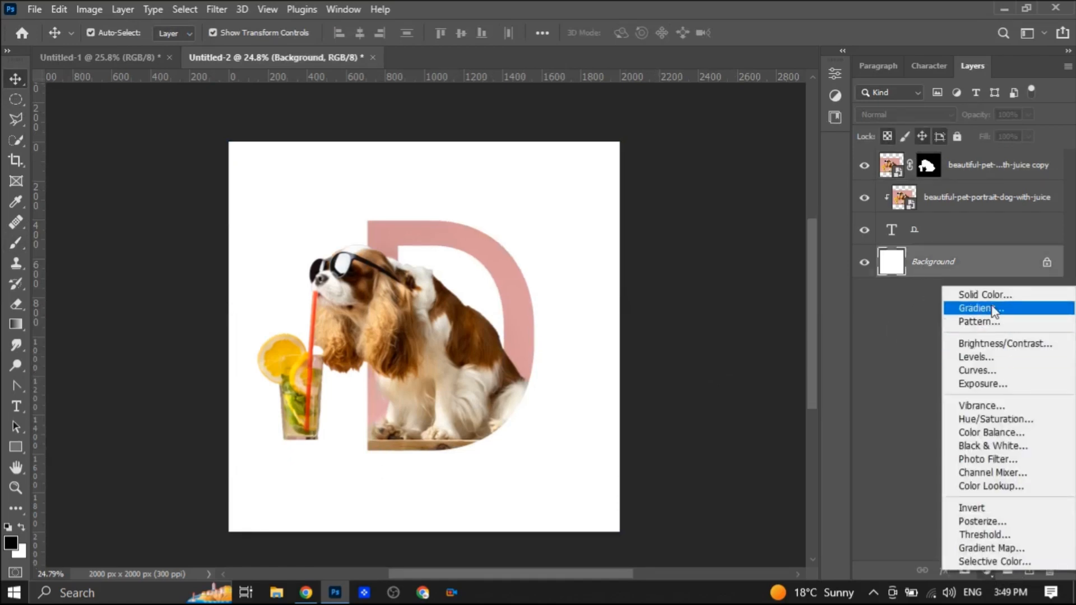
{"action": "left_click", "coordinate": [989, 291]}
{"action": "left_click", "coordinate": [501, 275]}
{"action": "left_click_drag", "start_coordinate": [713, 297], "coordinate": [740, 314]}
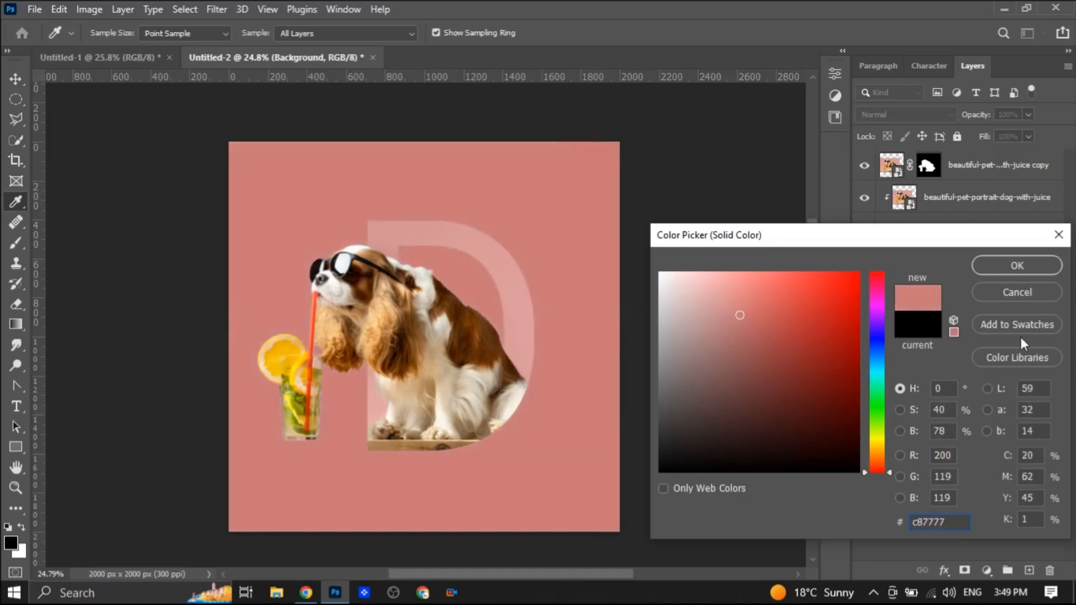
{"action": "left_click", "coordinate": [1015, 267]}
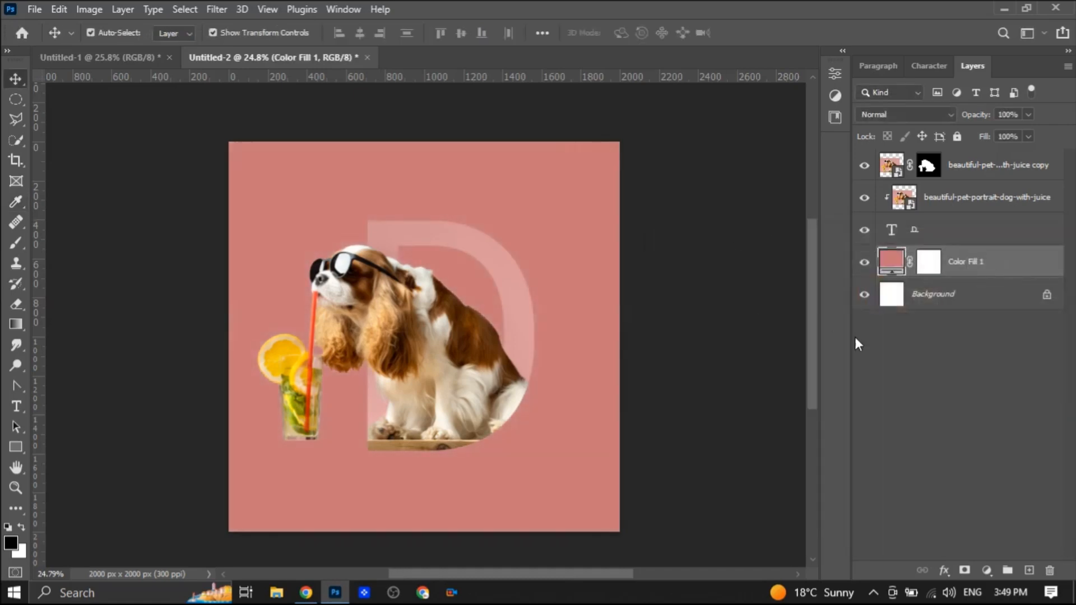
Step: Give the letter D layer a white outside Stroke with a size of 2 px
{"action": "left_click", "coordinate": [925, 231]}
{"action": "left_click", "coordinate": [943, 571]}
{"action": "left_click", "coordinate": [962, 420]}
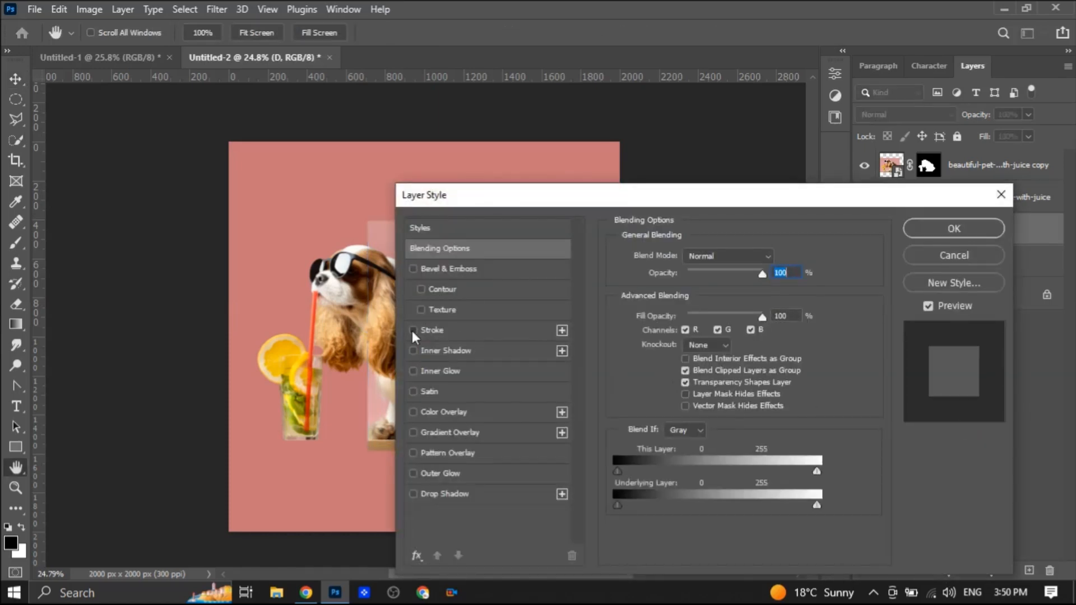
{"action": "left_click", "coordinate": [413, 330]}
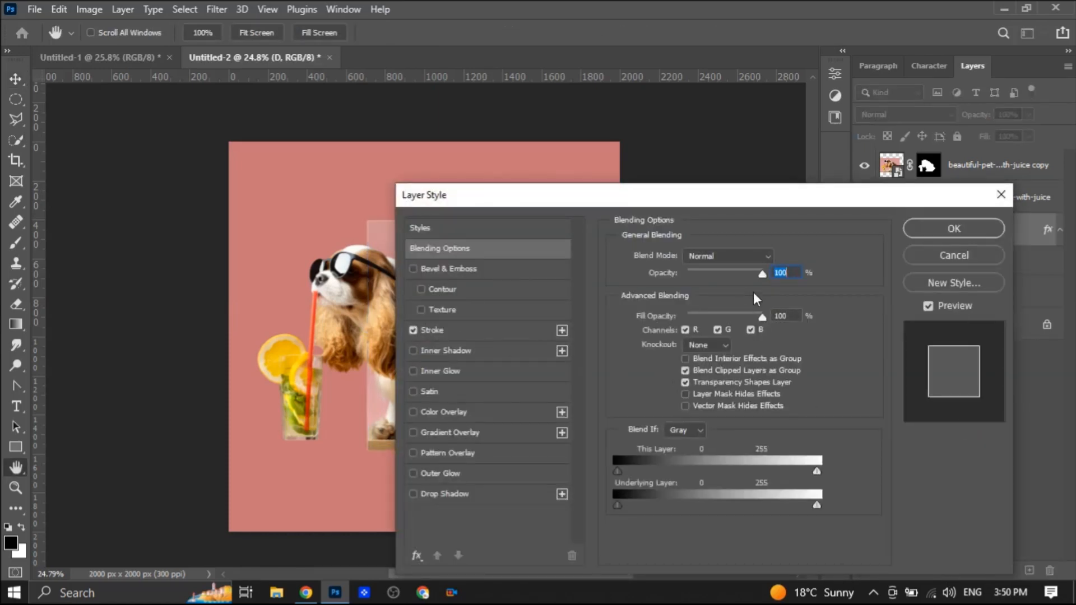
{"action": "left_click", "coordinate": [427, 330]}
{"action": "type", "text": "2"}
Step: Add a Drop Shadow to the letter D, fine-tune its settings against the artwork, and apply the layer style
{"action": "left_click", "coordinate": [413, 495]}
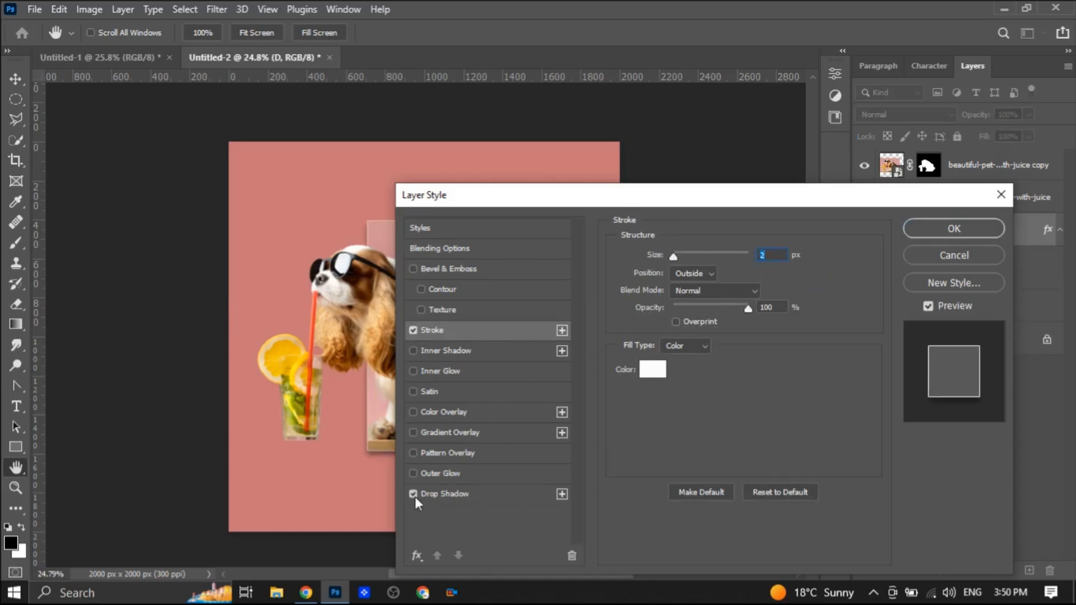
{"action": "left_click", "coordinate": [428, 496]}
{"action": "left_click_drag", "start_coordinate": [714, 281], "coordinate": [723, 280]}
{"action": "left_click_drag", "start_coordinate": [687, 197], "coordinate": [809, 168]}
{"action": "left_click_drag", "start_coordinate": [810, 298], "coordinate": [804, 298]}
{"action": "left_click_drag", "start_coordinate": [922, 168], "coordinate": [853, 171]}
{"action": "left_click", "coordinate": [1022, 207]}
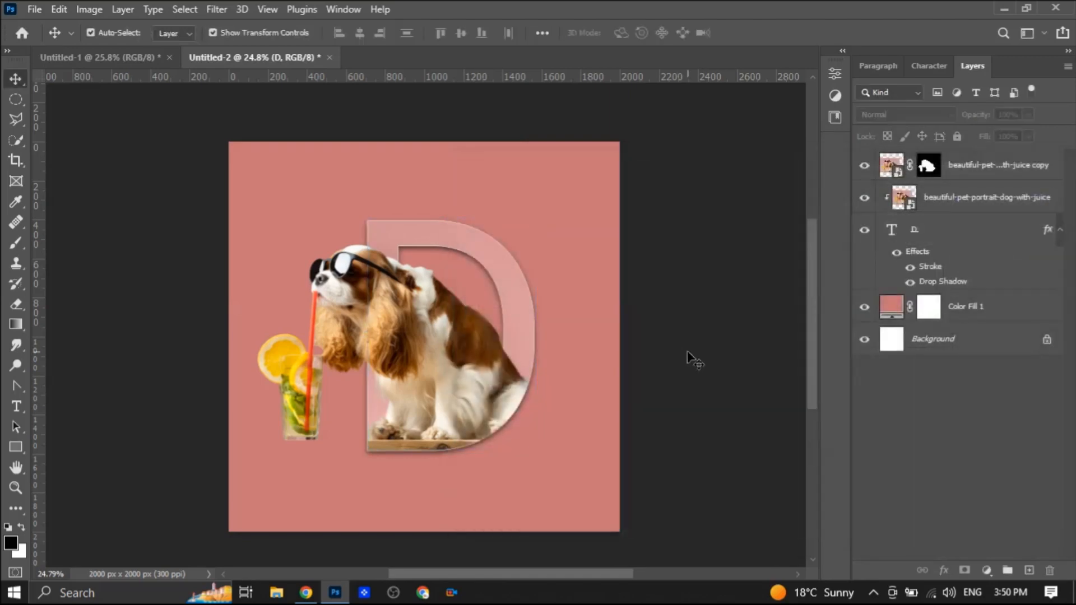
Step: Duplicate the letter D and both dog photo layers, group the copies, and convert the group to a Smart Object
{"action": "left_click", "coordinate": [915, 235]}
{"action": "left_click", "coordinate": [959, 201], "text": "ctrl"}
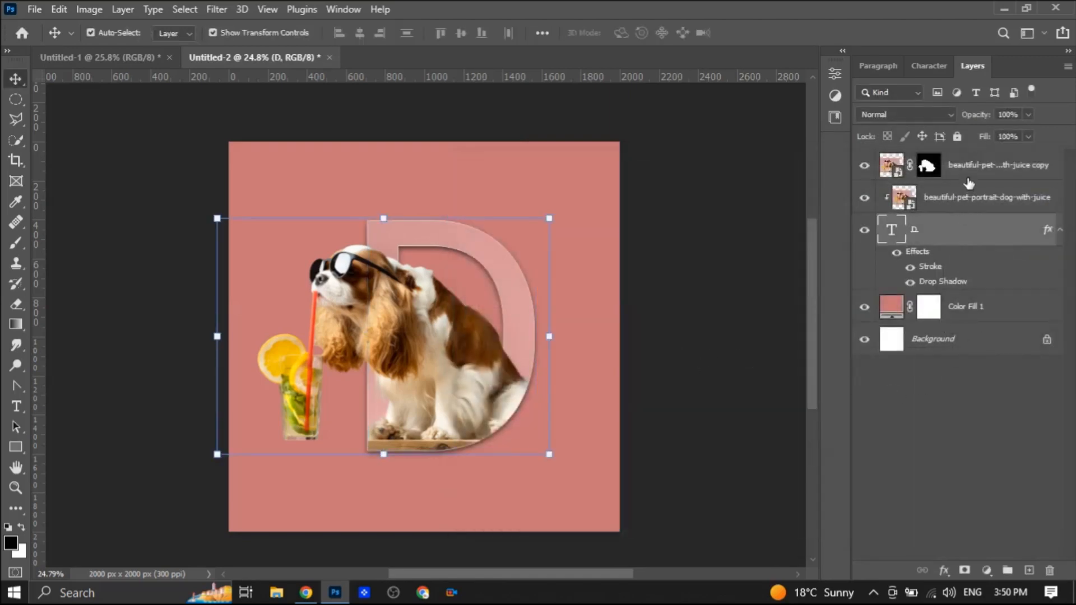
{"action": "left_click", "coordinate": [969, 165], "text": "ctrl"}
{"action": "key", "text": "ctrl+j"}
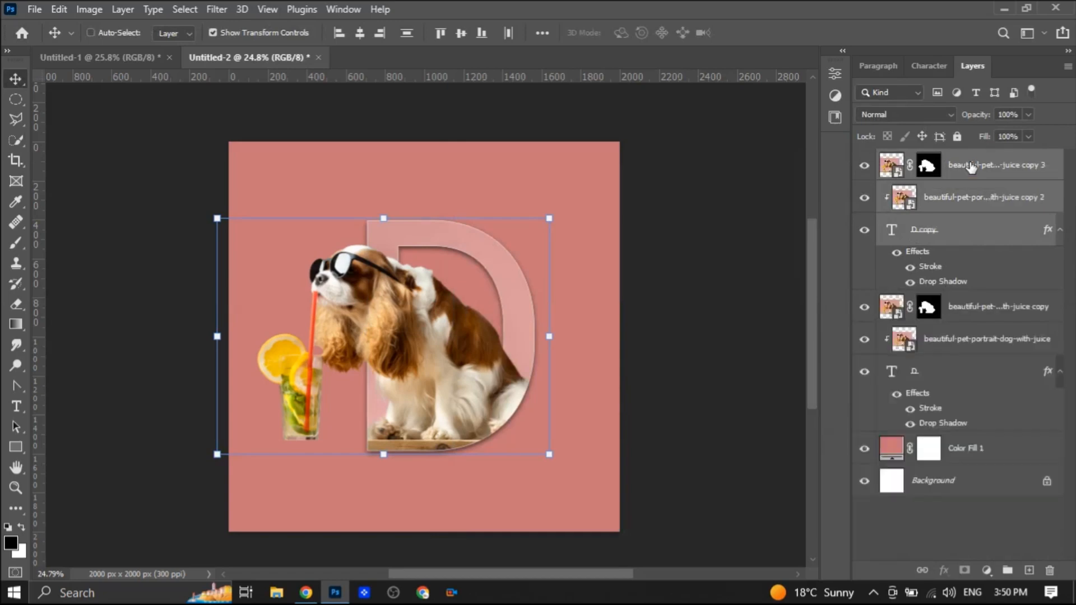
{"action": "key", "text": "ctrl+g"}
{"action": "right_click", "coordinate": [972, 166]}
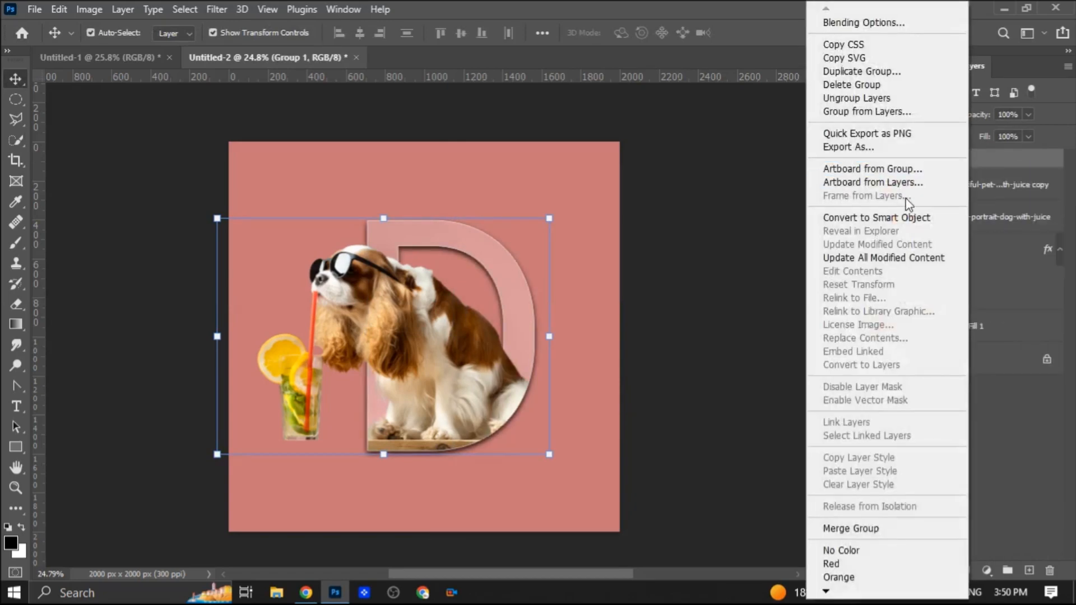
{"action": "left_click", "coordinate": [863, 216]}
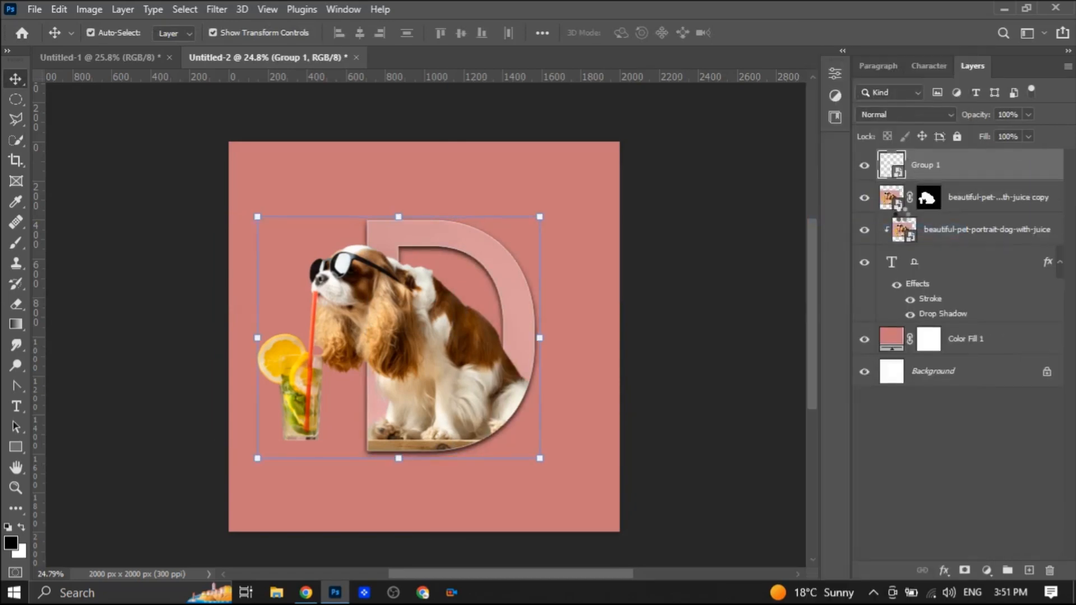
Step: Flip the Group 1 smart object vertically, place it below the D as a reflection, and reorder it beneath the letter layer
{"action": "key", "text": "ctrl+t"}
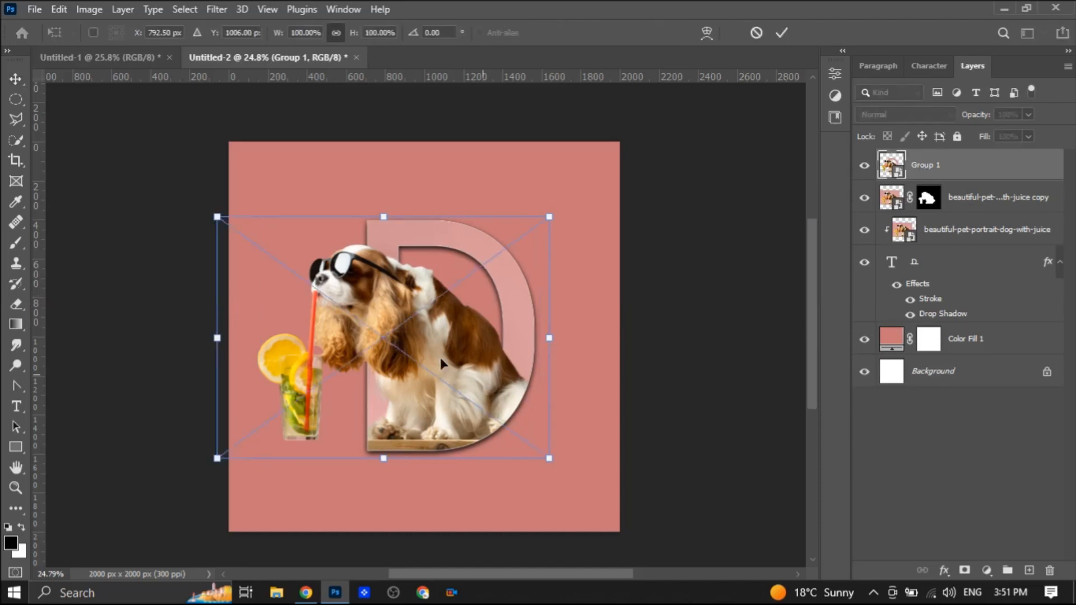
{"action": "right_click", "coordinate": [448, 361]}
{"action": "left_click", "coordinate": [474, 492]}
{"action": "left_click_drag", "start_coordinate": [445, 347], "coordinate": [441, 565]}
{"action": "left_click", "coordinate": [782, 34]}
{"action": "left_click_drag", "start_coordinate": [916, 168], "coordinate": [924, 315]}
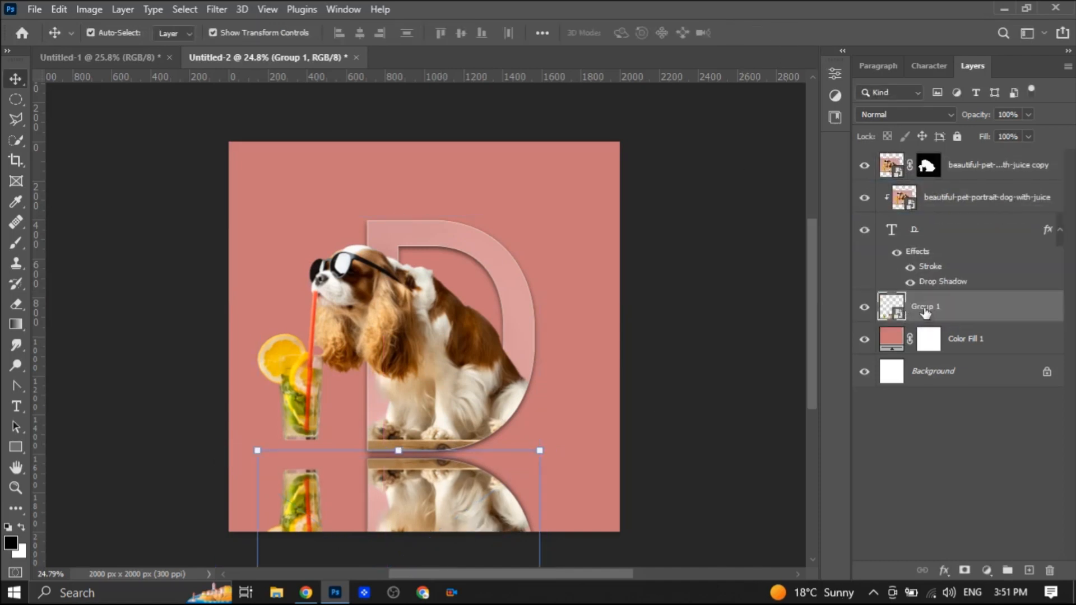
Step: Add a layer mask to Group 1, invert it to black, and choose the Foreground to Transparent gradient for the Gradient tool
{"action": "left_click", "coordinate": [964, 571]}
{"action": "key", "text": "ctrl+i"}
{"action": "left_click", "coordinate": [11, 325]}
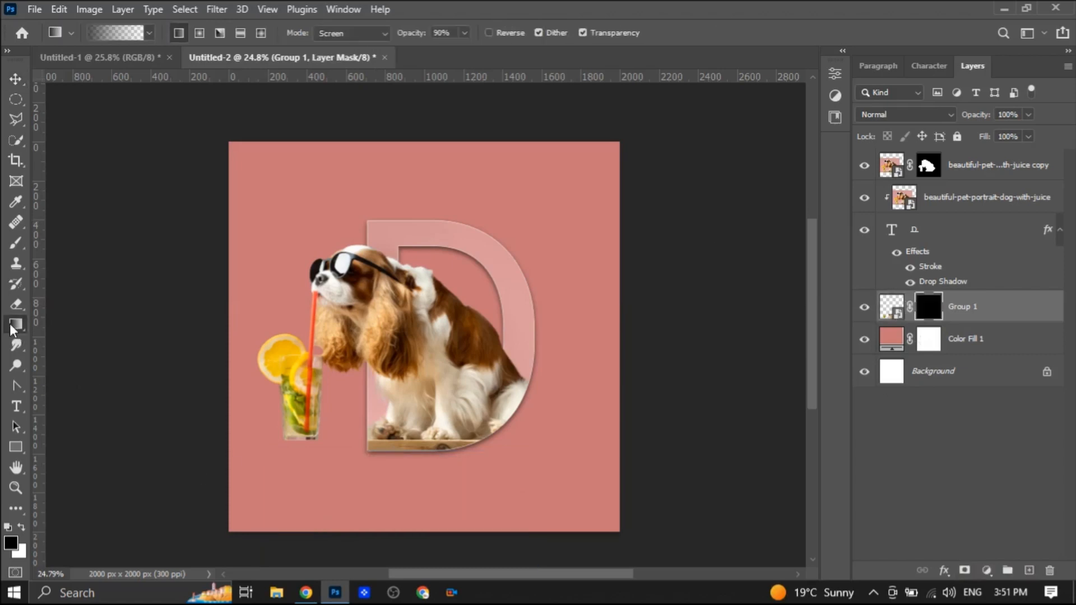
{"action": "left_click", "coordinate": [115, 34]}
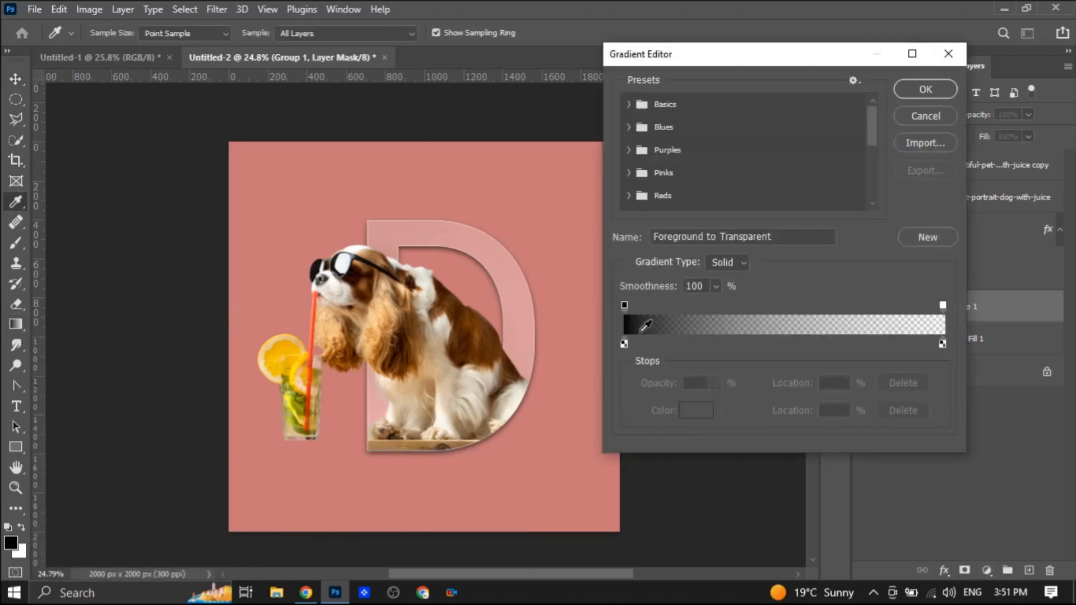
{"action": "left_click", "coordinate": [629, 104]}
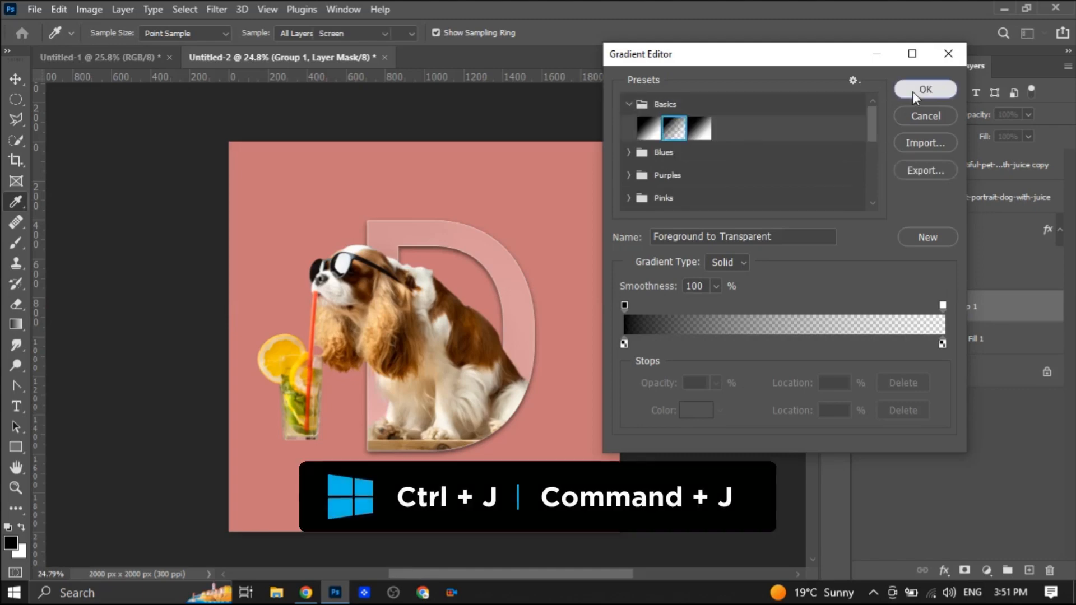
{"action": "left_click", "coordinate": [919, 91]}
Step: Fade the reflection with a white gradient on its mask from the D's base down past the canvas edge, and set Group 1's opacity to 50%
{"action": "left_click_drag", "start_coordinate": [421, 450], "coordinate": [418, 540]}
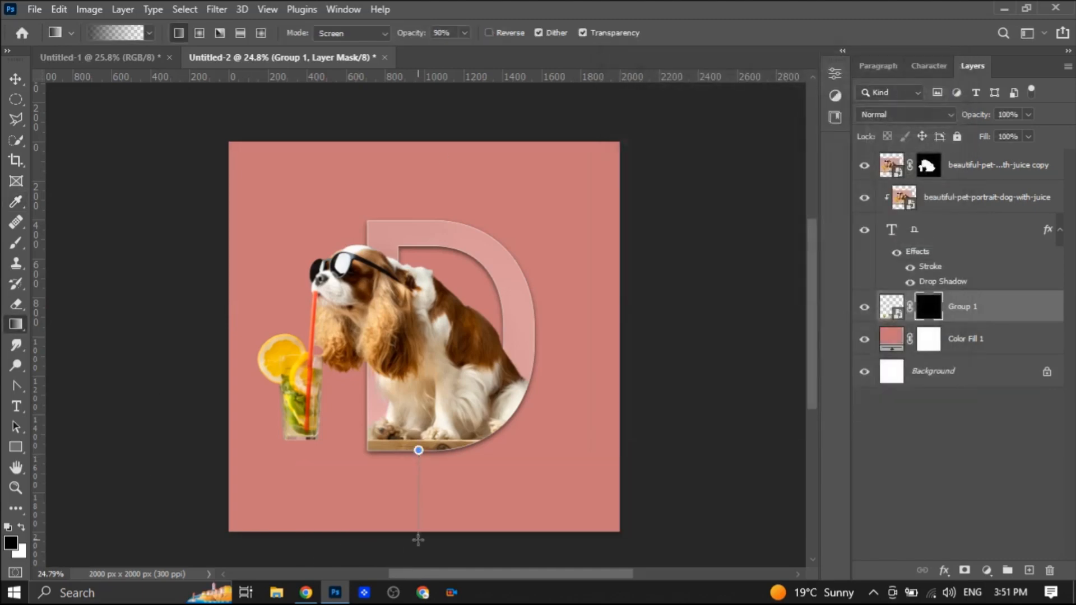
{"action": "left_click", "coordinate": [21, 527]}
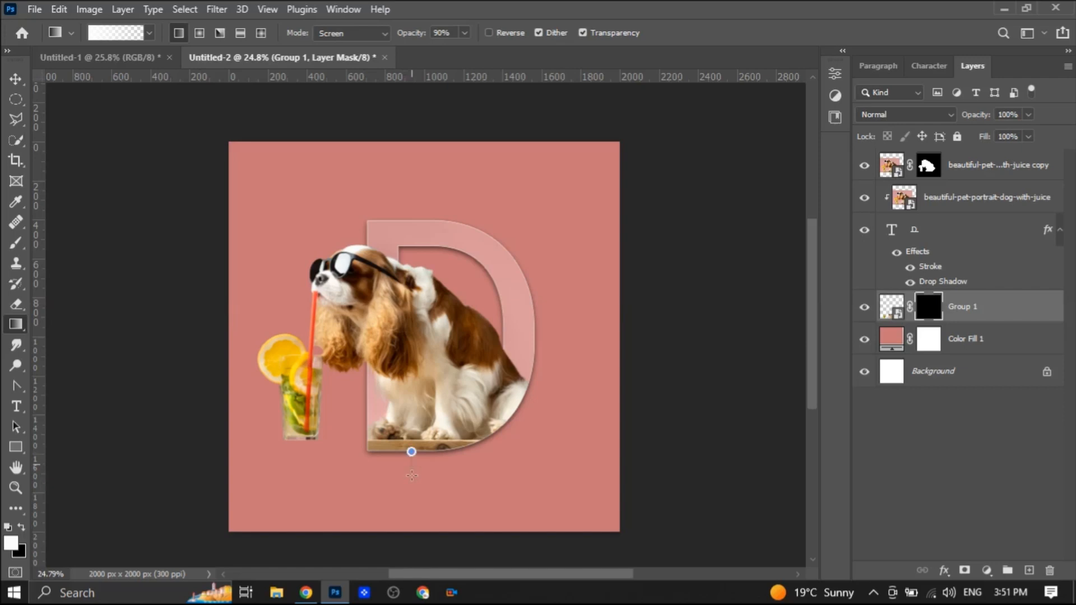
{"action": "left_click_drag", "start_coordinate": [408, 451], "coordinate": [408, 541]}
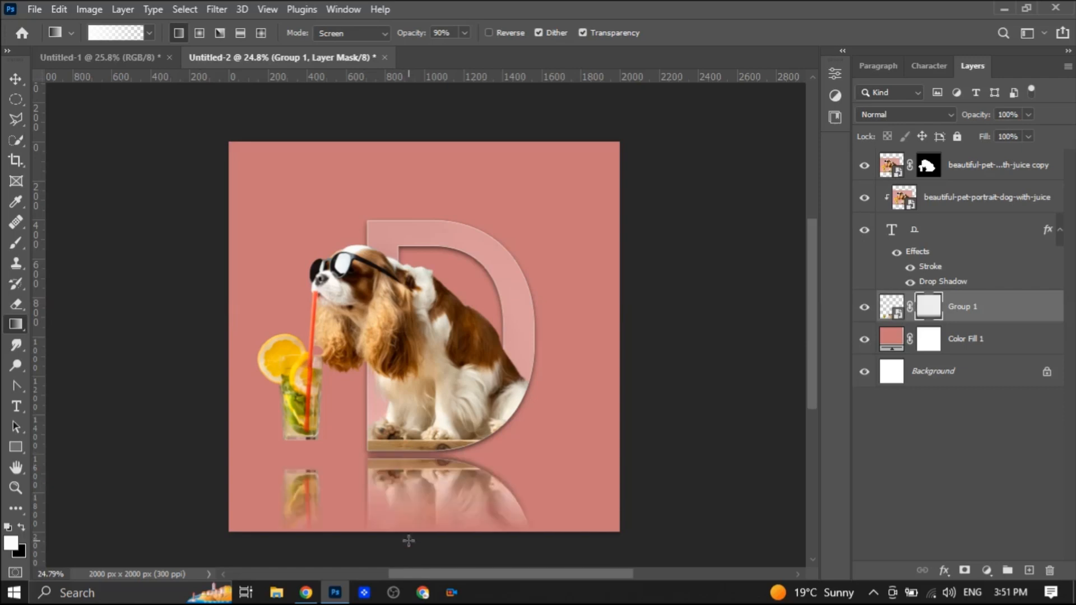
{"action": "key", "text": "v"}
{"action": "left_click", "coordinate": [1028, 114]}
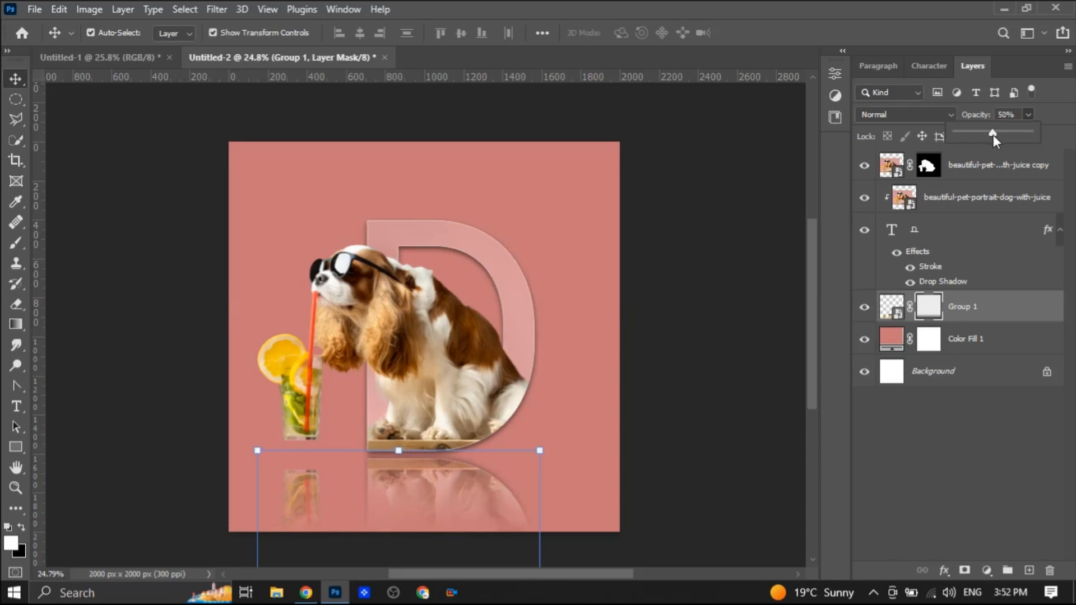
{"action": "left_click", "coordinate": [109, 237]}
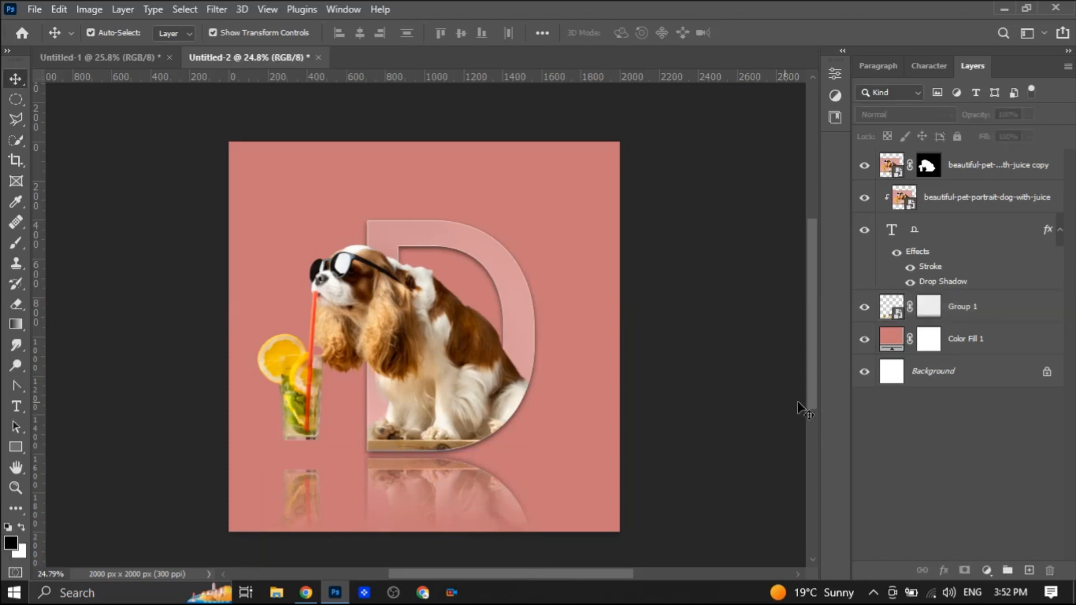
Step: Add a new layer above Group 1 and set up a flattened Hard Round brush with a size of 432 px
{"action": "left_click", "coordinate": [956, 309]}
{"action": "left_click", "coordinate": [1029, 570]}
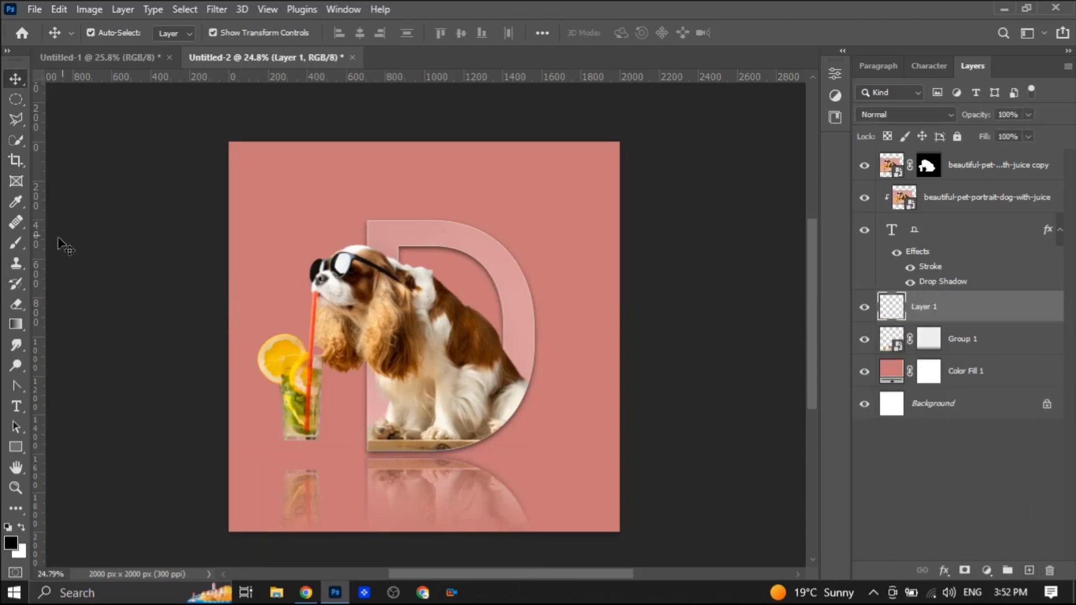
{"action": "left_click", "coordinate": [17, 244]}
{"action": "left_click", "coordinate": [114, 31]}
{"action": "left_click_drag", "start_coordinate": [51, 106], "coordinate": [48, 91]}
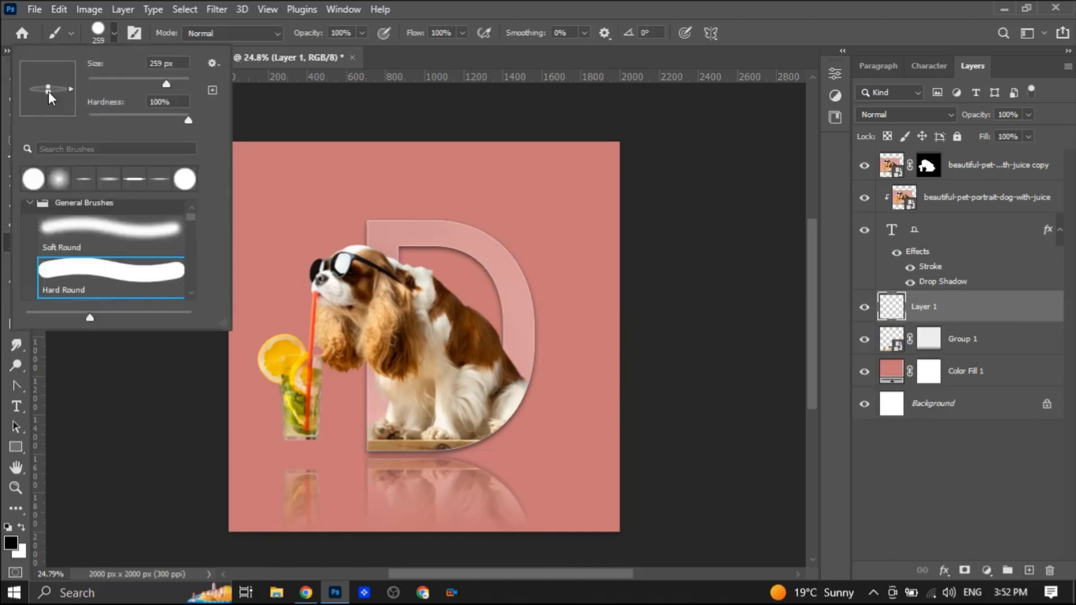
{"action": "left_click_drag", "start_coordinate": [170, 85], "coordinate": [176, 87]}
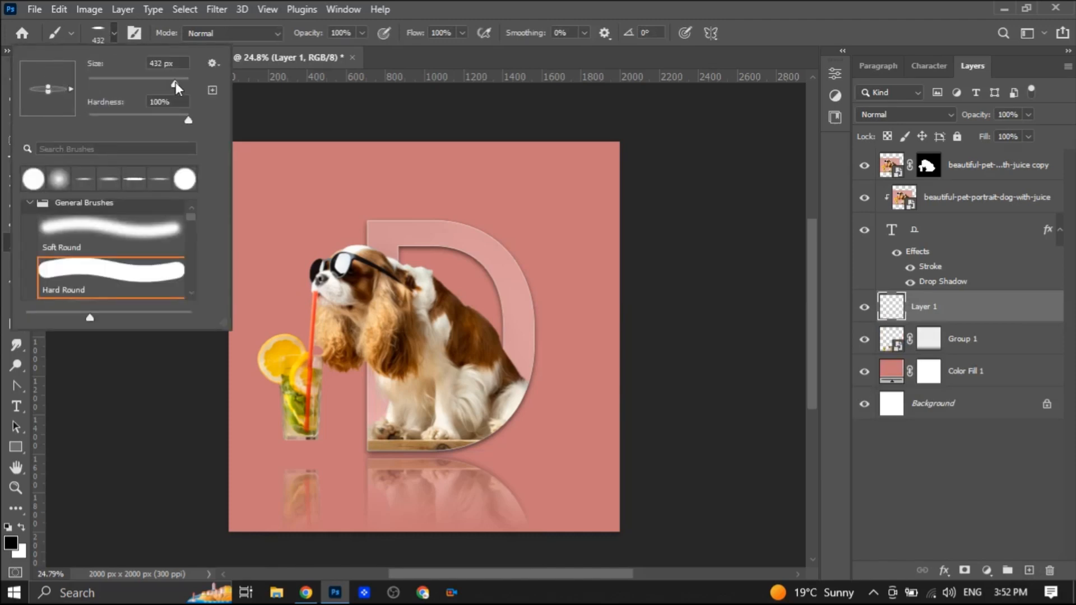
{"action": "key", "text": "Return"}
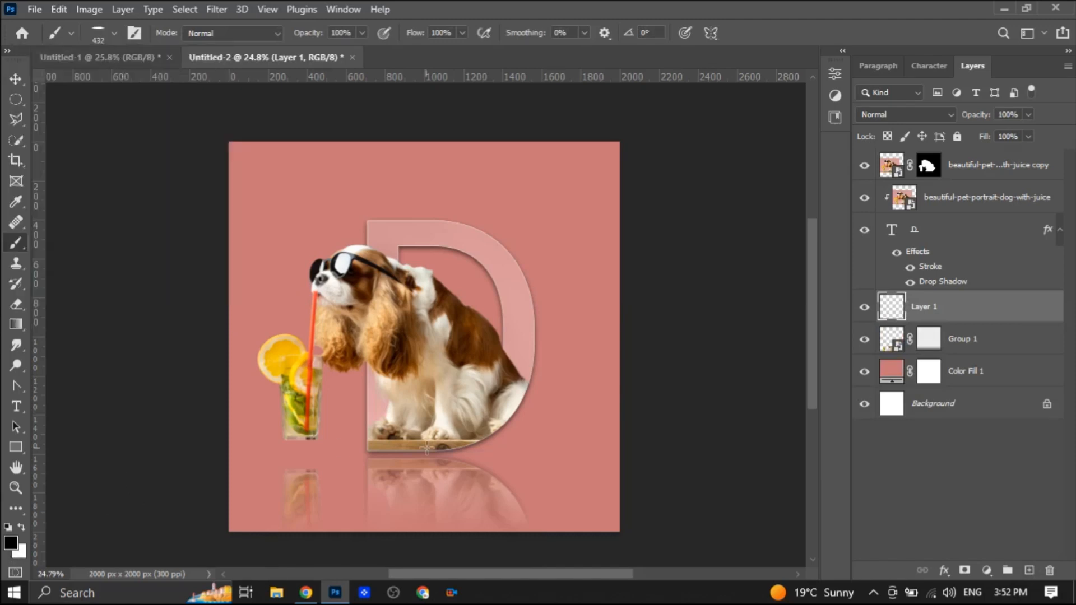
Step: Undo a trial dab, switch to the Soft Round brush at 60% opacity, and try a shadow stroke at the D's base before undoing it
{"action": "left_click", "coordinate": [373, 455]}
{"action": "key", "text": "ctrl+z"}
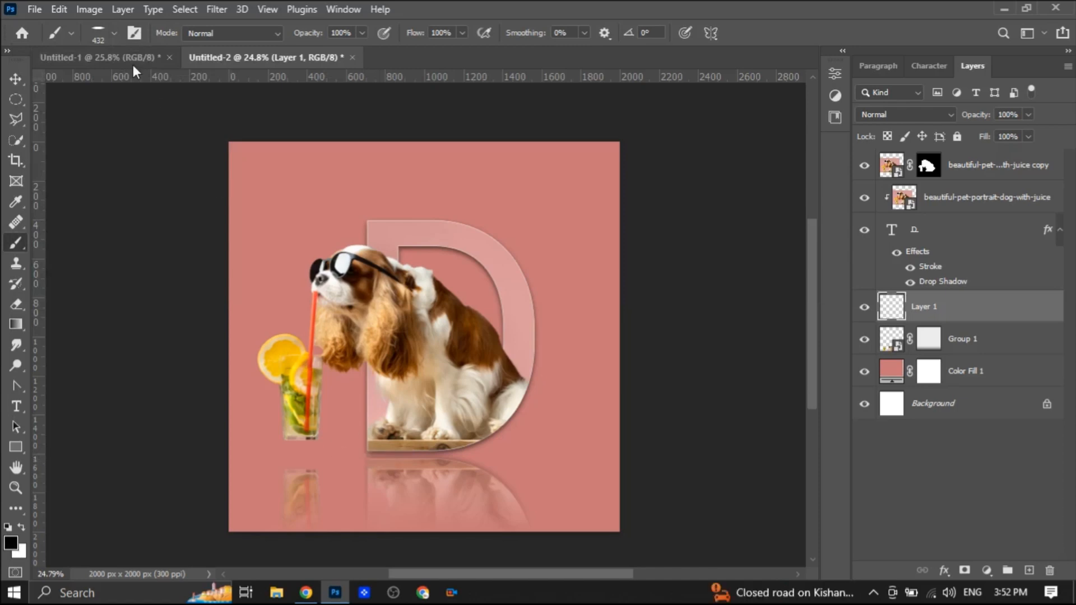
{"action": "left_click", "coordinate": [115, 33]}
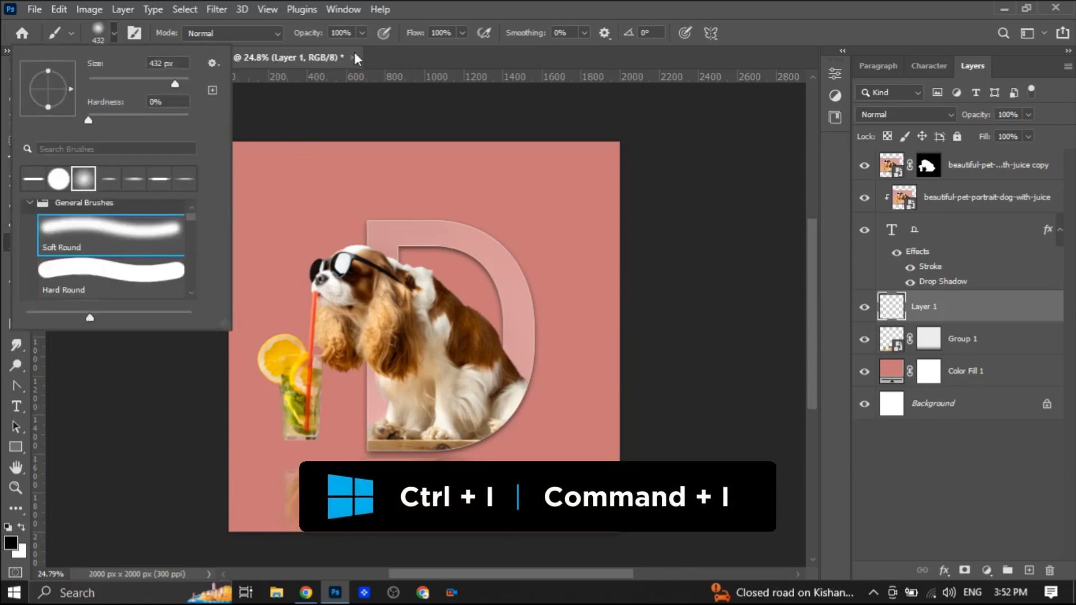
{"action": "left_click", "coordinate": [362, 33]}
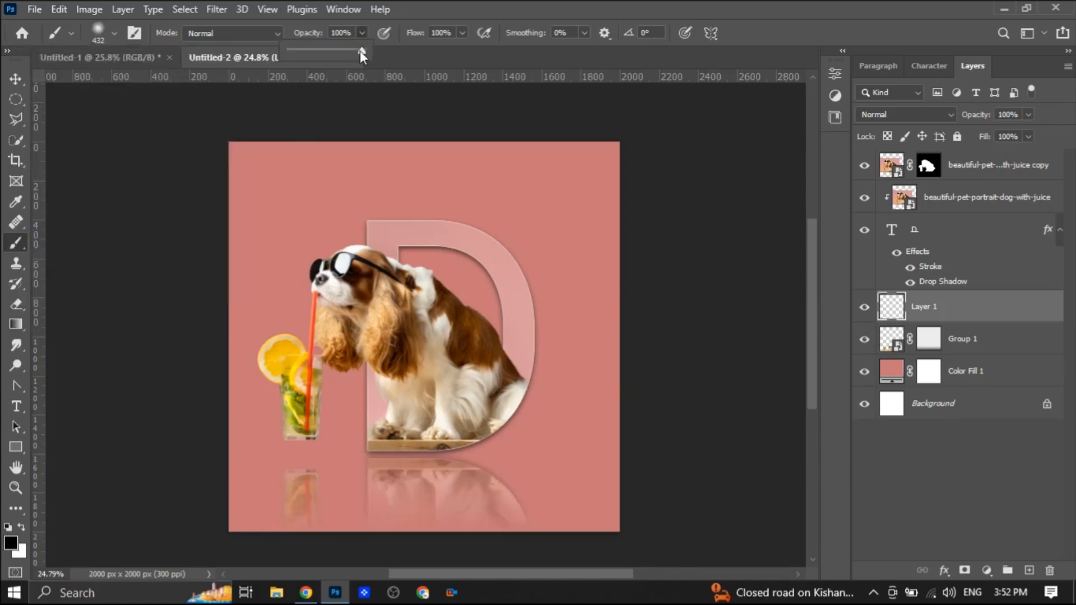
{"action": "left_click", "coordinate": [374, 453]}
{"action": "left_click_drag", "start_coordinate": [366, 455], "coordinate": [392, 458]}
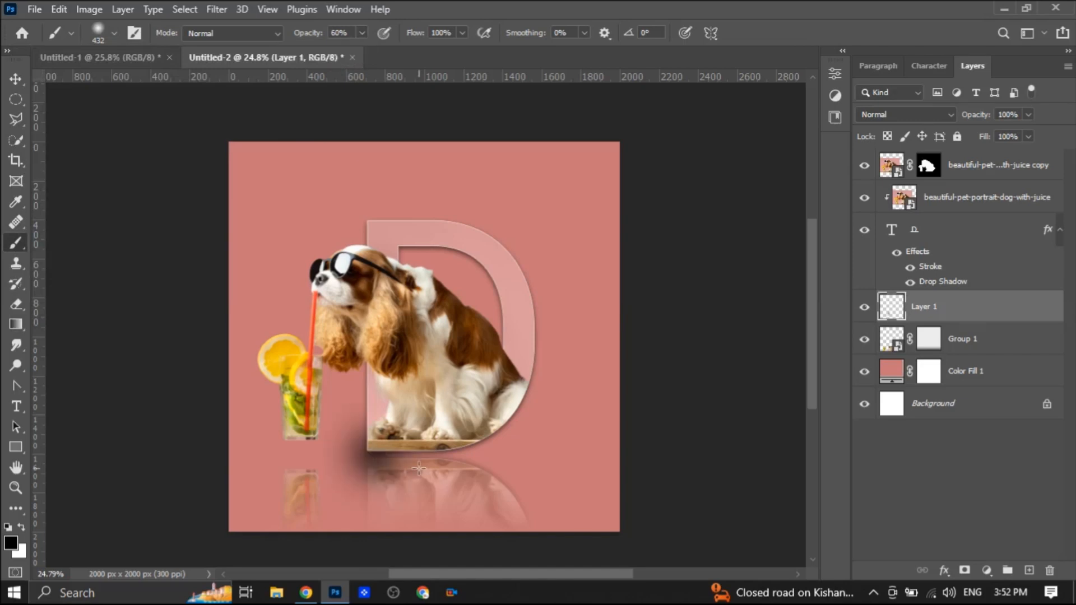
{"action": "key", "text": "ctrl+z"}
Step: Flatten the Soft Round brush tip and paint a thin black contact shadow along the base of the letter D
{"action": "left_click", "coordinate": [96, 29]}
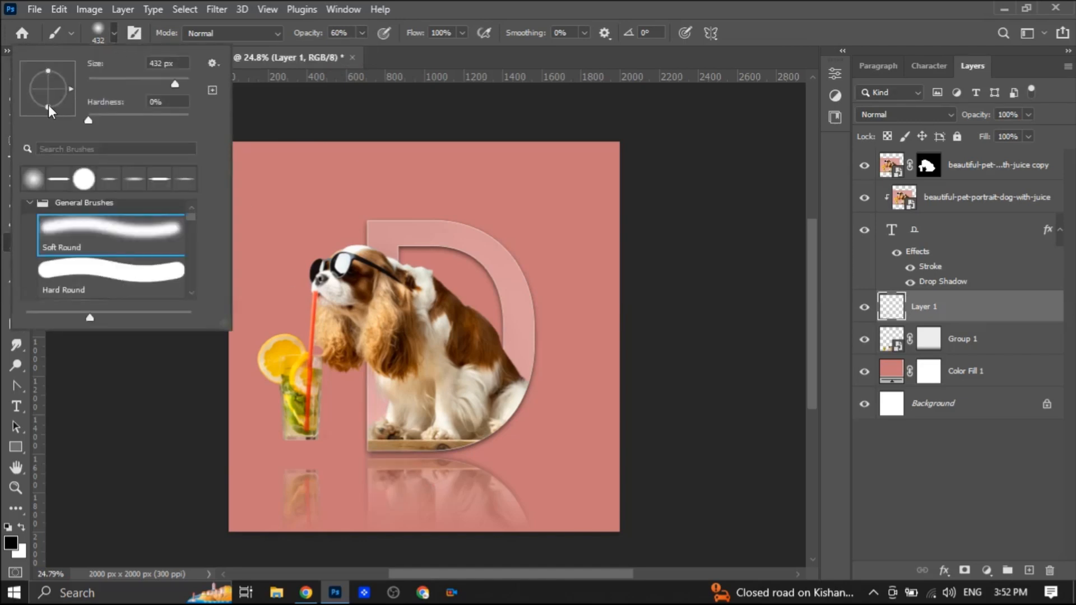
{"action": "left_click_drag", "start_coordinate": [49, 92], "coordinate": [51, 90]}
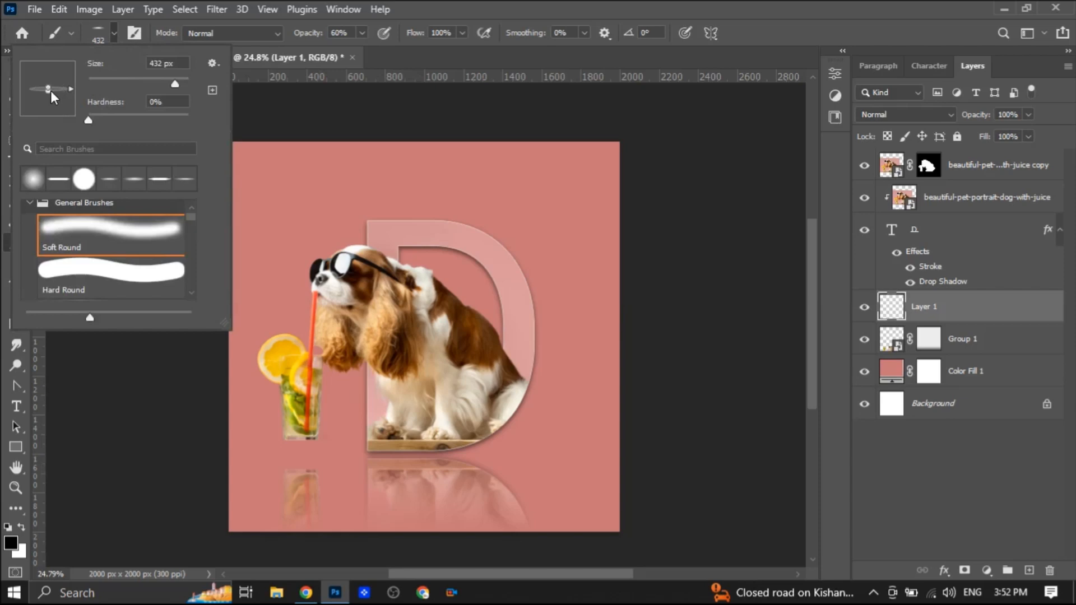
{"action": "left_click", "coordinate": [375, 455]}
{"action": "left_click_drag", "start_coordinate": [399, 456], "coordinate": [468, 454]}
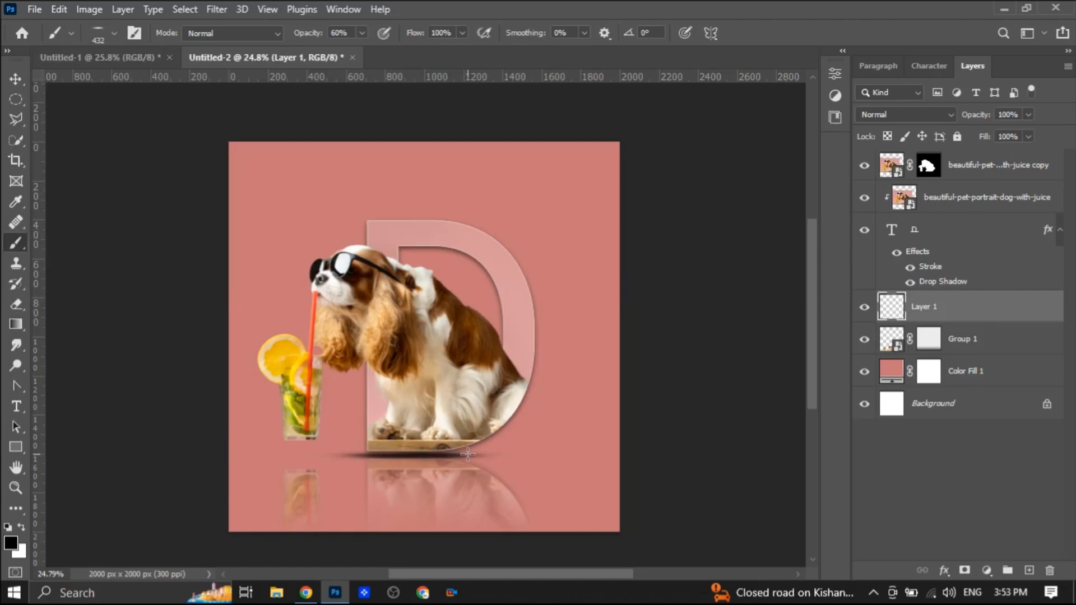
Step: Try different sizes for the flattened brush, settle on 306 px, and paint a small contact shadow under the juice glass
{"action": "left_click", "coordinate": [286, 443]}
{"action": "left_click", "coordinate": [114, 33]}
{"action": "left_click_drag", "start_coordinate": [180, 83], "coordinate": [150, 83]}
{"action": "left_click", "coordinate": [298, 445]}
{"action": "left_click", "coordinate": [113, 32]}
{"action": "left_click_drag", "start_coordinate": [151, 84], "coordinate": [173, 84]}
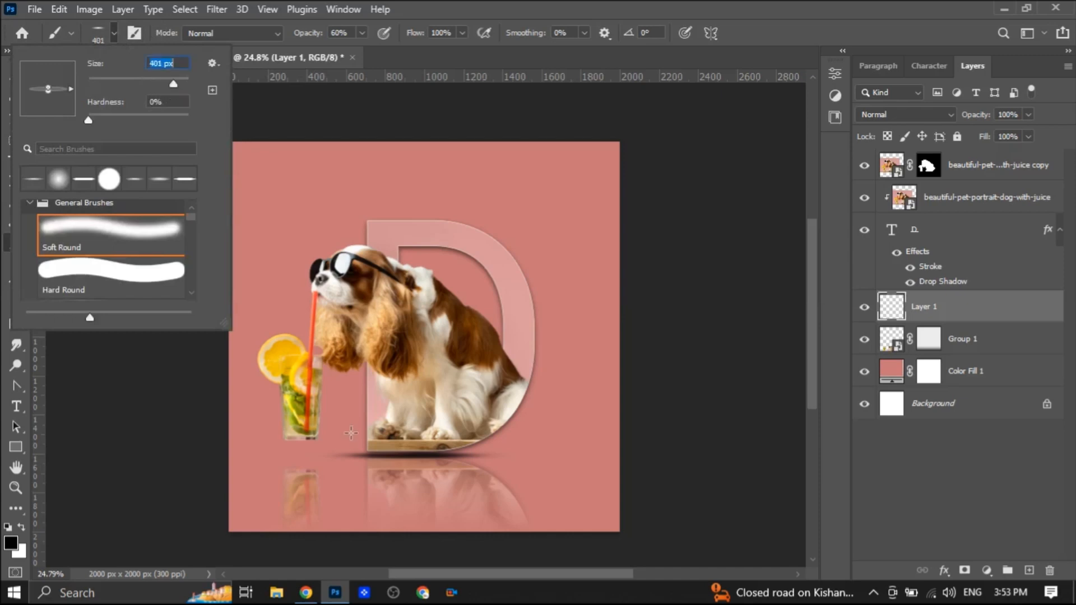
{"action": "left_click", "coordinate": [302, 445]}
{"action": "left_click", "coordinate": [114, 32]}
{"action": "left_click_drag", "start_coordinate": [173, 83], "coordinate": [168, 84]}
{"action": "left_click", "coordinate": [300, 442]}
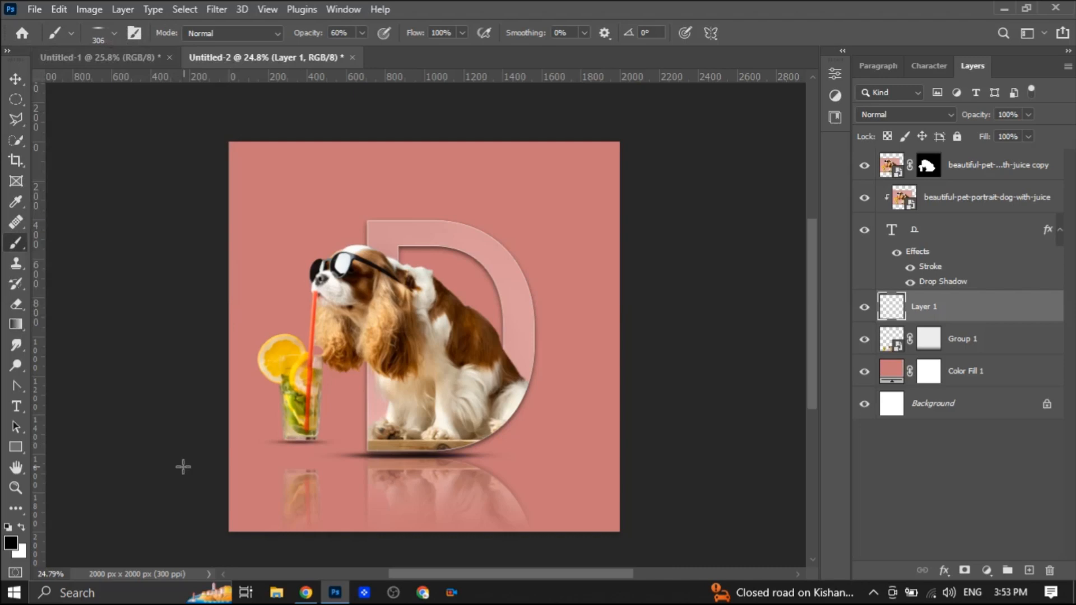
Step: Lower the opacity of the contact shadow layer, Layer 1, to about 41% and deselect it
{"action": "key", "text": "v"}
{"action": "left_click", "coordinate": [1029, 136]}
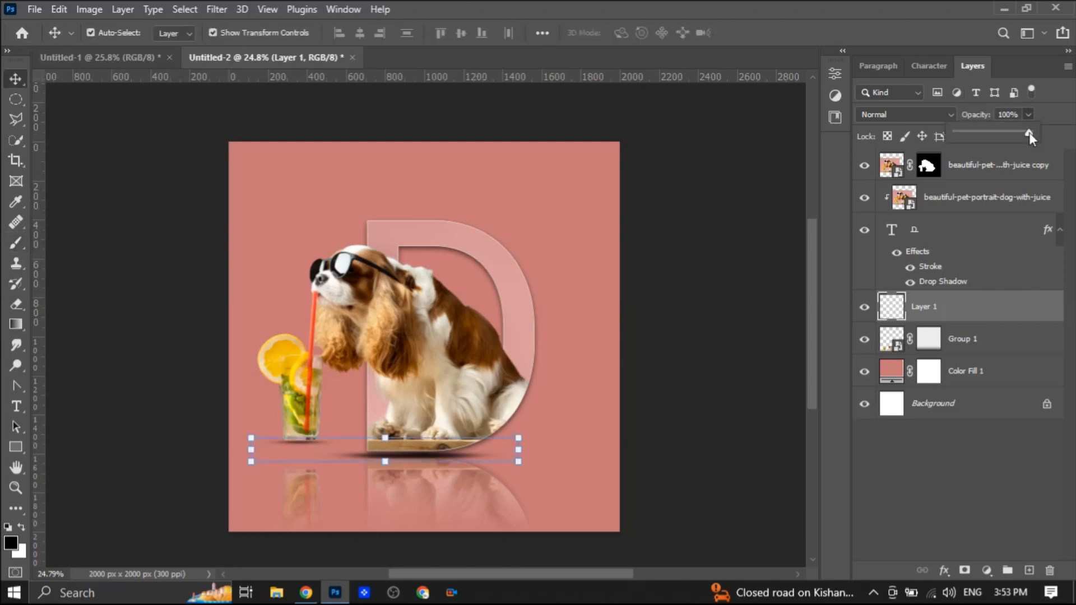
{"action": "left_click_drag", "start_coordinate": [1011, 136], "coordinate": [1010, 136]}
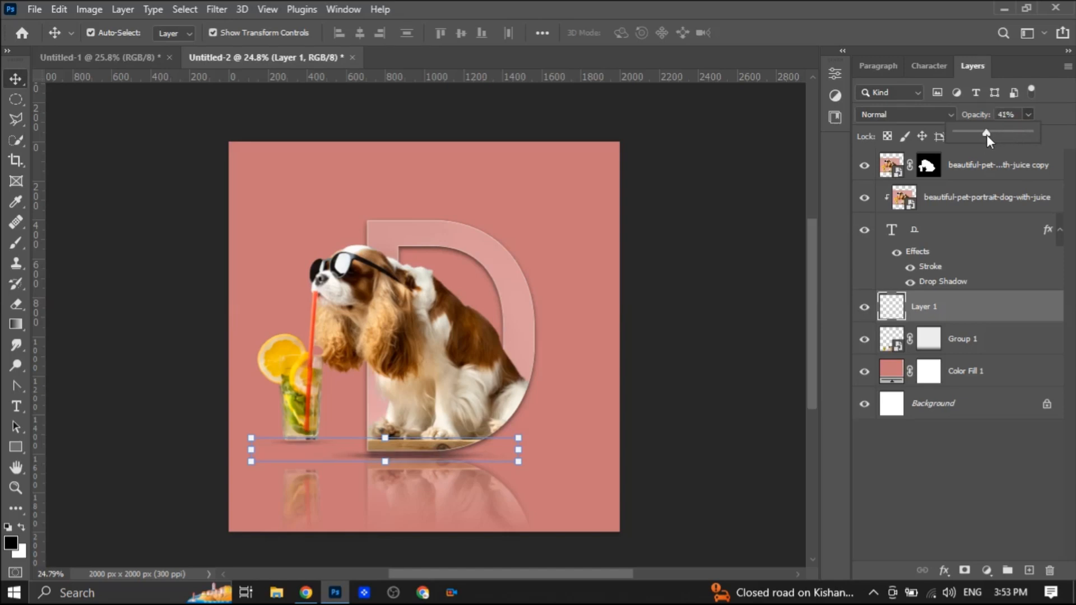
{"action": "left_click", "coordinate": [731, 373]}
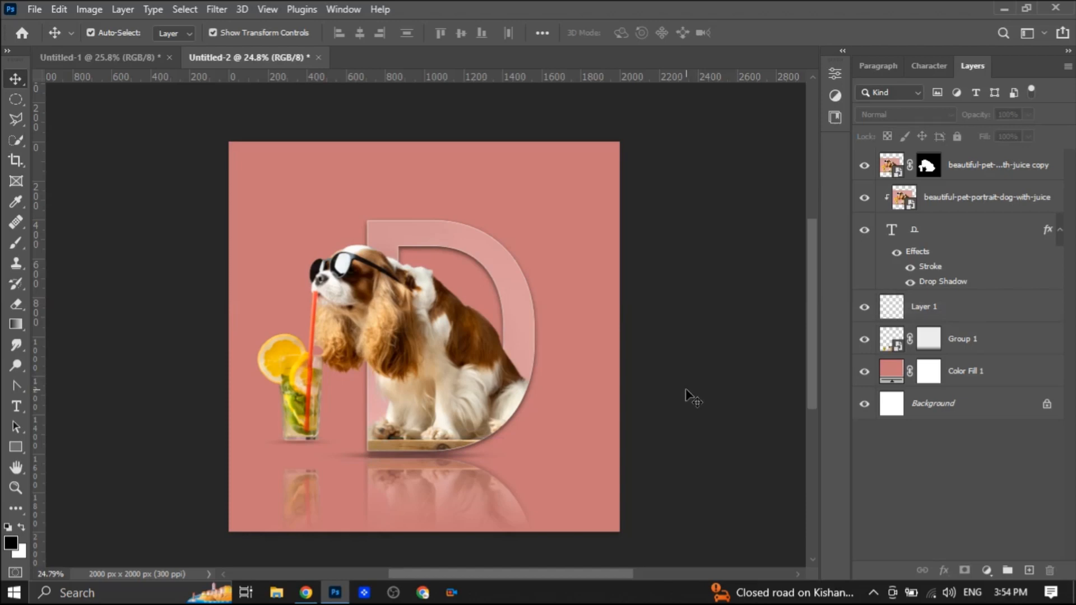
Step: Add a new layer directly above Color Fill 1 and set the foreground color to a light pink
{"action": "left_click", "coordinate": [972, 375]}
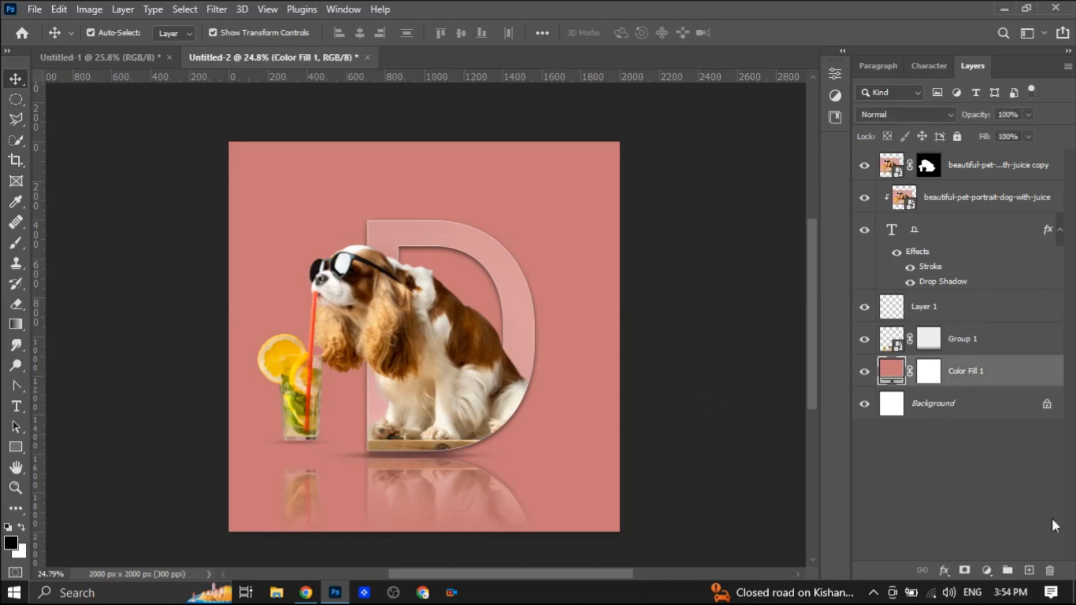
{"action": "left_click", "coordinate": [1029, 570]}
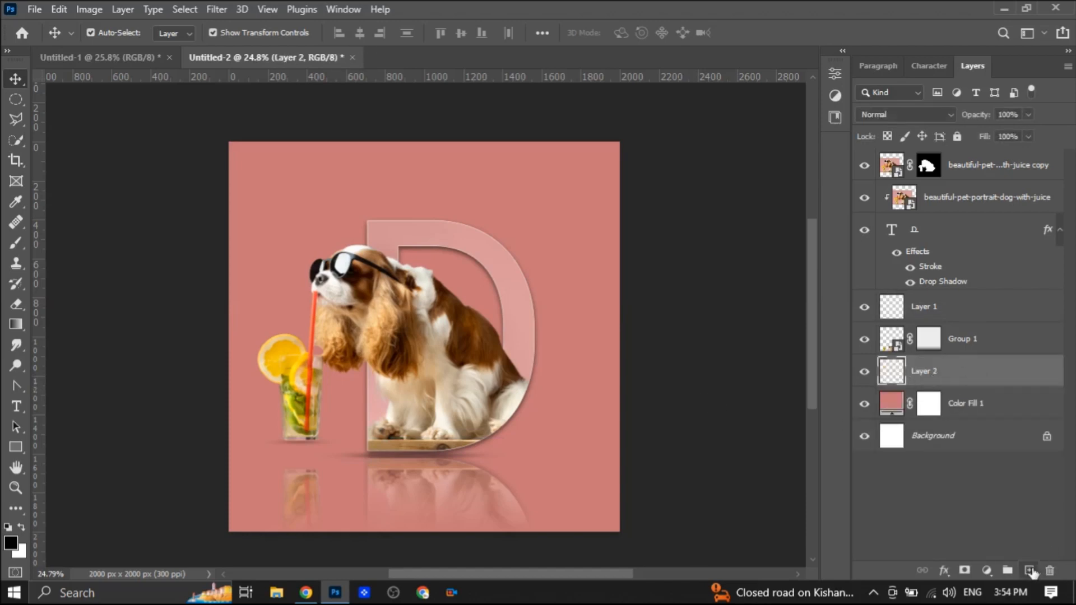
{"action": "left_click", "coordinate": [11, 542]}
{"action": "left_click", "coordinate": [269, 196]}
{"action": "left_click_drag", "start_coordinate": [739, 315], "coordinate": [708, 281]}
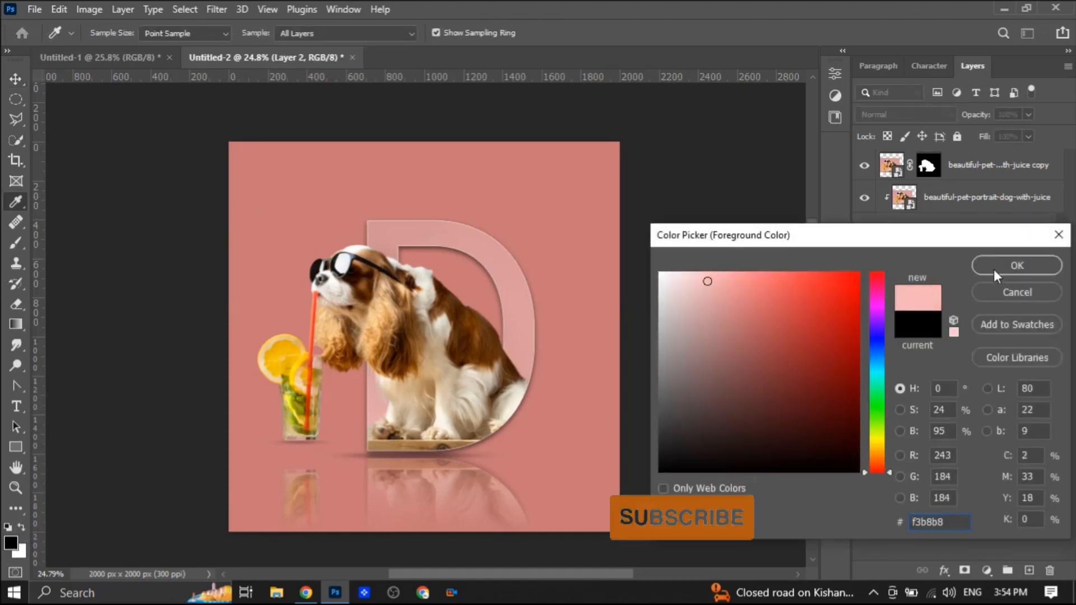
{"action": "left_click", "coordinate": [695, 274]}
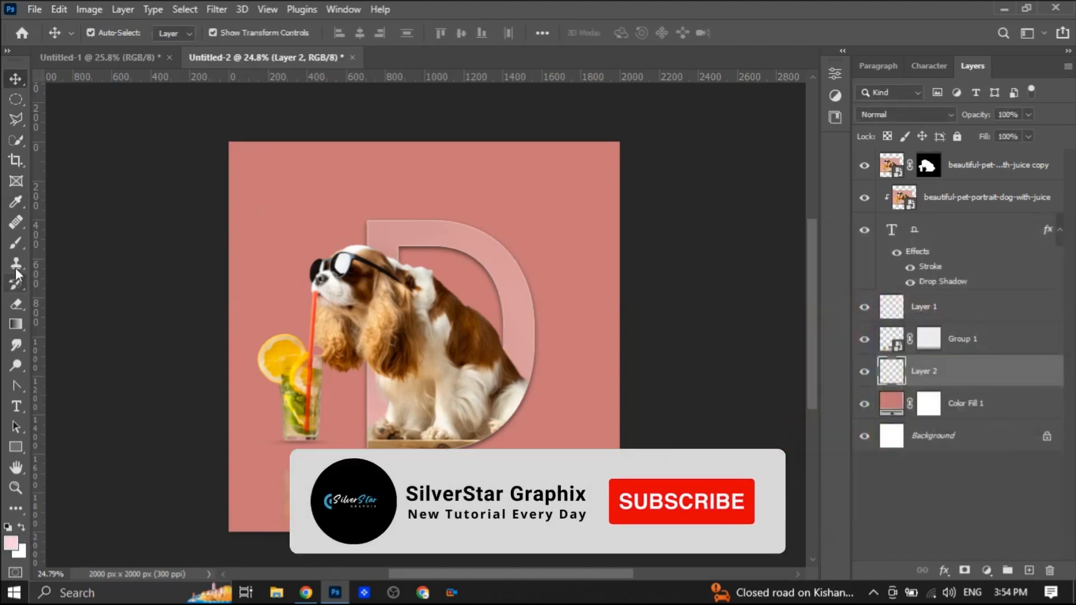
Step: Paint a light pink glow on Layer 2 behind the D using a fully round Soft Round brush of 1811 px
{"action": "key", "text": "b"}
{"action": "left_click", "coordinate": [114, 32]}
{"action": "left_click_drag", "start_coordinate": [170, 83], "coordinate": [181, 83]}
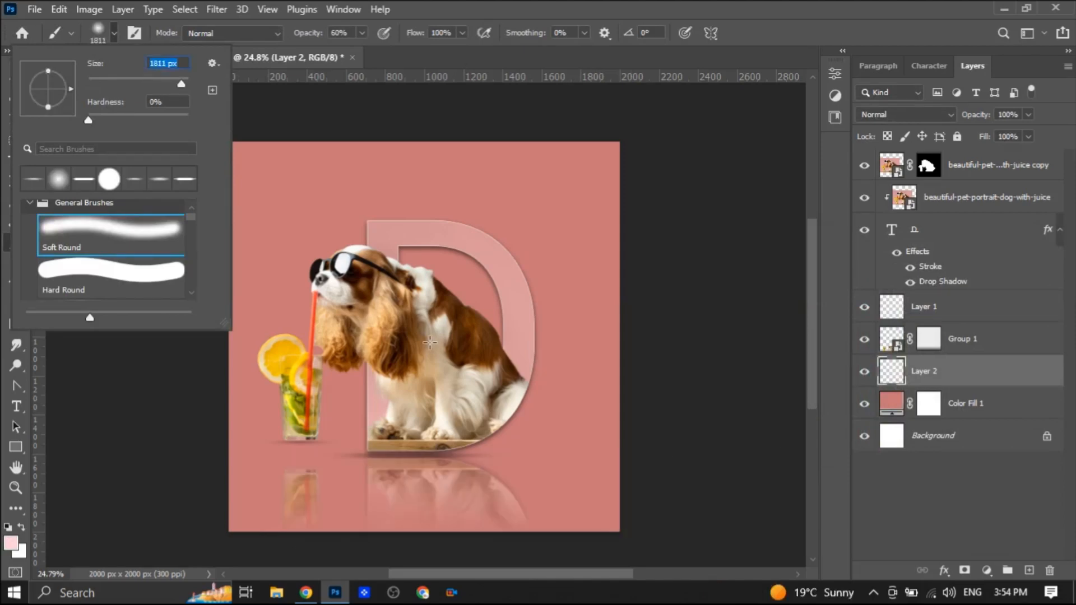
{"action": "left_click", "coordinate": [426, 329]}
{"action": "left_click", "coordinate": [423, 324]}
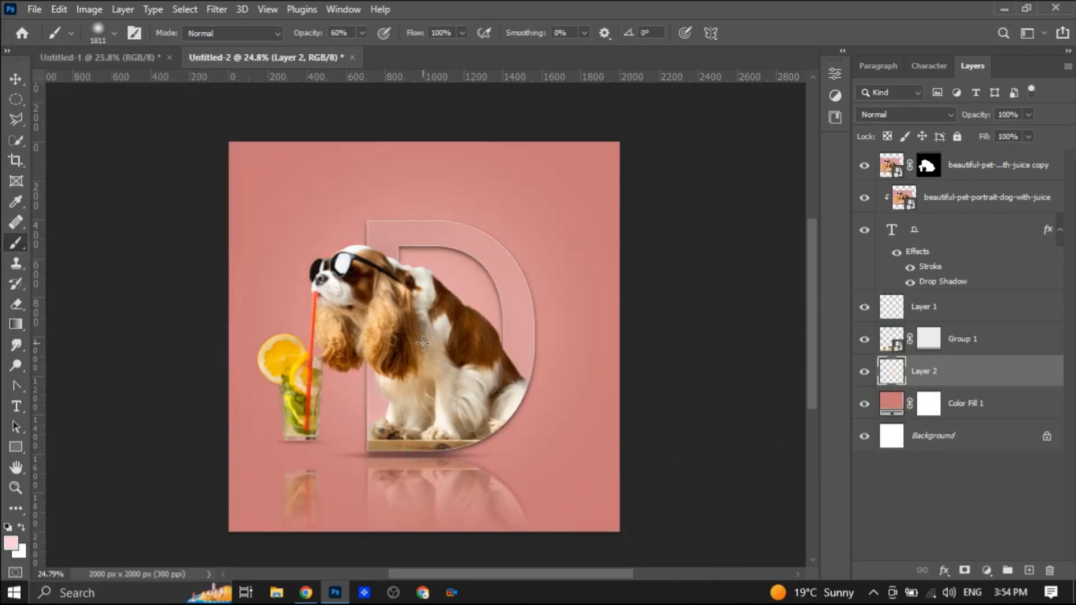
{"action": "left_click", "coordinate": [423, 343]}
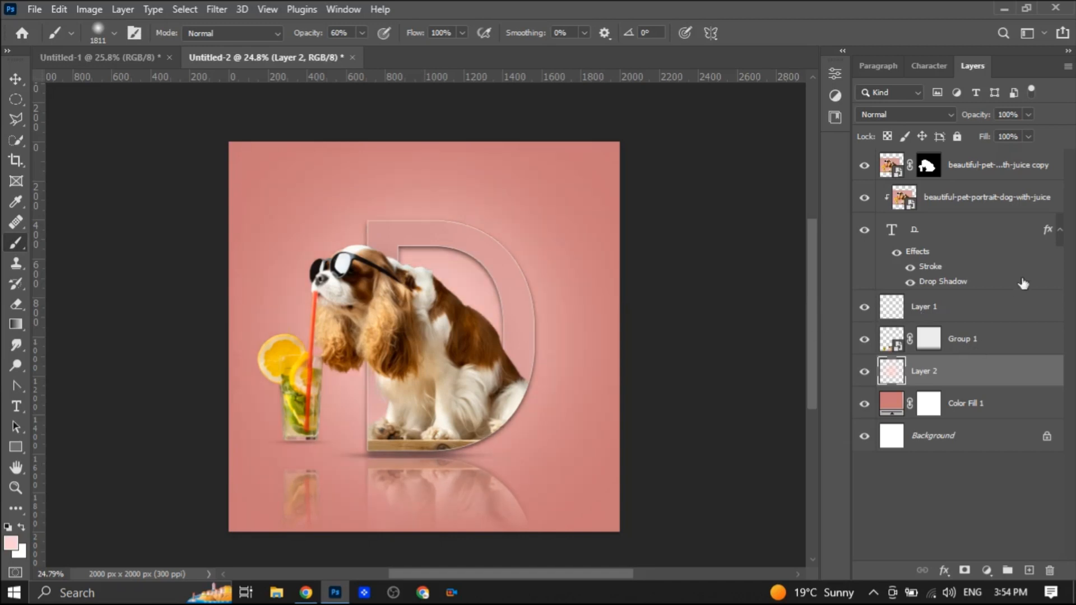
Step: Set the opacity of the glow layer, Layer 2, to 96%
{"action": "left_click", "coordinate": [1028, 114]}
{"action": "left_click_drag", "start_coordinate": [1032, 132], "coordinate": [1015, 137]}
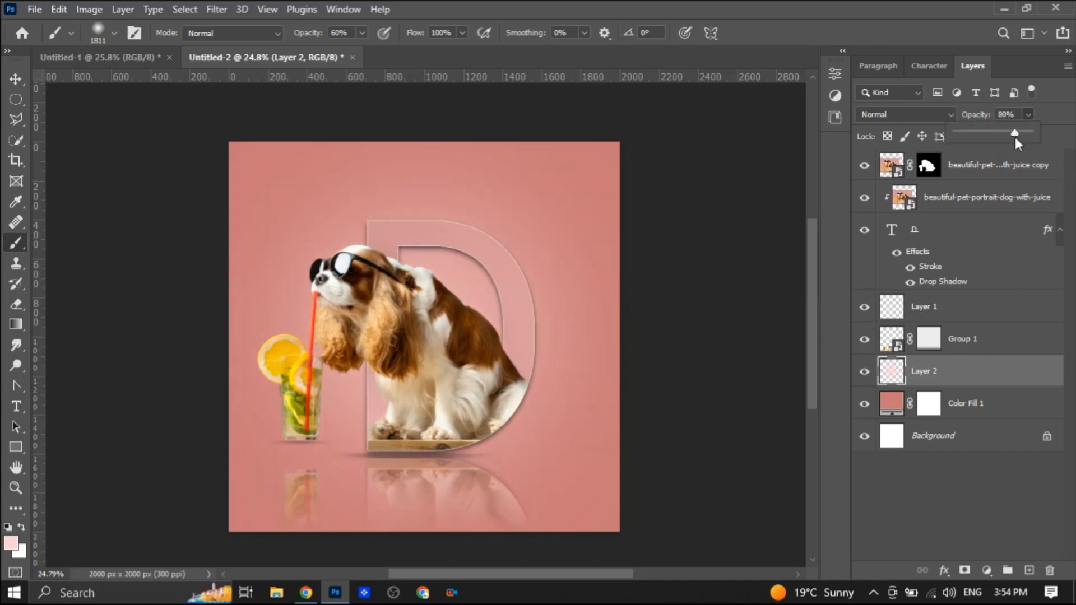
{"action": "left_click", "coordinate": [16, 78]}
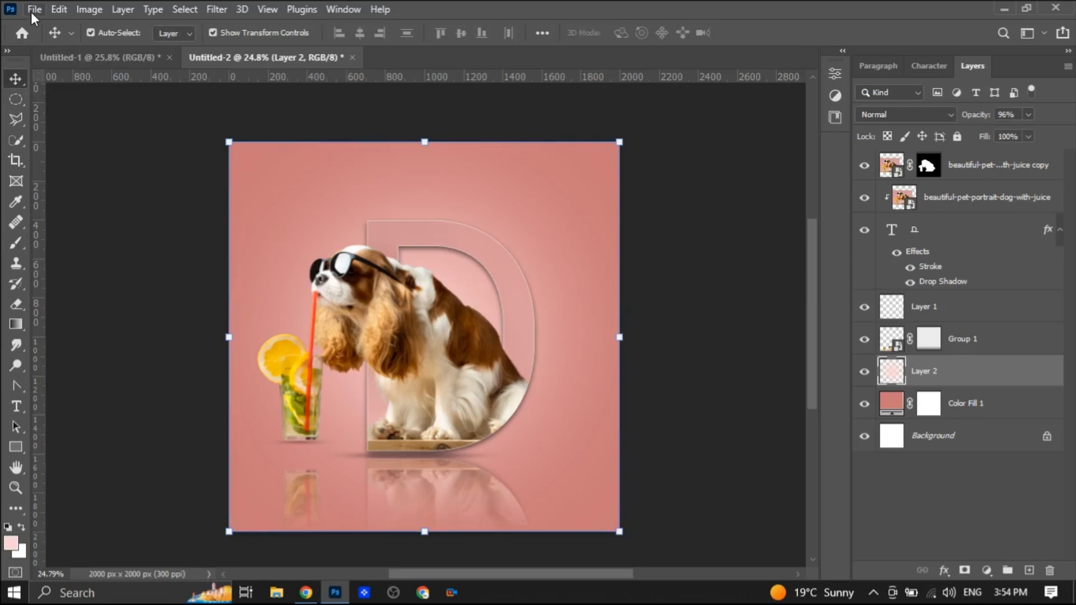
Step: Place the SHINE image from Downloads as an embedded layer and align it with the canvas's upper edge
{"action": "left_click", "coordinate": [34, 9]}
{"action": "left_click", "coordinate": [45, 335]}
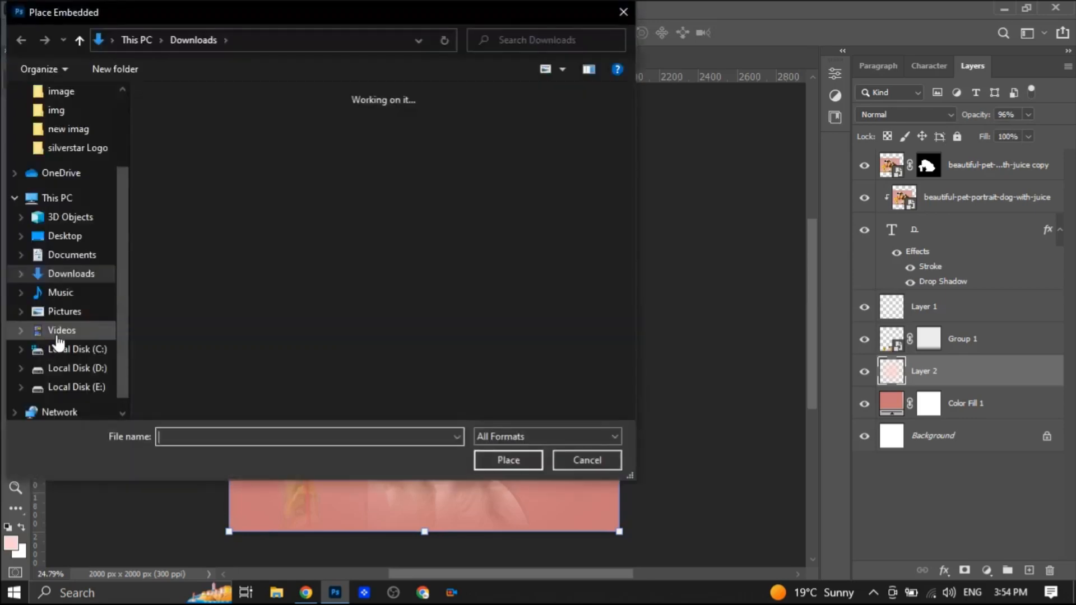
{"action": "scroll", "coordinate": [354, 301], "scroll_direction": "down", "scroll_amount": 15}
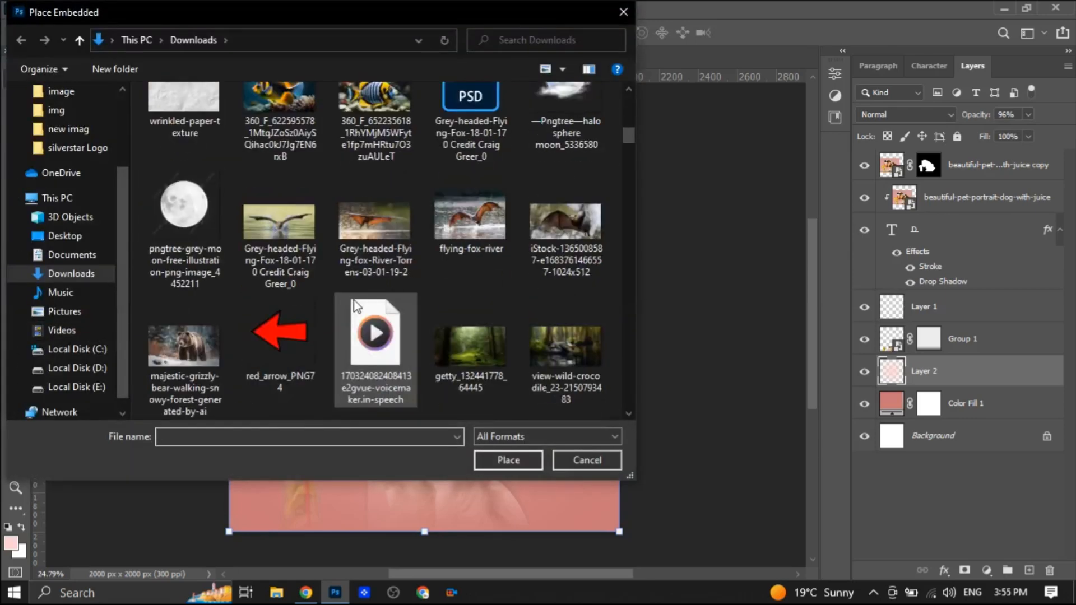
{"action": "scroll", "coordinate": [354, 304], "scroll_direction": "down", "scroll_amount": 10}
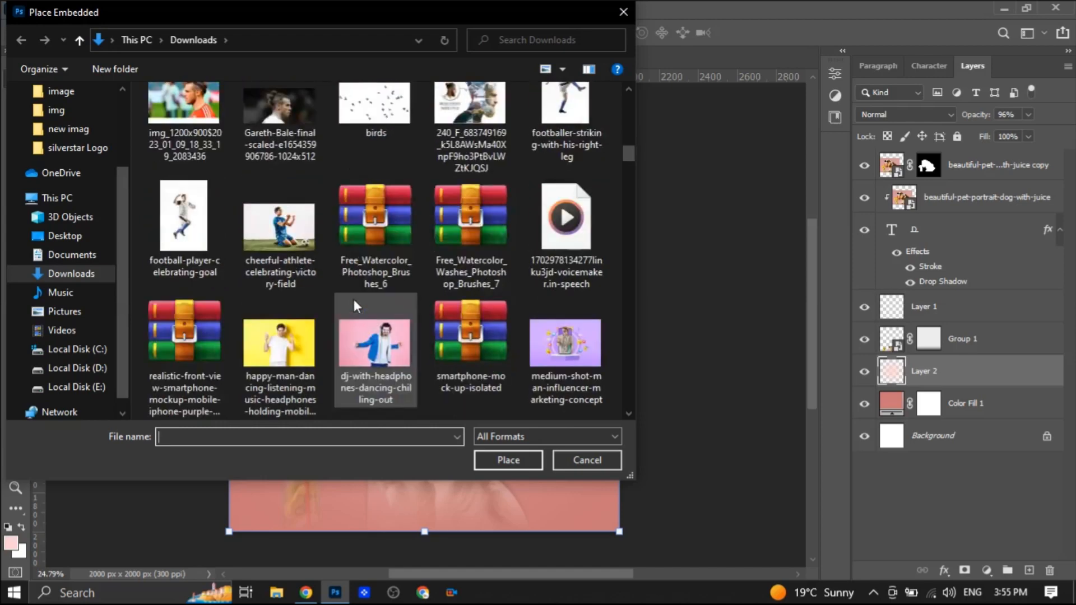
{"action": "scroll", "coordinate": [354, 300], "scroll_direction": "down", "scroll_amount": 5}
{"action": "left_click", "coordinate": [468, 361]}
{"action": "left_click", "coordinate": [524, 460]}
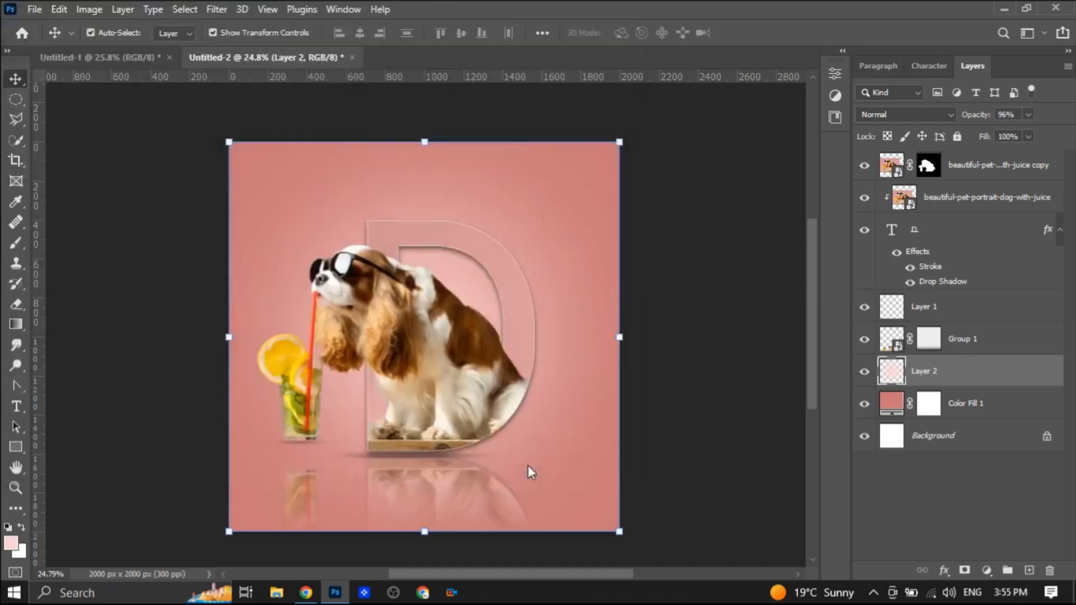
{"action": "left_click_drag", "start_coordinate": [562, 291], "coordinate": [564, 218]}
{"action": "left_click", "coordinate": [782, 33]}
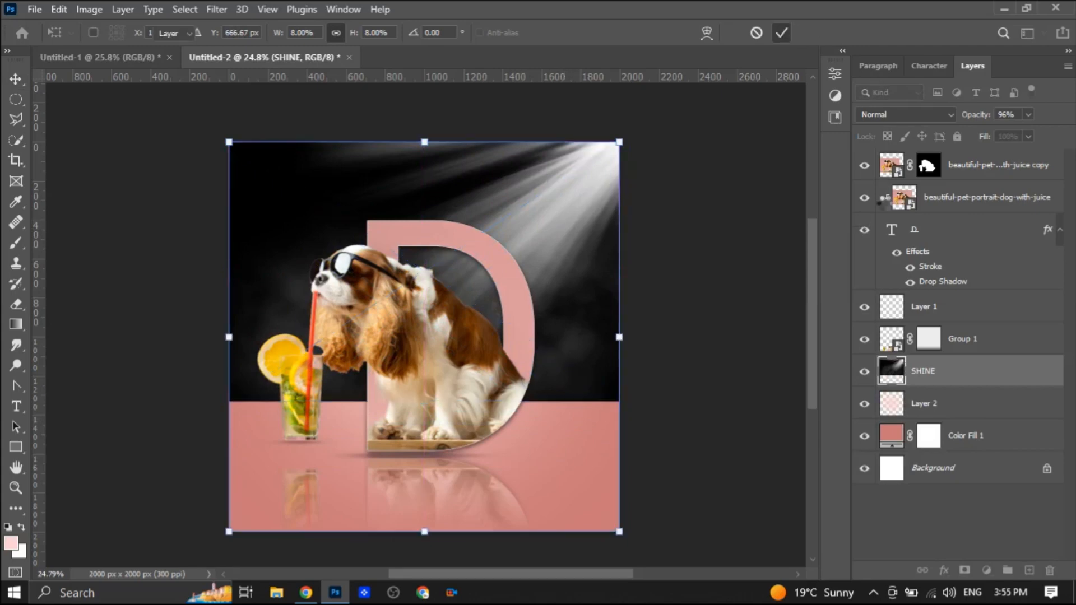
Step: Set the SHINE layer's blend mode to Screen and lower its opacity to 50%
{"action": "left_click", "coordinate": [897, 115]}
{"action": "left_click", "coordinate": [882, 245]}
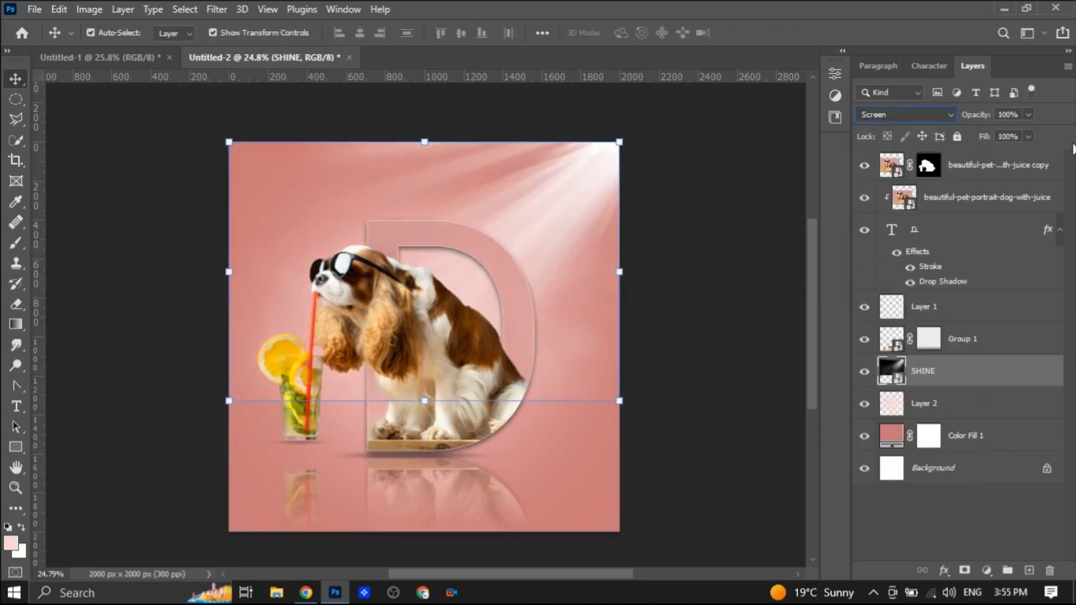
{"action": "left_click", "coordinate": [1030, 115]}
{"action": "left_click_drag", "start_coordinate": [1010, 132], "coordinate": [993, 133]}
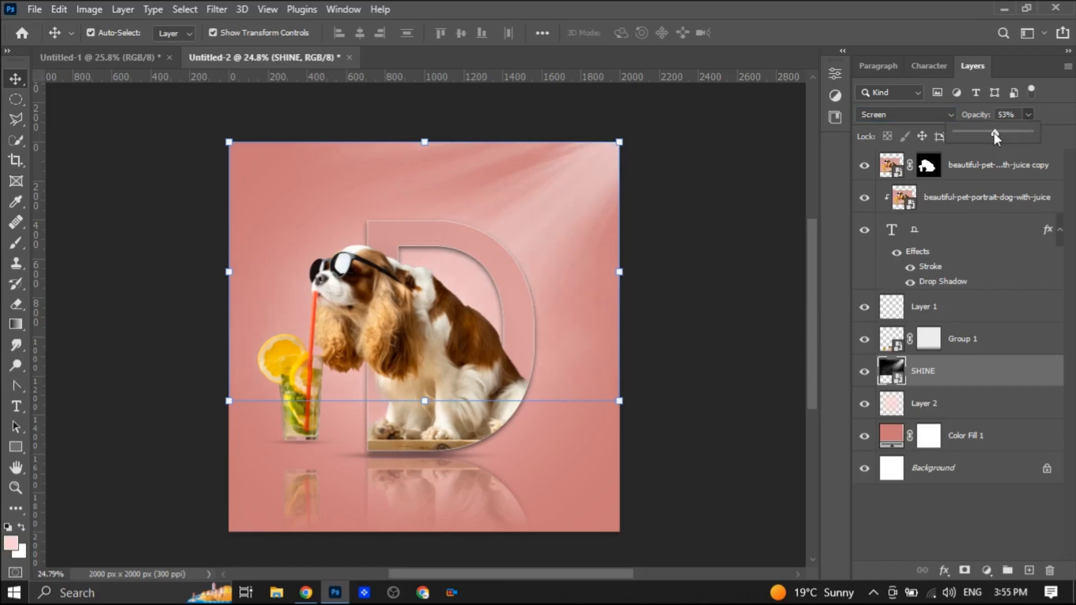
{"action": "left_click", "coordinate": [749, 349]}
{"action": "key", "text": "ctrl+z"}
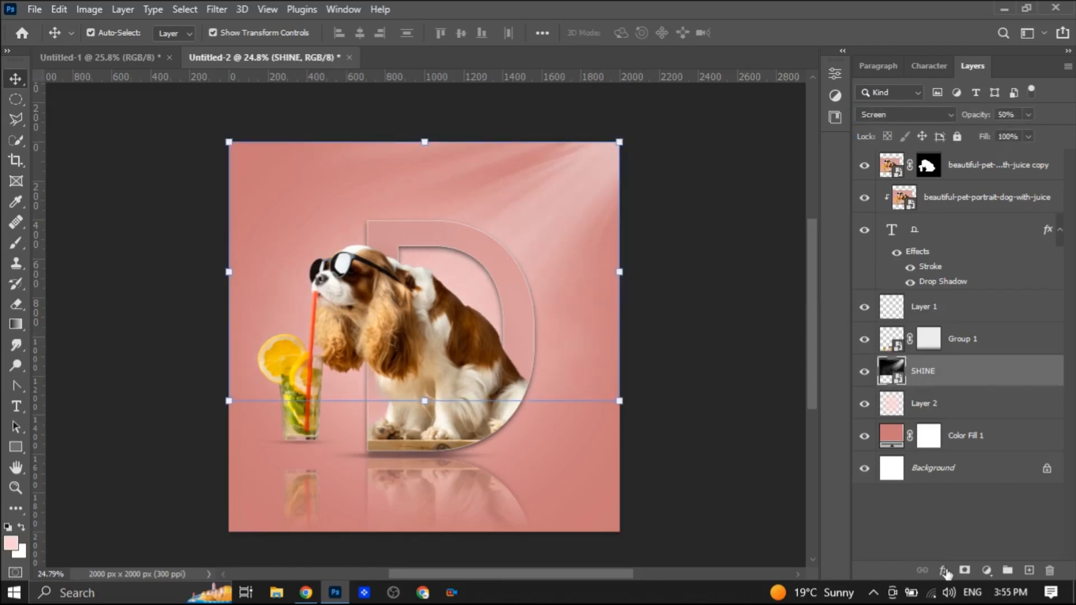
Step: Add a layer mask to the SHINE layer and try brushing the light's lower edge with a 187 px Soft Round brush
{"action": "left_click", "coordinate": [963, 571]}
{"action": "left_click", "coordinate": [16, 243]}
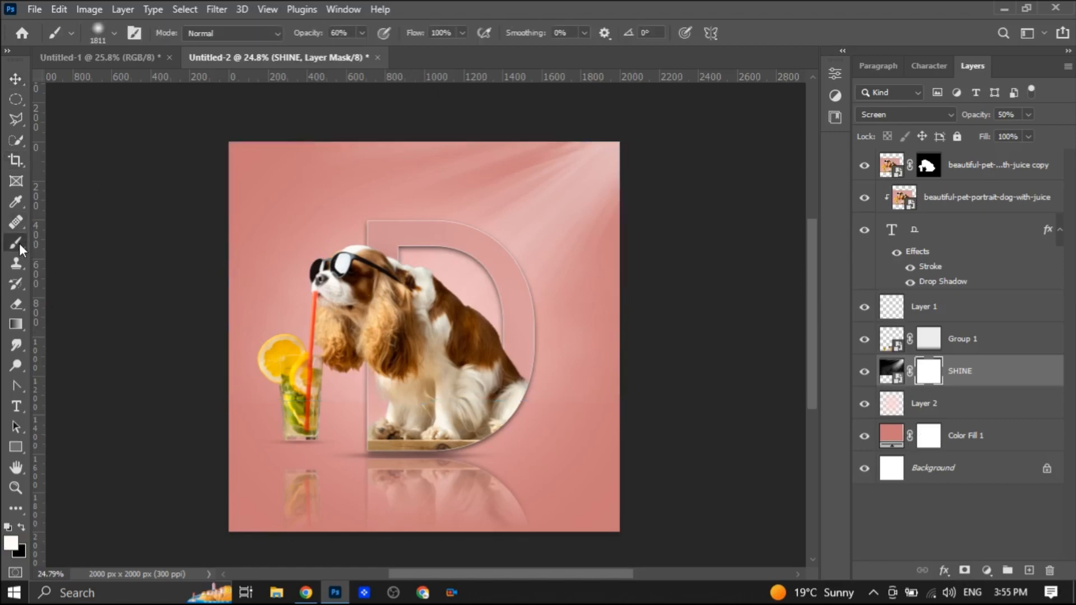
{"action": "left_click", "coordinate": [114, 35]}
{"action": "mouse_move", "coordinate": [183, 84]}
{"action": "left_mouse_down"}
{"action": "mouse_move", "coordinate": [147, 84]}
{"action": "mouse_move", "coordinate": [160, 84]}
{"action": "left_mouse_up"}
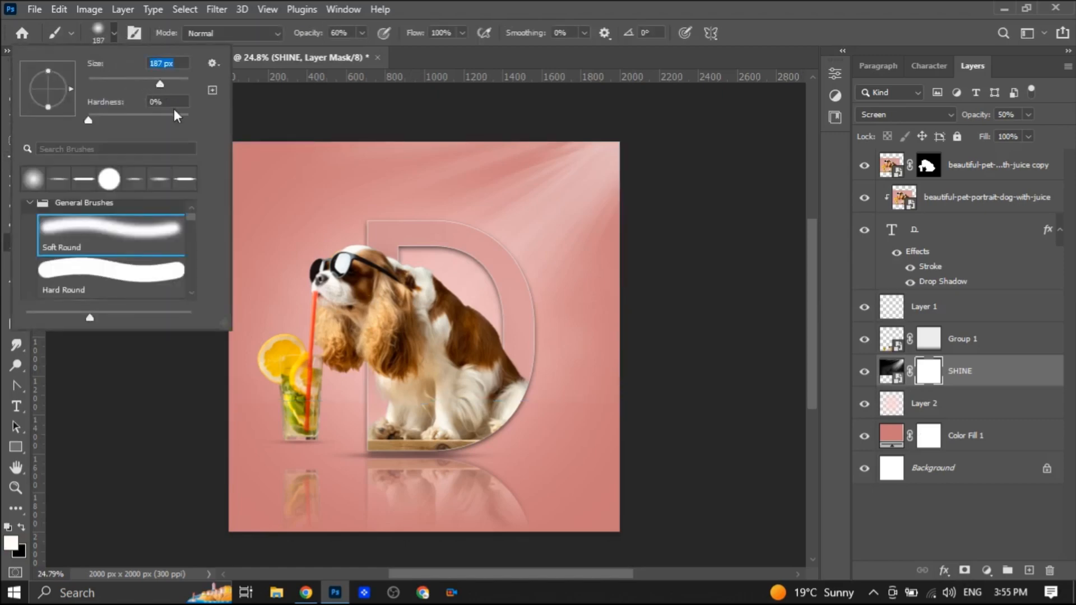
{"action": "left_click", "coordinate": [545, 403]}
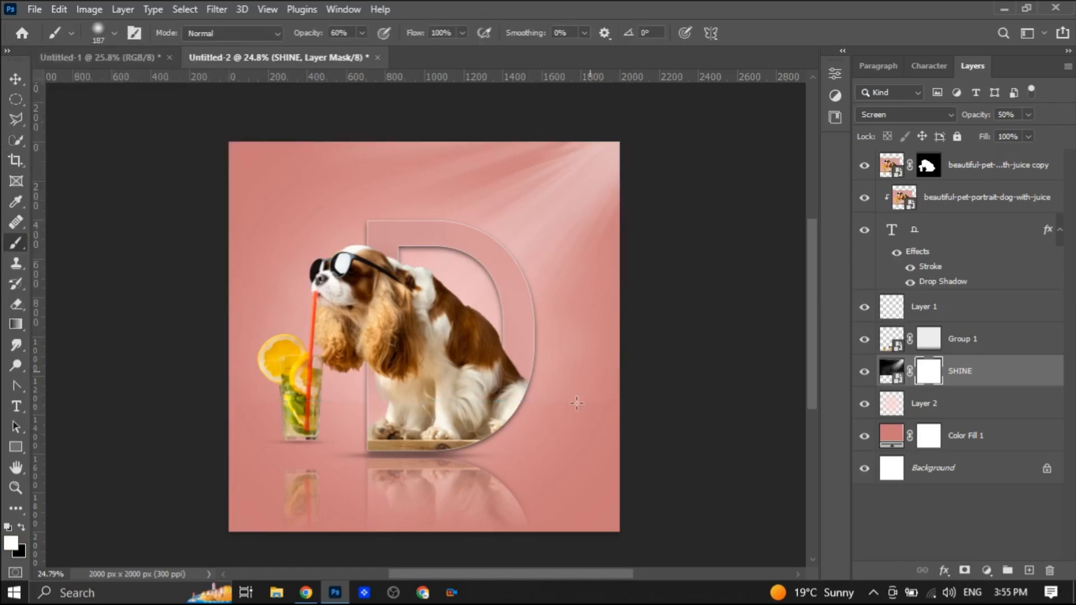
Step: Set the brush to 100% opacity and 354 px, try painting the shine's lower edge again, and deselect the layer
{"action": "left_click", "coordinate": [363, 33]}
{"action": "left_click_drag", "start_coordinate": [362, 52], "coordinate": [438, 67]}
{"action": "left_click", "coordinate": [540, 409]}
{"action": "left_click", "coordinate": [114, 35]}
{"action": "left_click_drag", "start_coordinate": [159, 83], "coordinate": [171, 84]}
{"action": "left_click", "coordinate": [546, 393]}
{"action": "left_click", "coordinate": [15, 78]}
{"action": "left_click", "coordinate": [148, 261]}
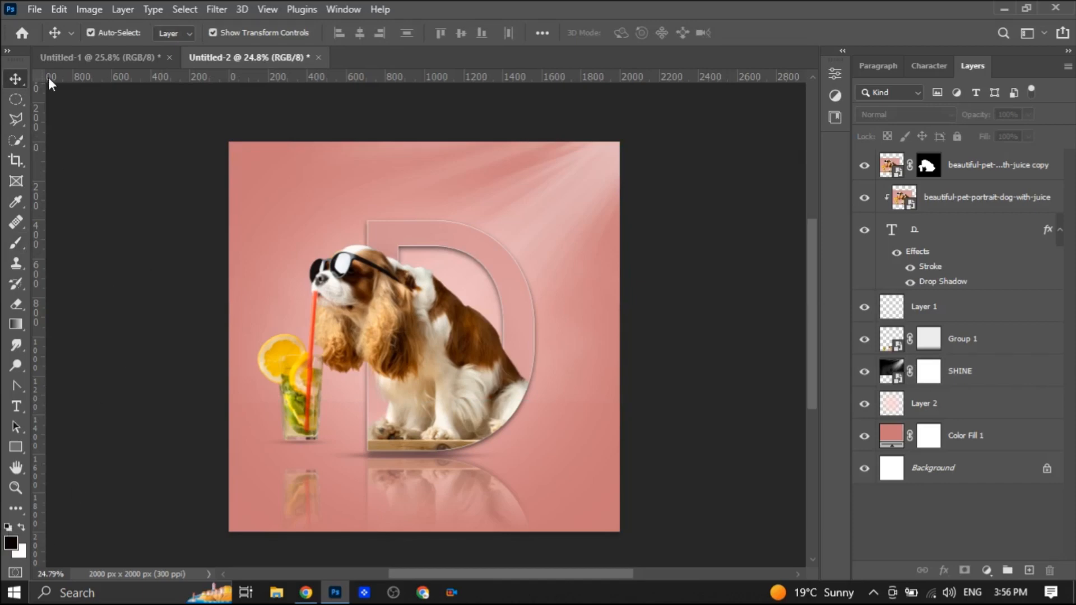
Step: Paint black on the SHINE layer mask along the light's hard lower edge to hide it, and deselect the layer
{"action": "left_click", "coordinate": [929, 372]}
{"action": "key", "text": "x"}
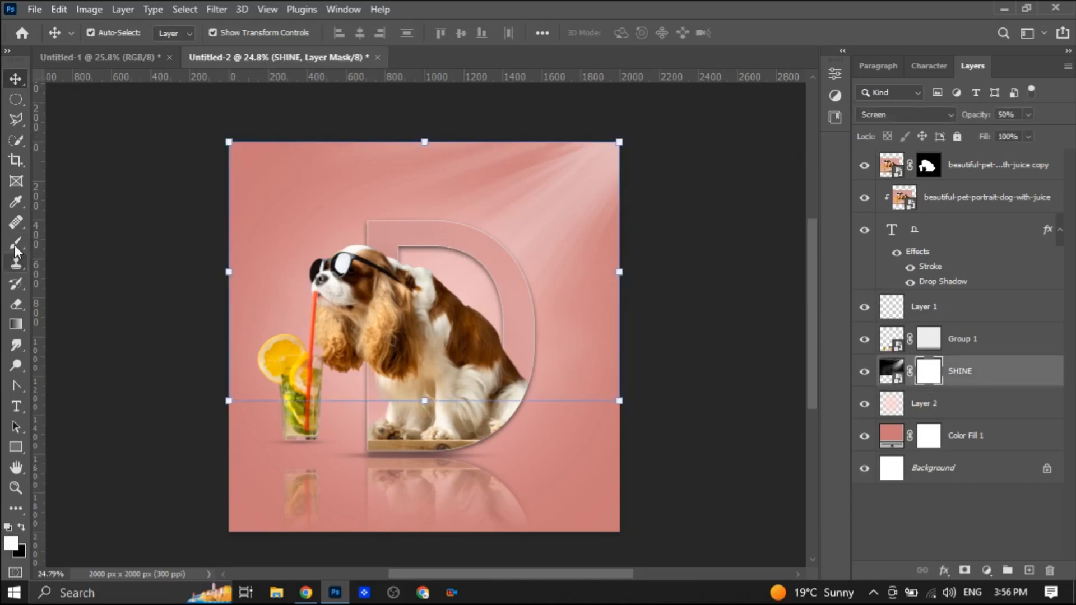
{"action": "left_click", "coordinate": [15, 243]}
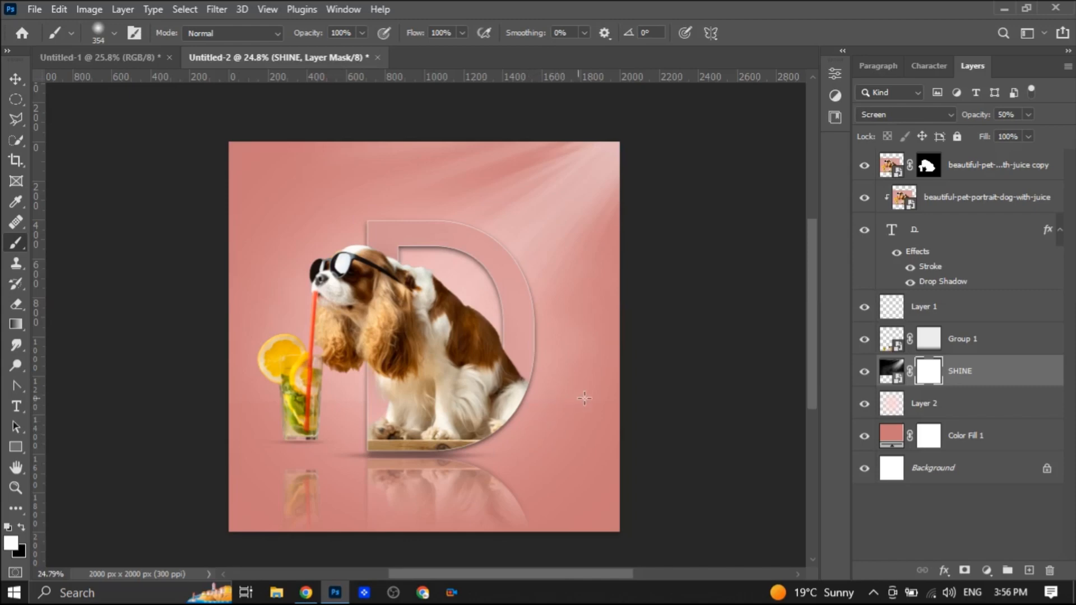
{"action": "scroll", "coordinate": [549, 390], "scroll_direction": "up", "scroll_amount": 3}
{"action": "key", "text": "x"}
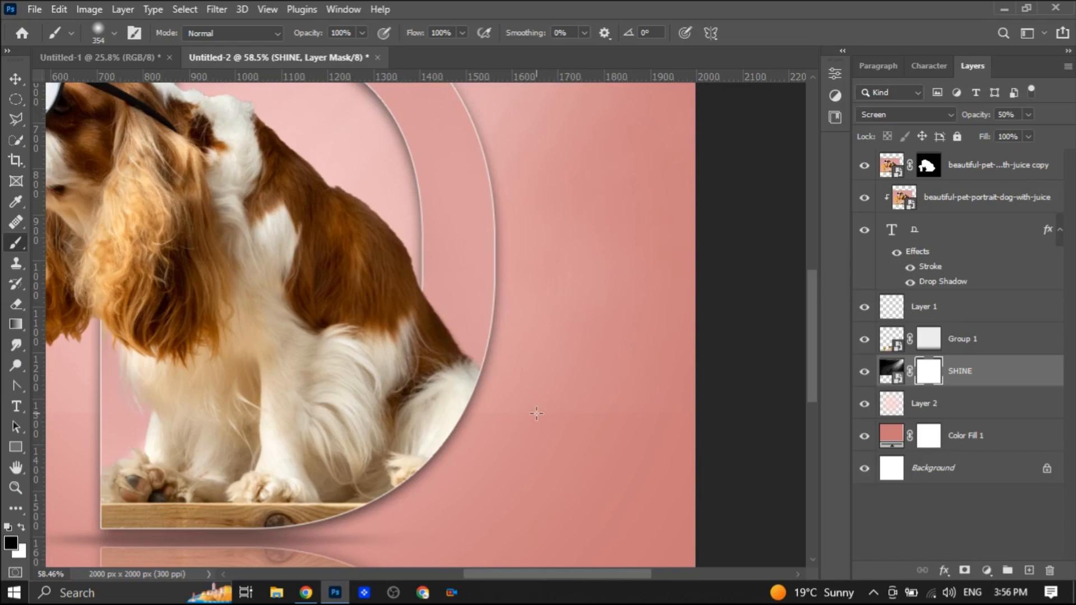
{"action": "left_click_drag", "start_coordinate": [650, 580], "coordinate": [581, 581]}
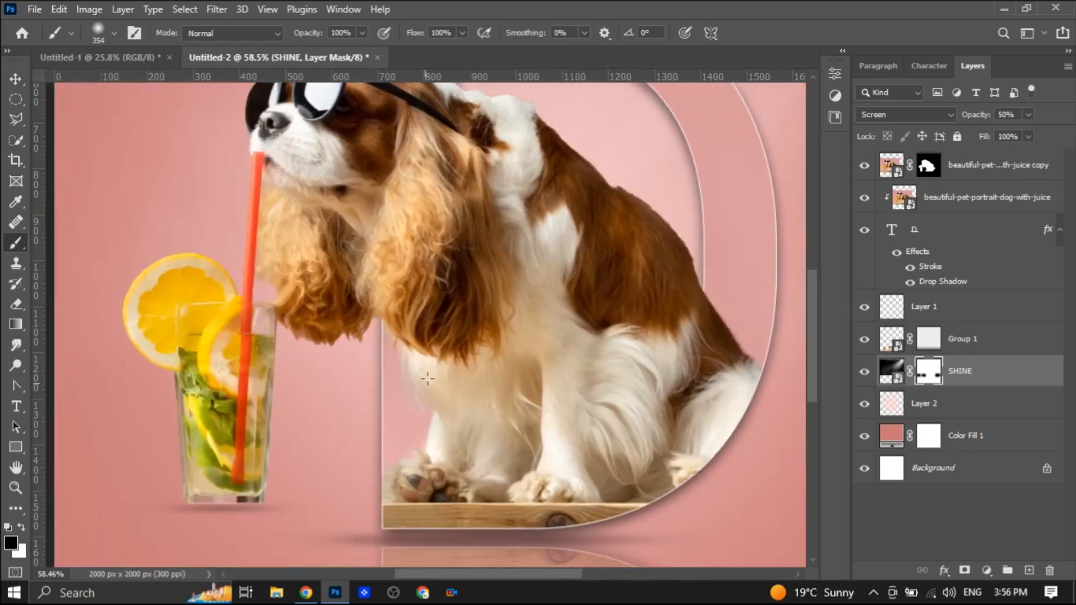
{"action": "scroll", "coordinate": [500, 368], "scroll_direction": "down", "scroll_amount": 3}
{"action": "key", "text": "v"}
{"action": "left_click", "coordinate": [136, 254]}
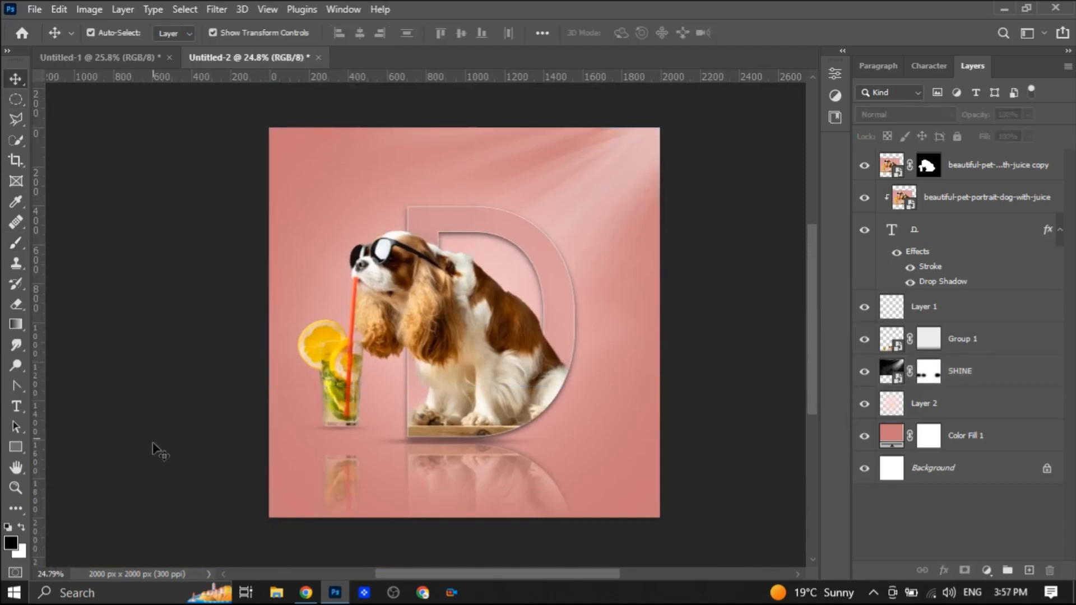
Step: Place the white-big-cloud-png-27 image from Downloads as an embedded layer
{"action": "left_click", "coordinate": [34, 9]}
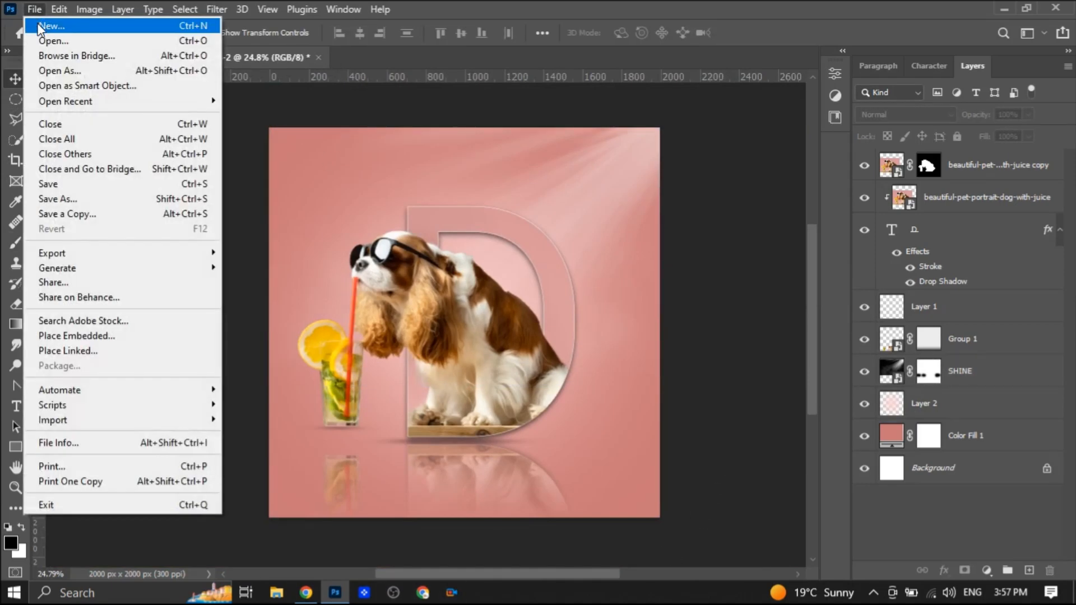
{"action": "left_click", "coordinate": [73, 335]}
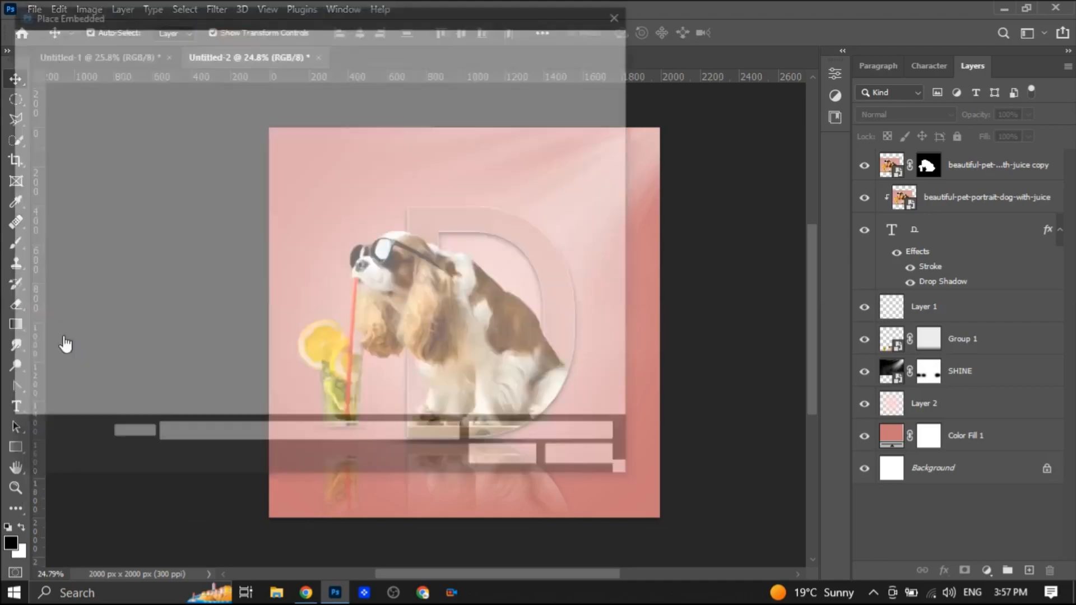
{"action": "scroll", "coordinate": [316, 289], "scroll_direction": "down", "scroll_amount": 15}
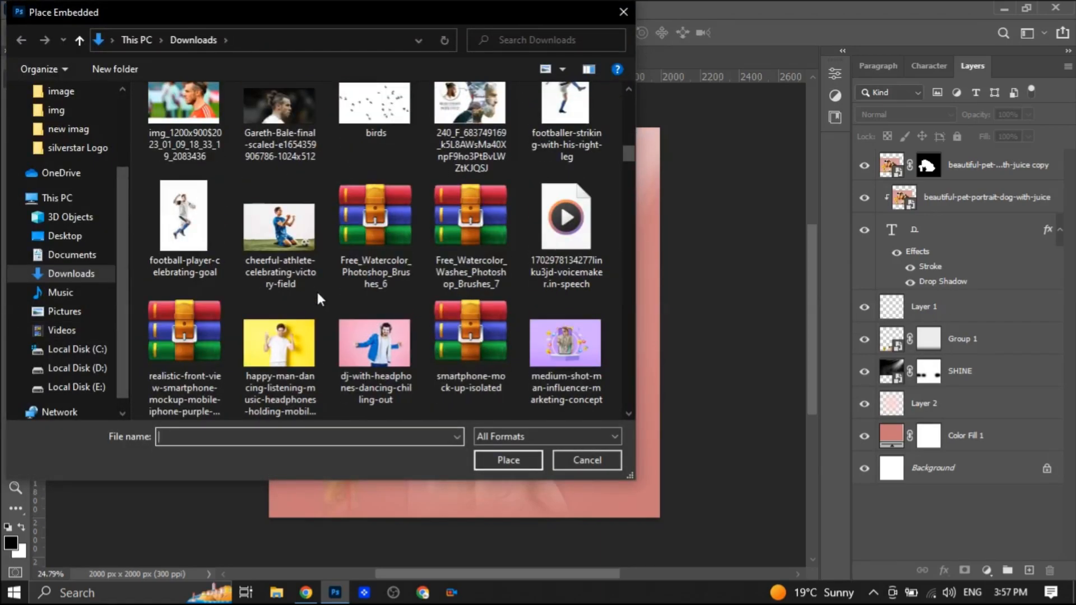
{"action": "scroll", "coordinate": [318, 299], "scroll_direction": "down", "scroll_amount": 2}
{"action": "scroll", "coordinate": [318, 294], "scroll_direction": "down", "scroll_amount": 10}
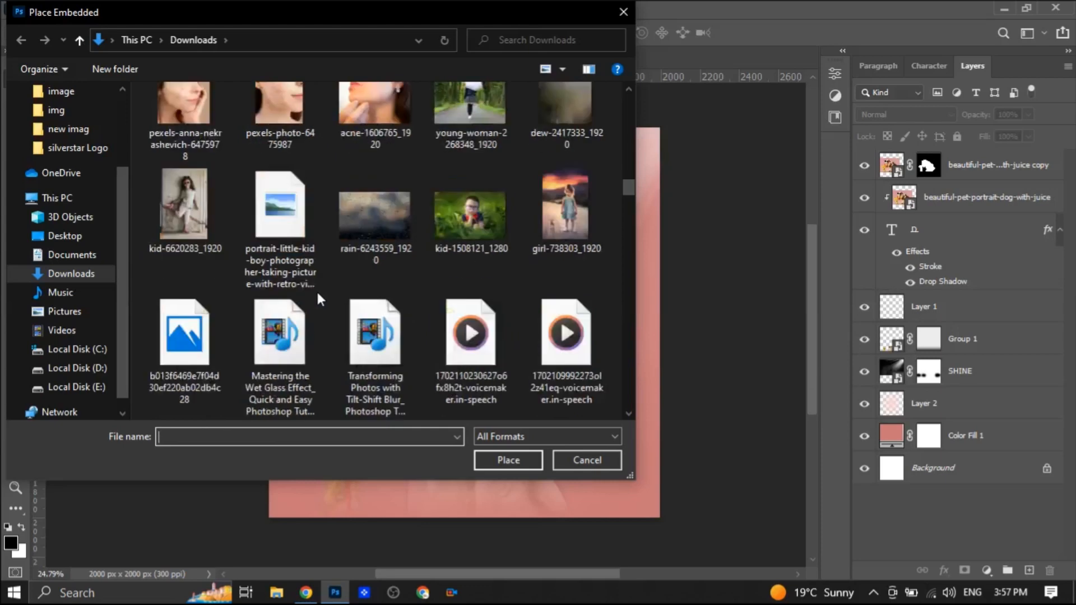
{"action": "left_click", "coordinate": [364, 361]}
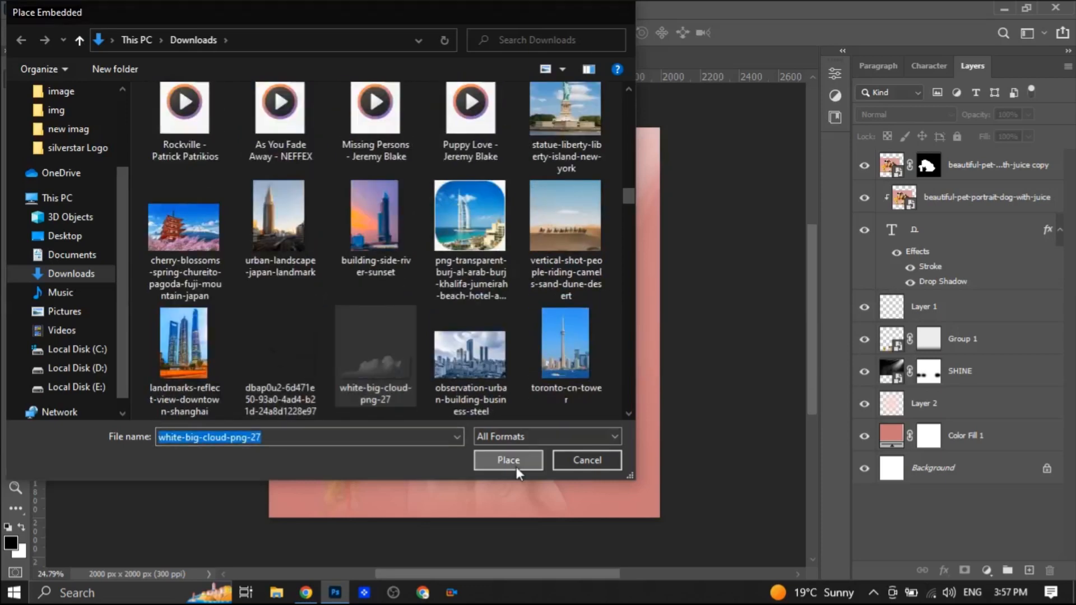
{"action": "left_click", "coordinate": [516, 466]}
Step: Move the cloud layer directly below Group 1, scale it to about 47%, rotate it about 6°, and position it behind the D's upper right
{"action": "left_click_drag", "start_coordinate": [930, 168], "coordinate": [933, 387]}
{"action": "left_click_drag", "start_coordinate": [605, 319], "coordinate": [615, 217]}
{"action": "left_click", "coordinate": [656, 157]}
{"action": "left_click_drag", "start_coordinate": [647, 156], "coordinate": [531, 216]}
{"action": "left_click_drag", "start_coordinate": [346, 241], "coordinate": [442, 221]}
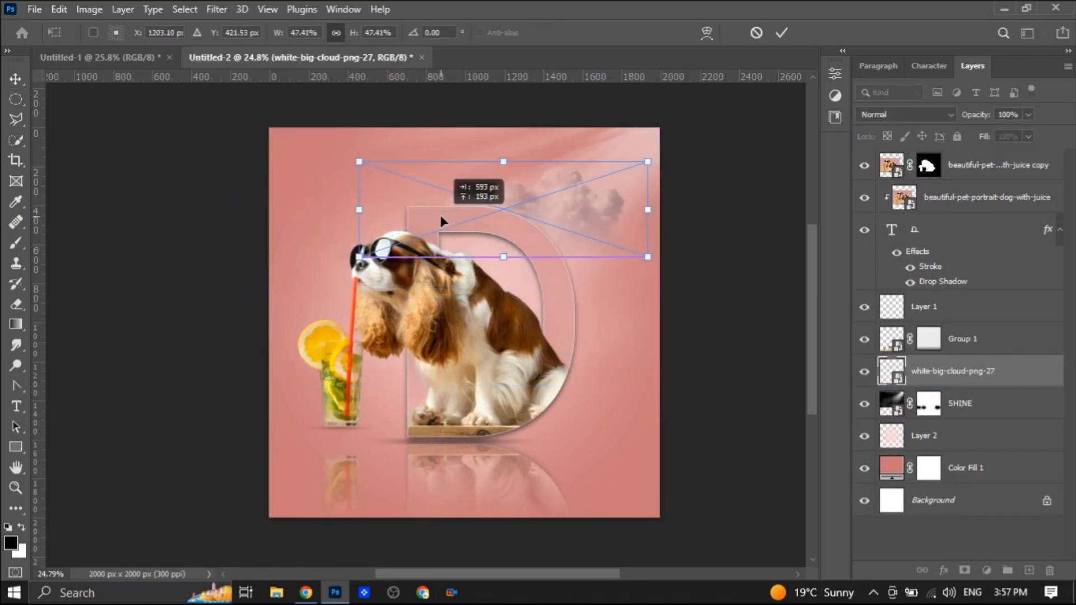
{"action": "mouse_move", "coordinate": [660, 267]}
{"action": "left_mouse_down"}
{"action": "mouse_move", "coordinate": [654, 257]}
{"action": "mouse_move", "coordinate": [648, 281]}
{"action": "left_mouse_up"}
{"action": "left_click_drag", "start_coordinate": [583, 227], "coordinate": [576, 221]}
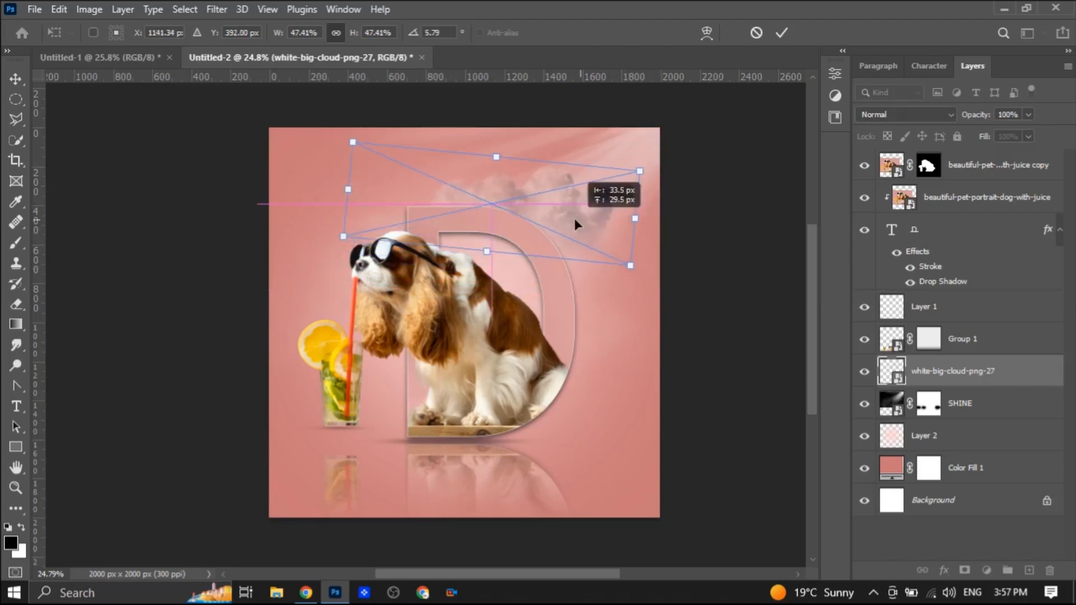
{"action": "left_click", "coordinate": [782, 37]}
Step: Place the birds image dbap0u2-6d471e50-93a0-4ad4-b21d-24a8d1228e97 from Downloads as an embedded layer
{"action": "left_click", "coordinate": [34, 9]}
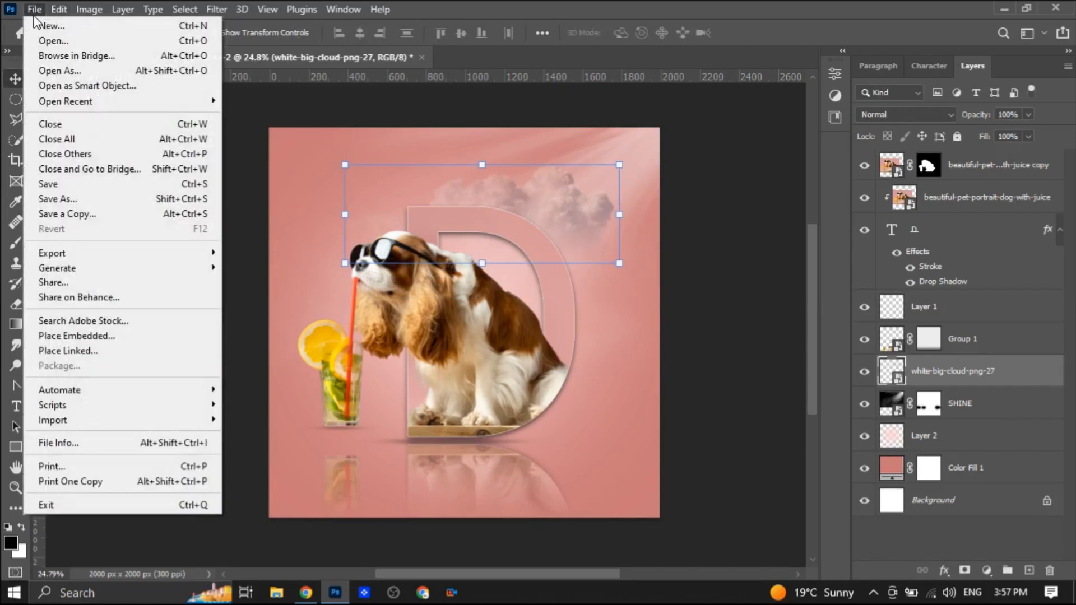
{"action": "left_click", "coordinate": [45, 341]}
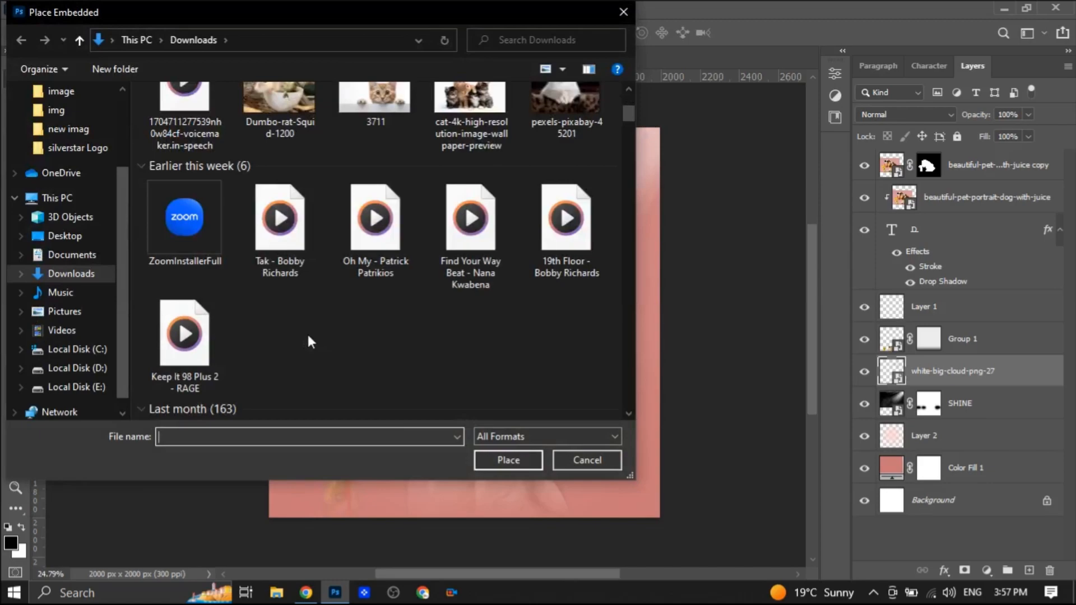
{"action": "scroll", "coordinate": [307, 333], "scroll_direction": "down", "scroll_amount": 5}
{"action": "scroll", "coordinate": [397, 337], "scroll_direction": "down", "scroll_amount": 10}
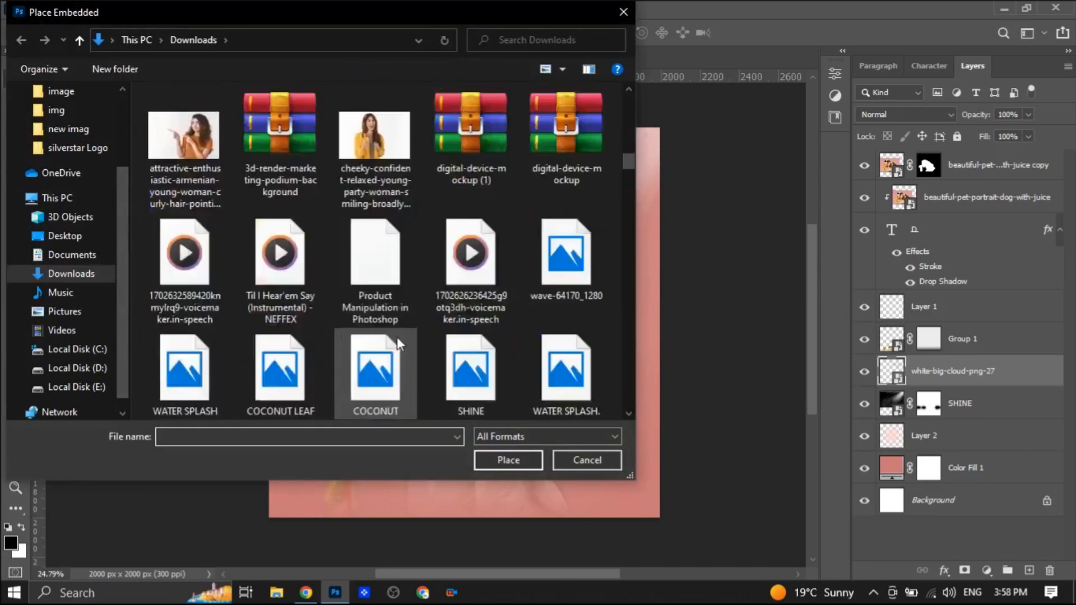
{"action": "scroll", "coordinate": [397, 338], "scroll_direction": "down", "scroll_amount": 12}
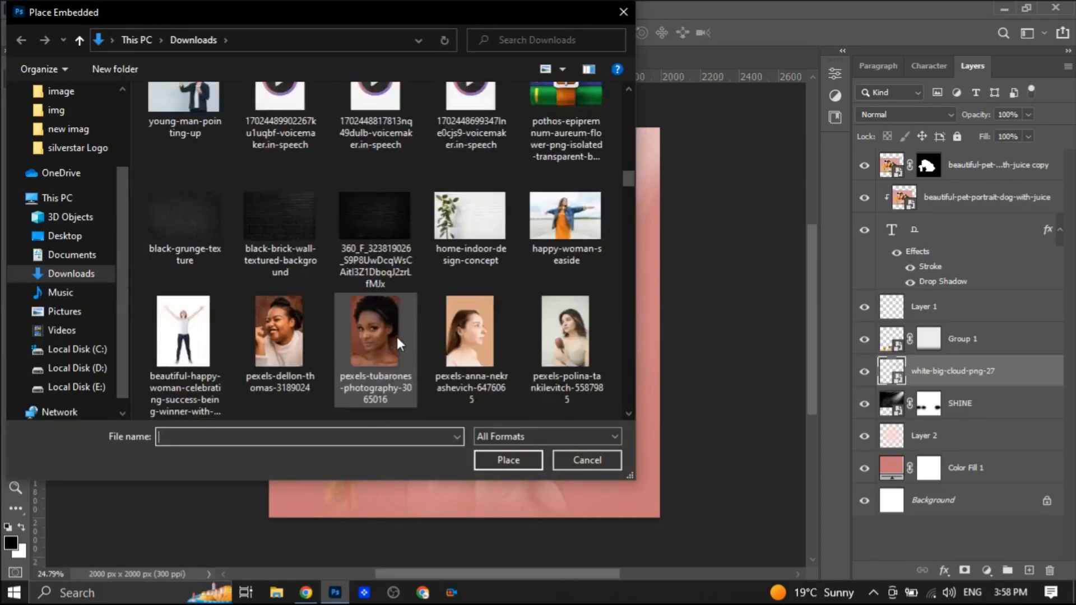
{"action": "scroll", "coordinate": [396, 338], "scroll_direction": "down", "scroll_amount": 3}
{"action": "left_click", "coordinate": [280, 343]}
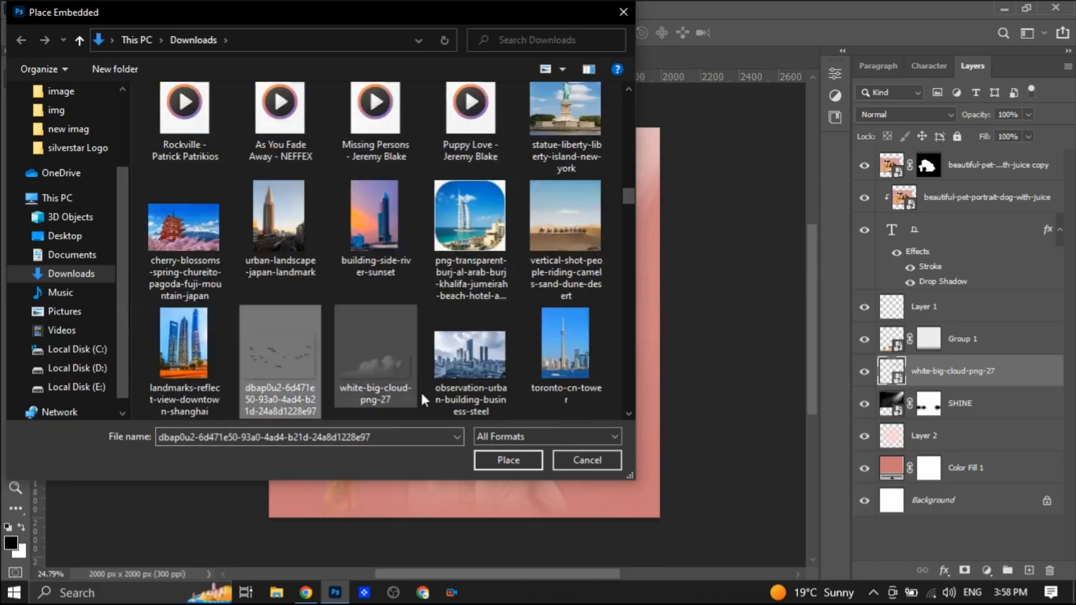
{"action": "left_click", "coordinate": [493, 455]}
Step: Scale the birds to about 18%, rotate them about 12.6° over the cloud, and move their layer above all others
{"action": "left_click_drag", "start_coordinate": [269, 192], "coordinate": [509, 353]}
{"action": "left_click_drag", "start_coordinate": [596, 401], "coordinate": [526, 205]}
{"action": "left_click_drag", "start_coordinate": [885, 340], "coordinate": [897, 157]}
{"action": "left_click_drag", "start_coordinate": [598, 248], "coordinate": [593, 292]}
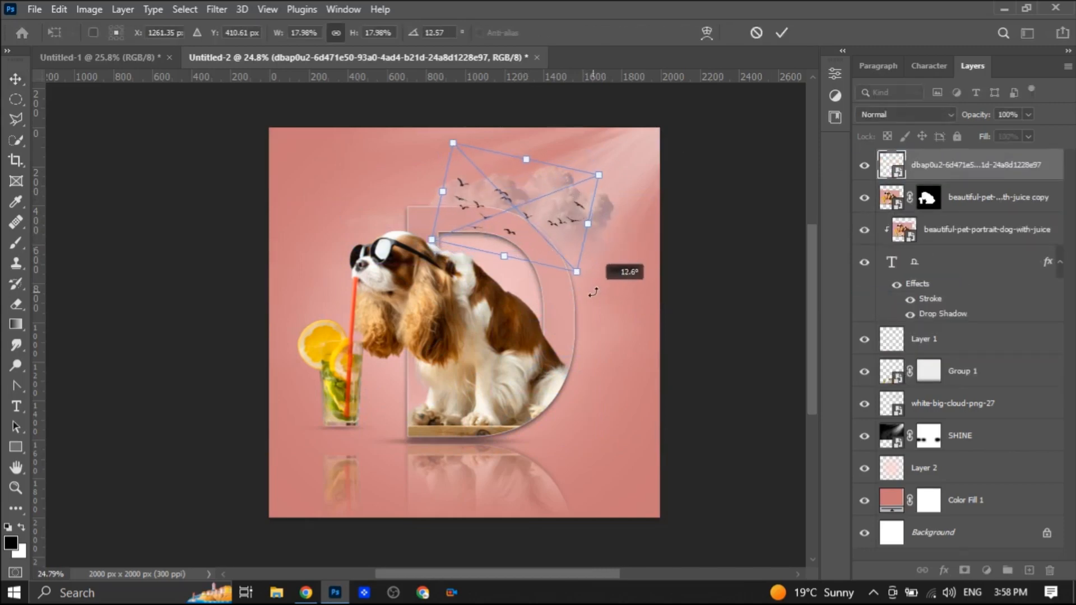
{"action": "left_click", "coordinate": [756, 218]}
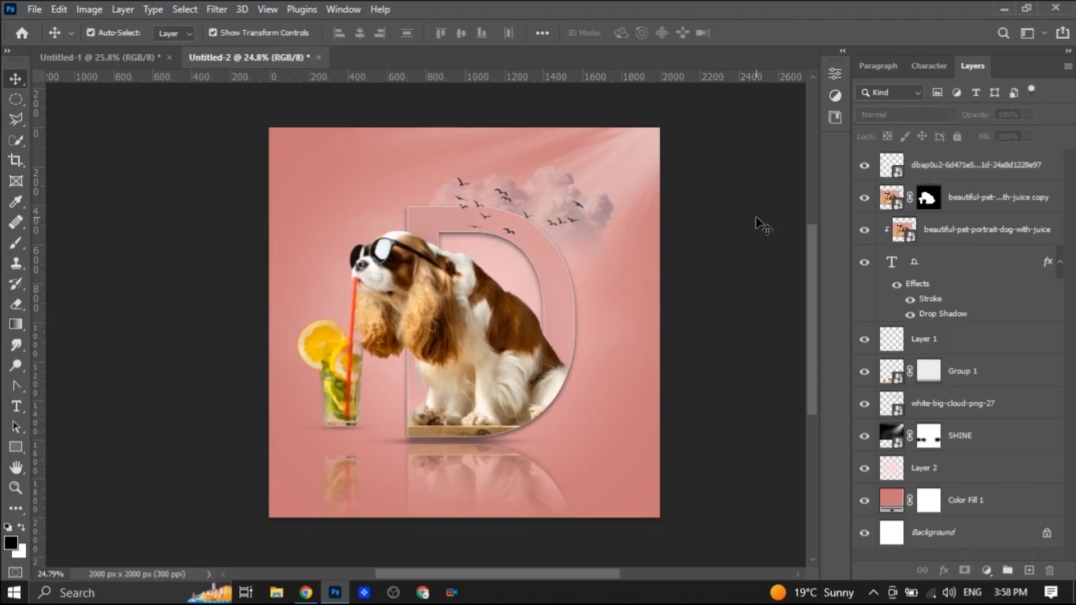
Step: Place the WATER SPLASH. image from Downloads as an embedded layer and flip it horizontally
{"action": "left_click", "coordinate": [36, 9]}
{"action": "left_click", "coordinate": [58, 336]}
{"action": "scroll", "coordinate": [304, 315], "scroll_direction": "down", "scroll_amount": 15}
{"action": "scroll", "coordinate": [306, 318], "scroll_direction": "down", "scroll_amount": 10}
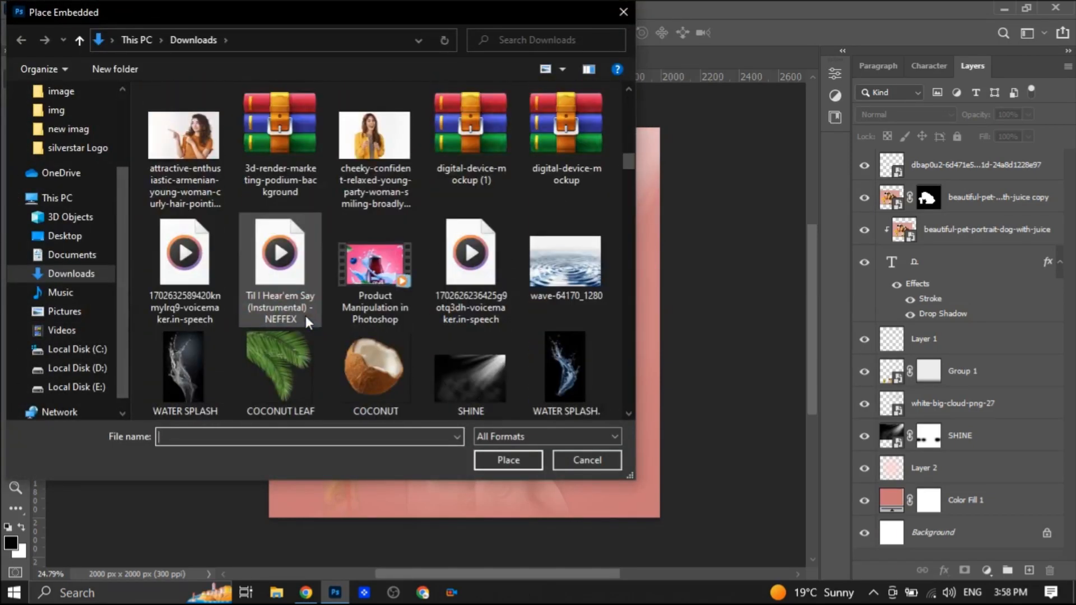
{"action": "left_click", "coordinate": [565, 367]}
{"action": "left_click", "coordinate": [508, 460]}
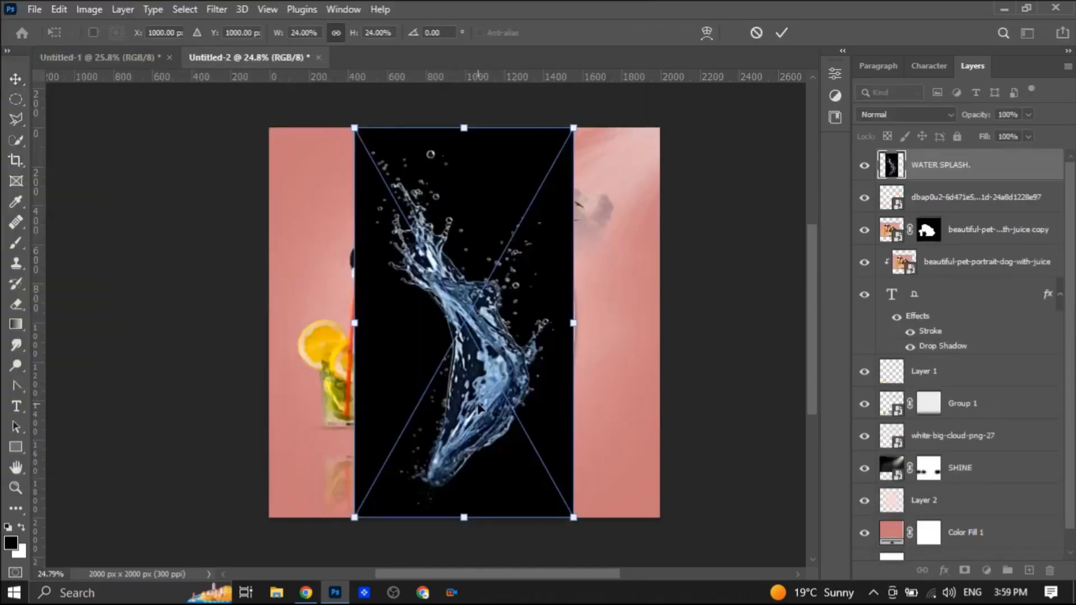
{"action": "right_click", "coordinate": [479, 409]}
{"action": "left_click", "coordinate": [504, 396]}
{"action": "left_click", "coordinate": [781, 32]}
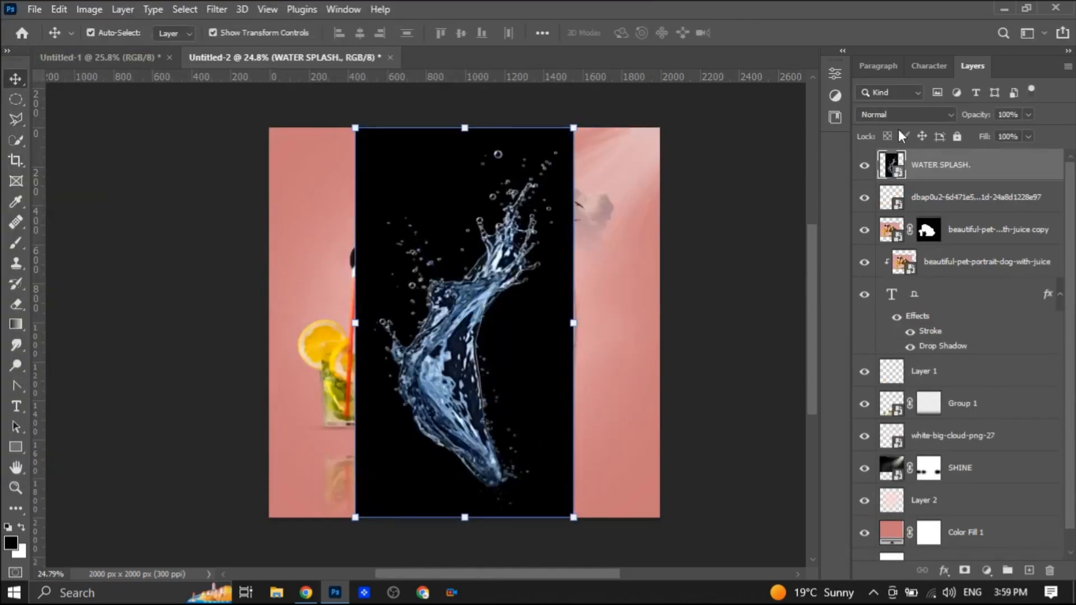
Step: Set the water splash to Screen blending, position it behind the glass and dog, and move its layer directly below the cloud
{"action": "left_click", "coordinate": [906, 114]}
{"action": "left_click", "coordinate": [880, 244]}
{"action": "left_click_drag", "start_coordinate": [462, 459], "coordinate": [408, 432]}
{"action": "left_click_drag", "start_coordinate": [893, 203], "coordinate": [896, 452]}
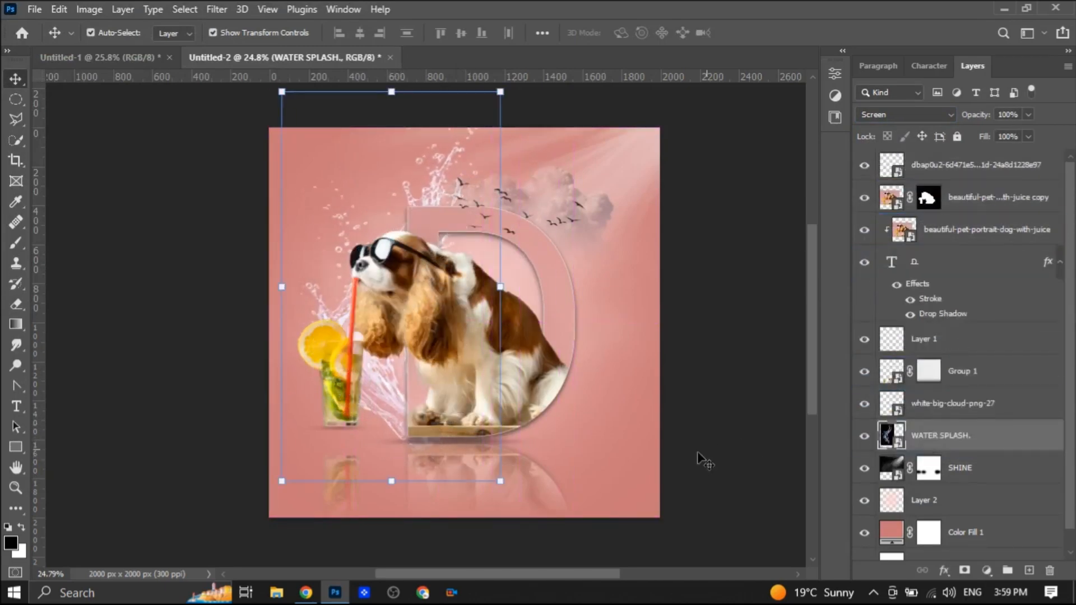
Step: Scale the water splash to about 22.6% and rotate it to about 166.8° so it rises behind the glass and dog
{"action": "left_click_drag", "start_coordinate": [503, 495], "coordinate": [607, 467]}
{"action": "left_click_drag", "start_coordinate": [320, 103], "coordinate": [336, 147]}
{"action": "left_click_drag", "start_coordinate": [385, 183], "coordinate": [283, 128]}
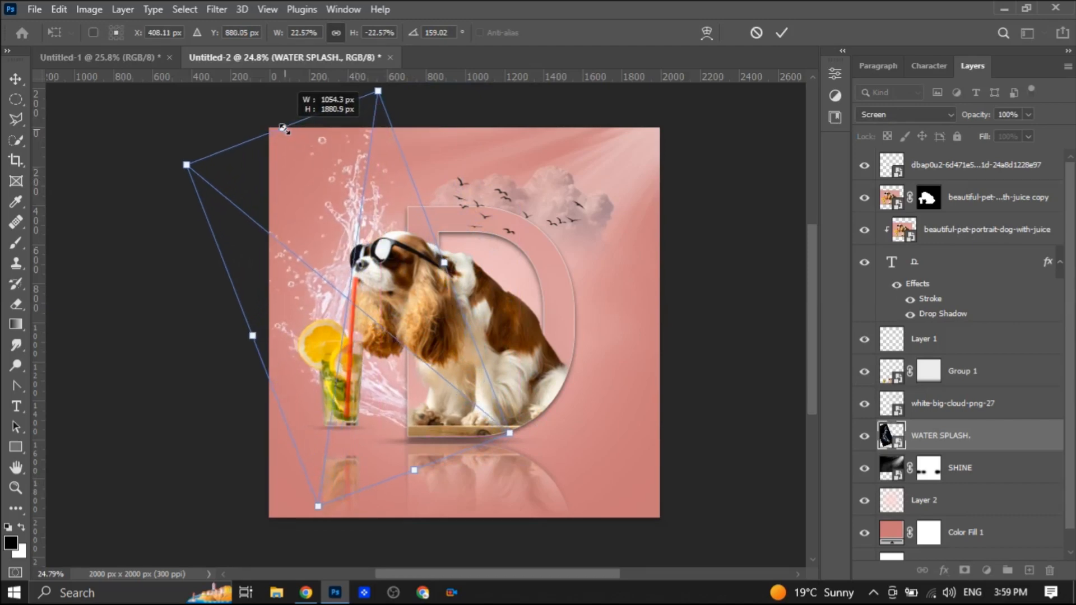
{"action": "left_click_drag", "start_coordinate": [378, 403], "coordinate": [386, 405]}
{"action": "left_click_drag", "start_coordinate": [525, 454], "coordinate": [509, 474]}
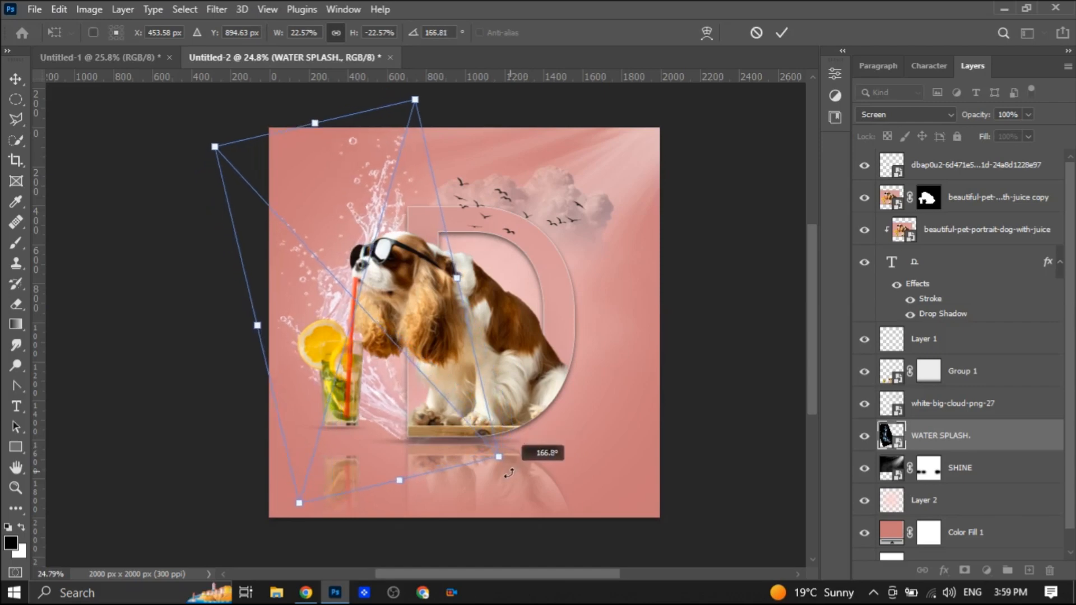
{"action": "left_click", "coordinate": [782, 34]}
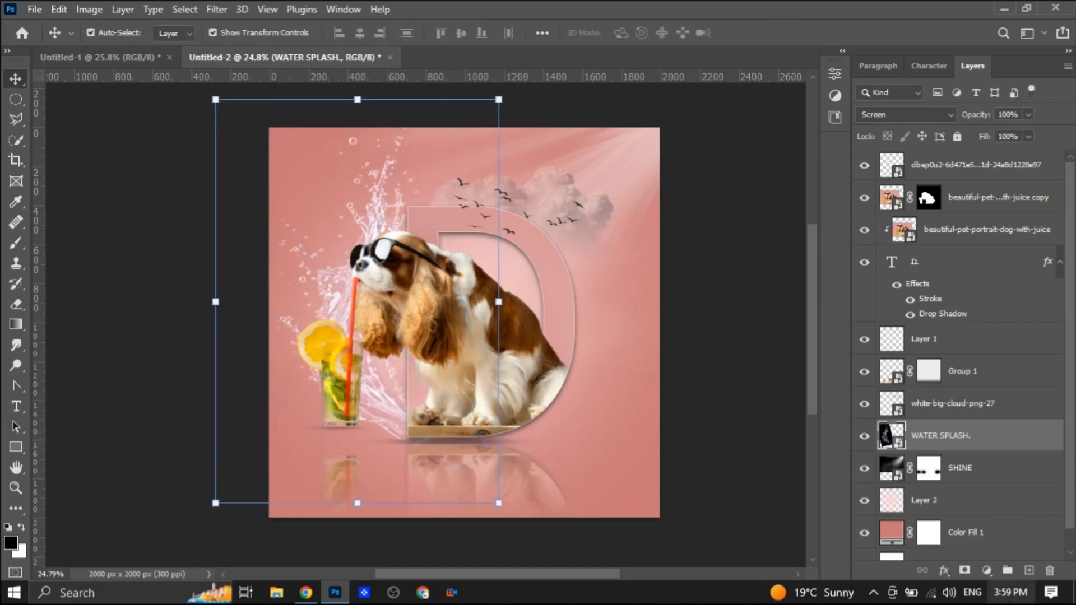
Step: Add a layer mask to the water splash and paint out its lower end near the base of the D
{"action": "left_click", "coordinate": [964, 570]}
{"action": "left_click", "coordinate": [15, 244]}
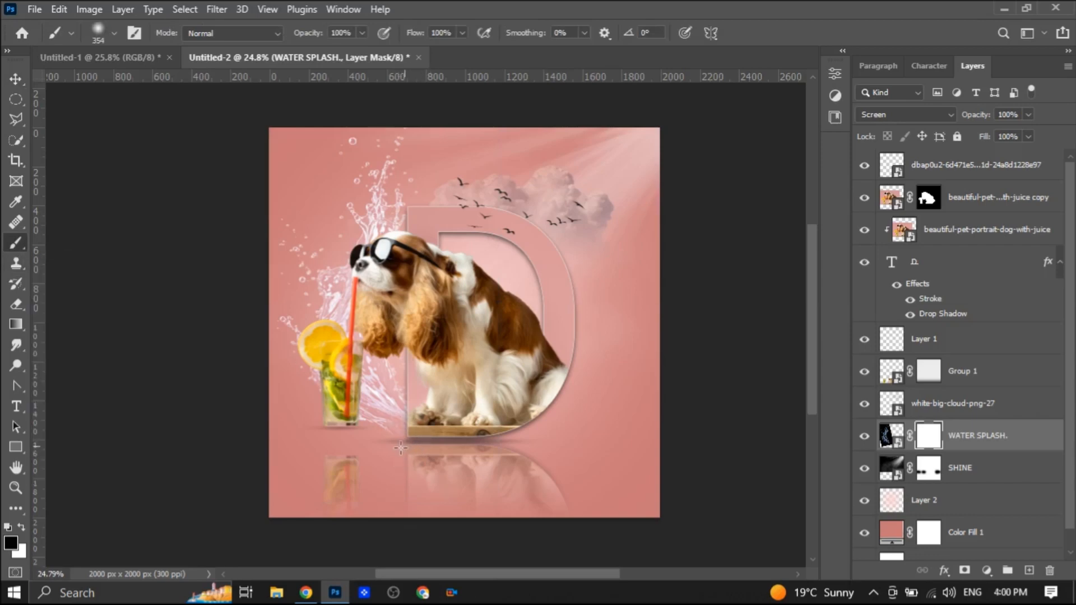
{"action": "left_click", "coordinate": [15, 78]}
{"action": "left_click", "coordinate": [118, 297]}
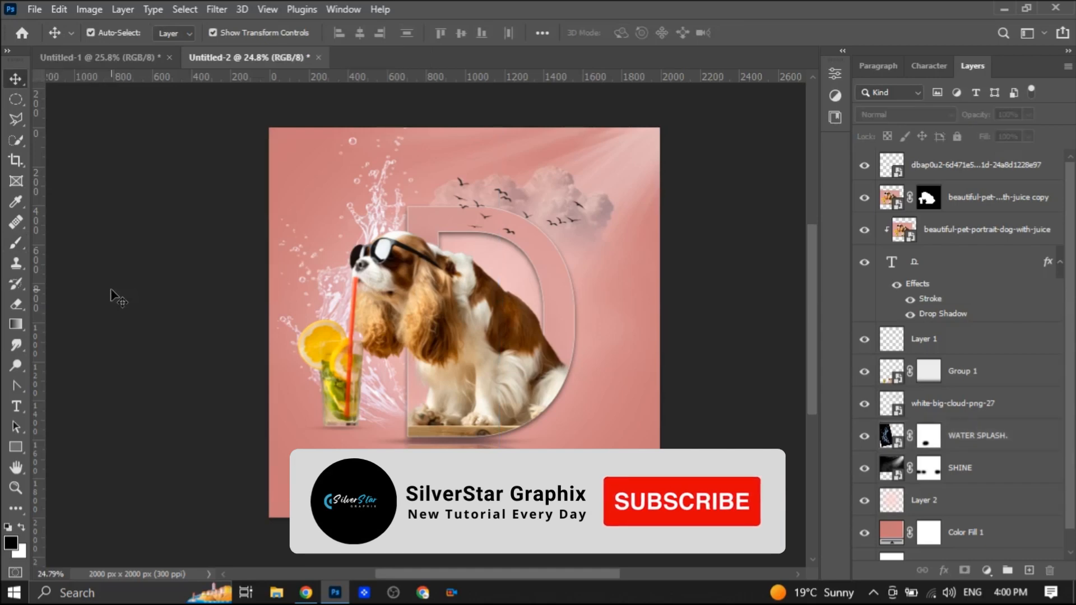
Step: Add the text PHOTO MANIPULATION in 10 pt Roboto and move it beneath the D over the reflection
{"action": "left_click_drag", "start_coordinate": [15, 406], "coordinate": [62, 409]}
{"action": "left_click", "coordinate": [354, 478]}
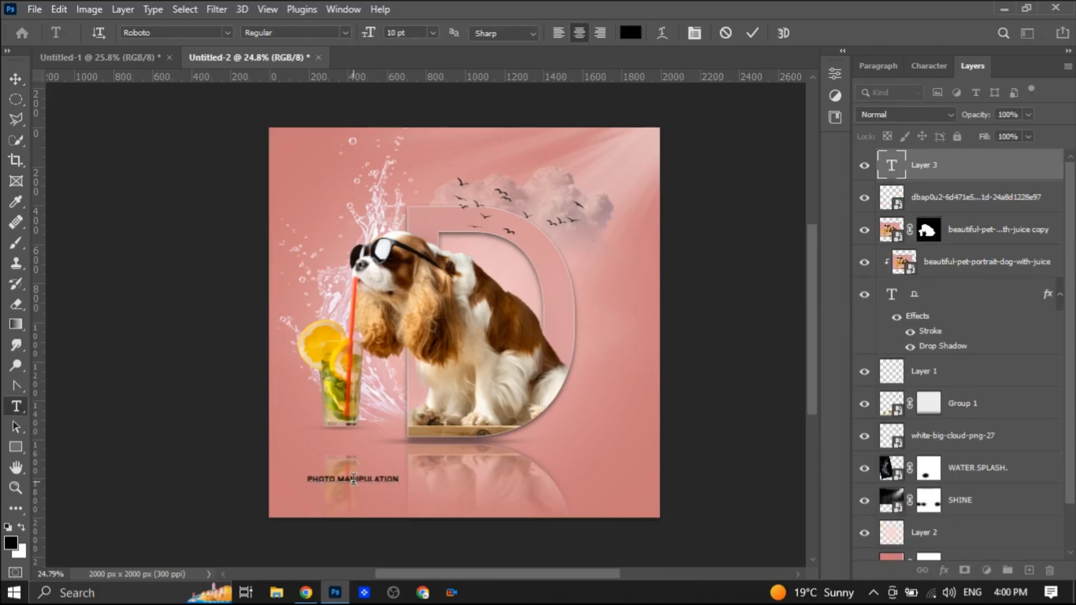
{"action": "key", "text": "ctrl+Return"}
{"action": "left_click", "coordinate": [14, 80]}
{"action": "left_click_drag", "start_coordinate": [370, 481], "coordinate": [463, 489]}
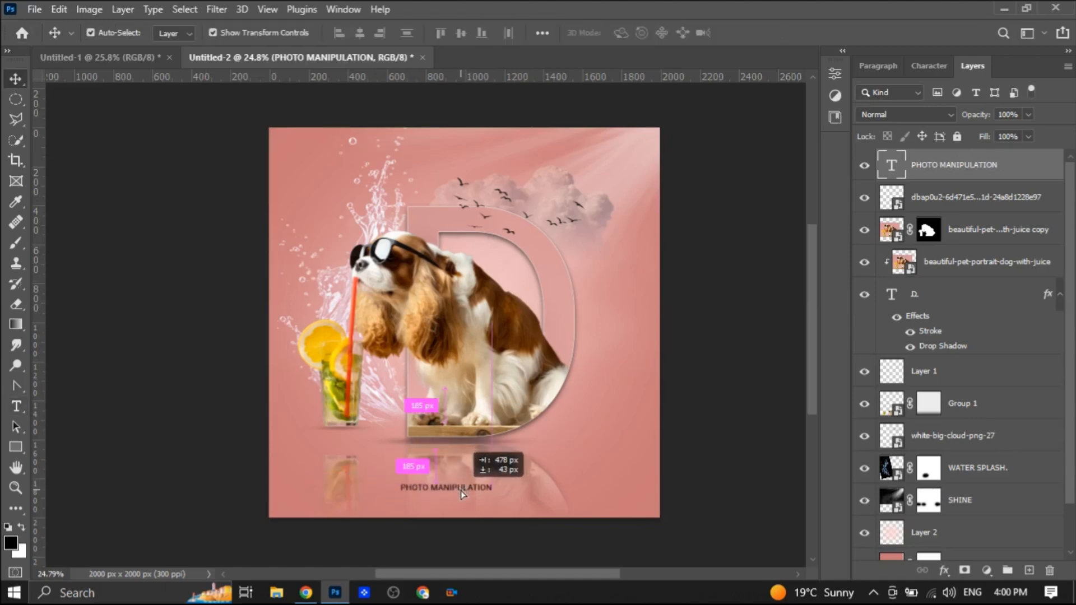
Step: Change the PHOTO MANIPULATION text to an off-white color, set its tracking to 780, and recenter it below the D
{"action": "left_click", "coordinate": [929, 66]}
{"action": "left_click", "coordinate": [1041, 163]}
{"action": "left_click_drag", "start_coordinate": [679, 314], "coordinate": [660, 295]}
{"action": "left_click", "coordinate": [998, 267]}
{"action": "left_click", "coordinate": [1027, 65]}
{"action": "left_click", "coordinate": [983, 66]}
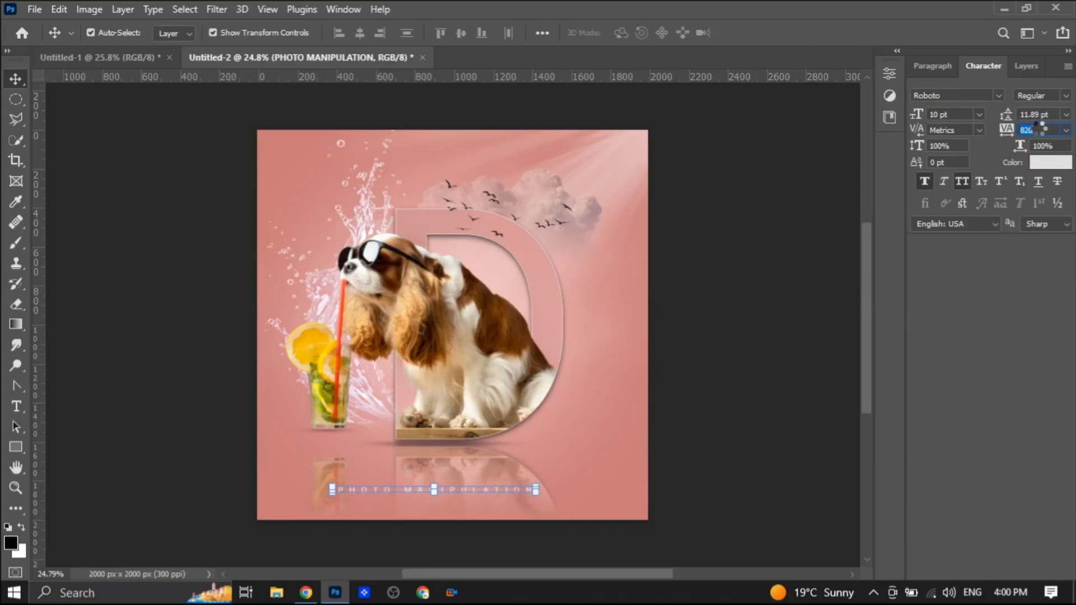
{"action": "left_click_drag", "start_coordinate": [409, 496], "coordinate": [416, 496]}
{"action": "left_click", "coordinate": [782, 348]}
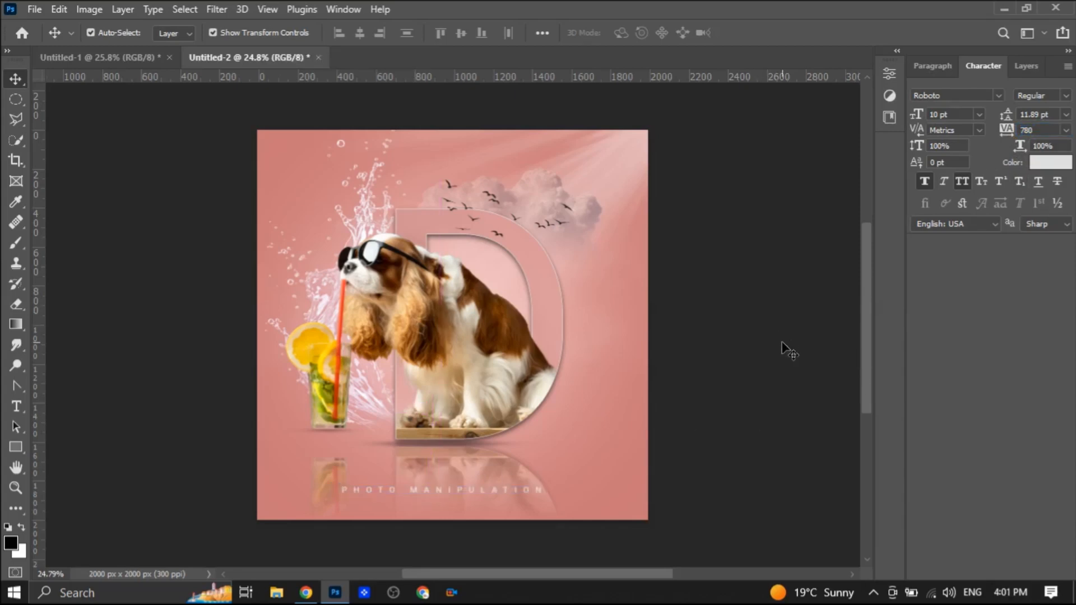
Step: Reduce the opacity of the Group 1 reflection layer to about 49%
{"action": "left_click", "coordinate": [476, 480]}
{"action": "left_click", "coordinate": [1026, 65]}
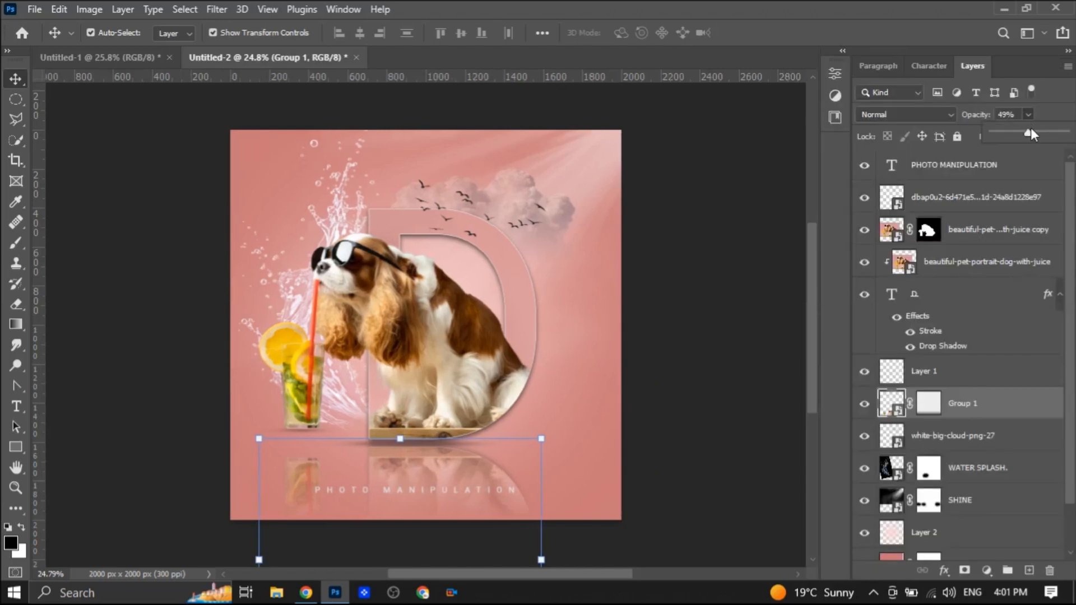
{"action": "left_click", "coordinate": [730, 331]}
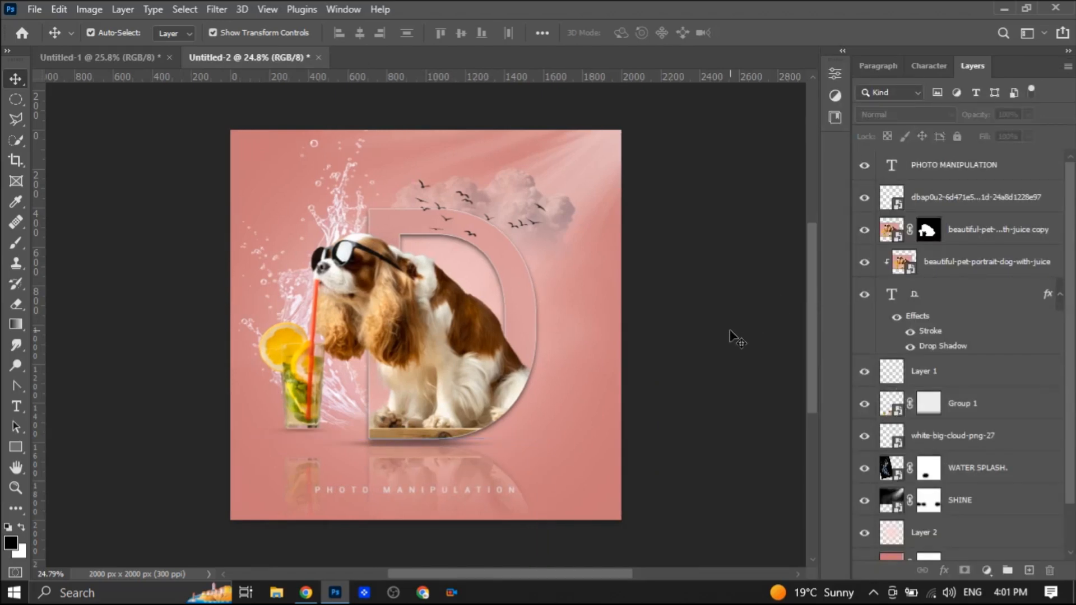
{"action": "left_click", "coordinate": [362, 451]}
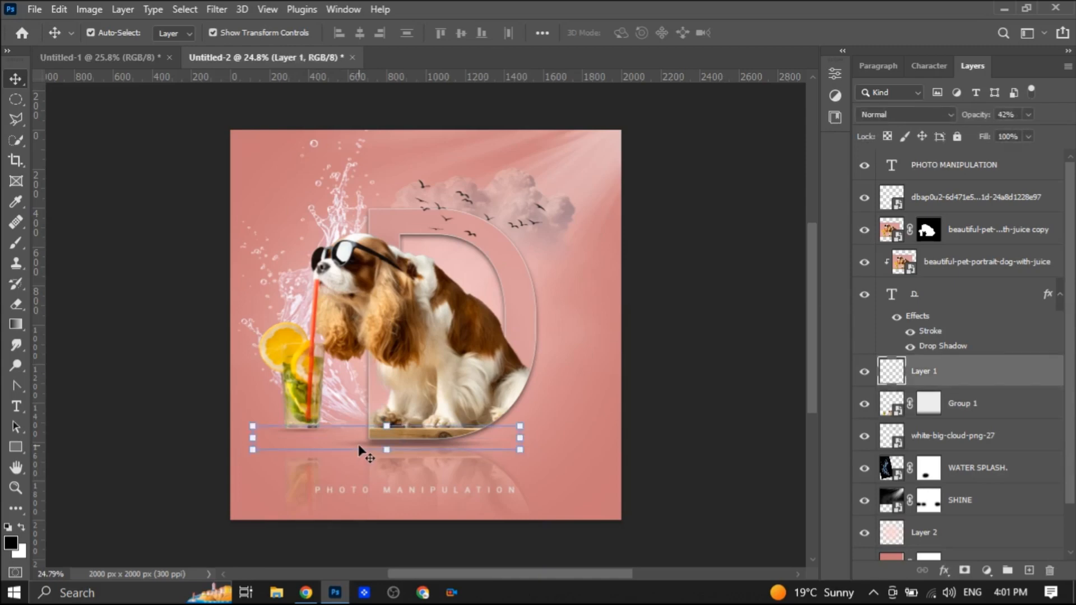
{"action": "left_click", "coordinate": [721, 247]}
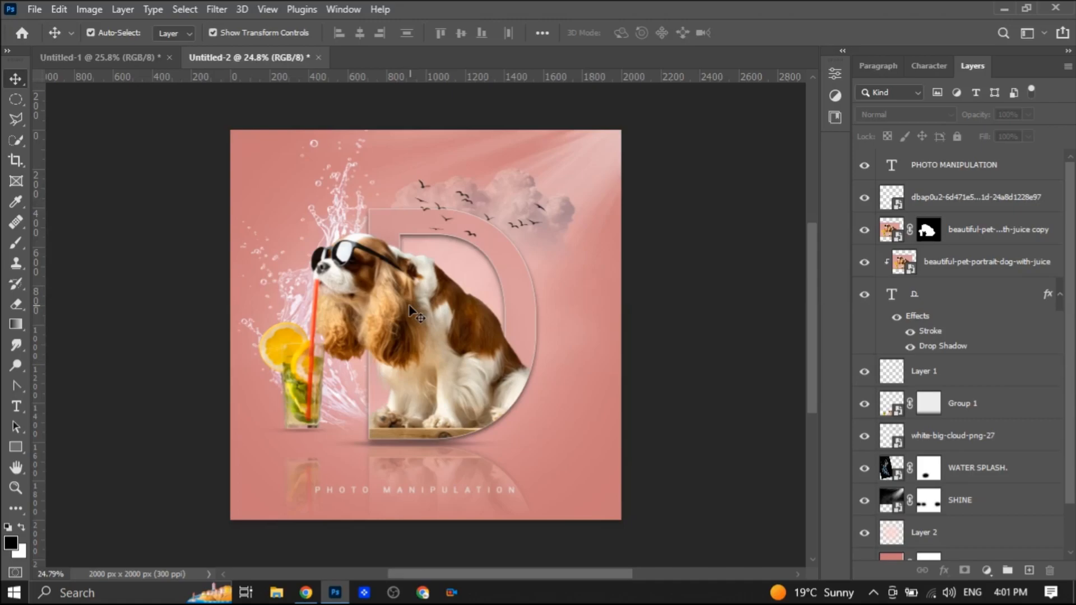
{"action": "scroll", "coordinate": [413, 313], "scroll_direction": "up", "scroll_amount": 3}
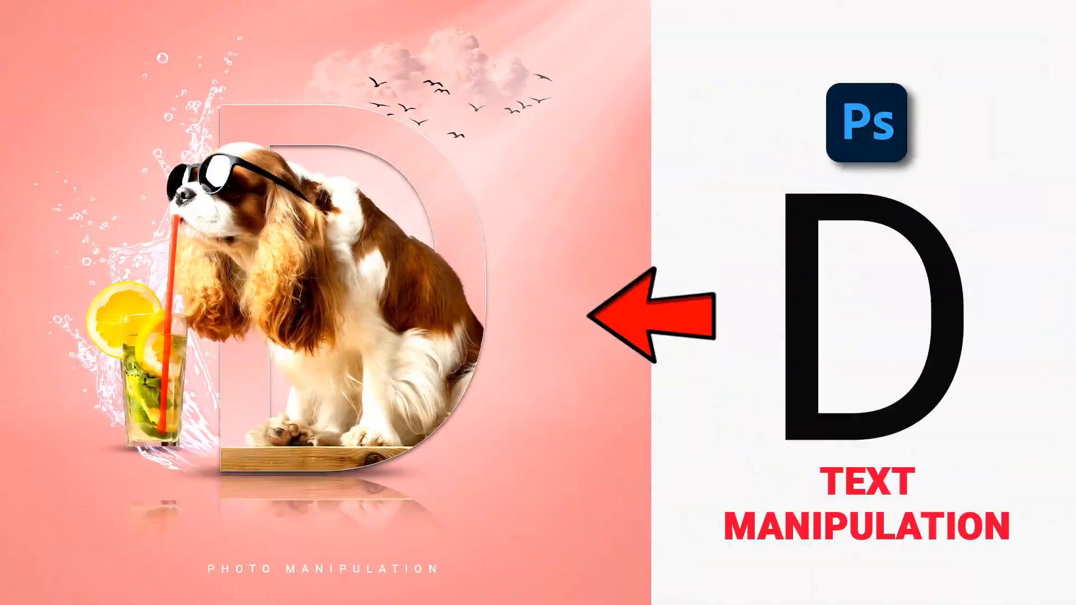